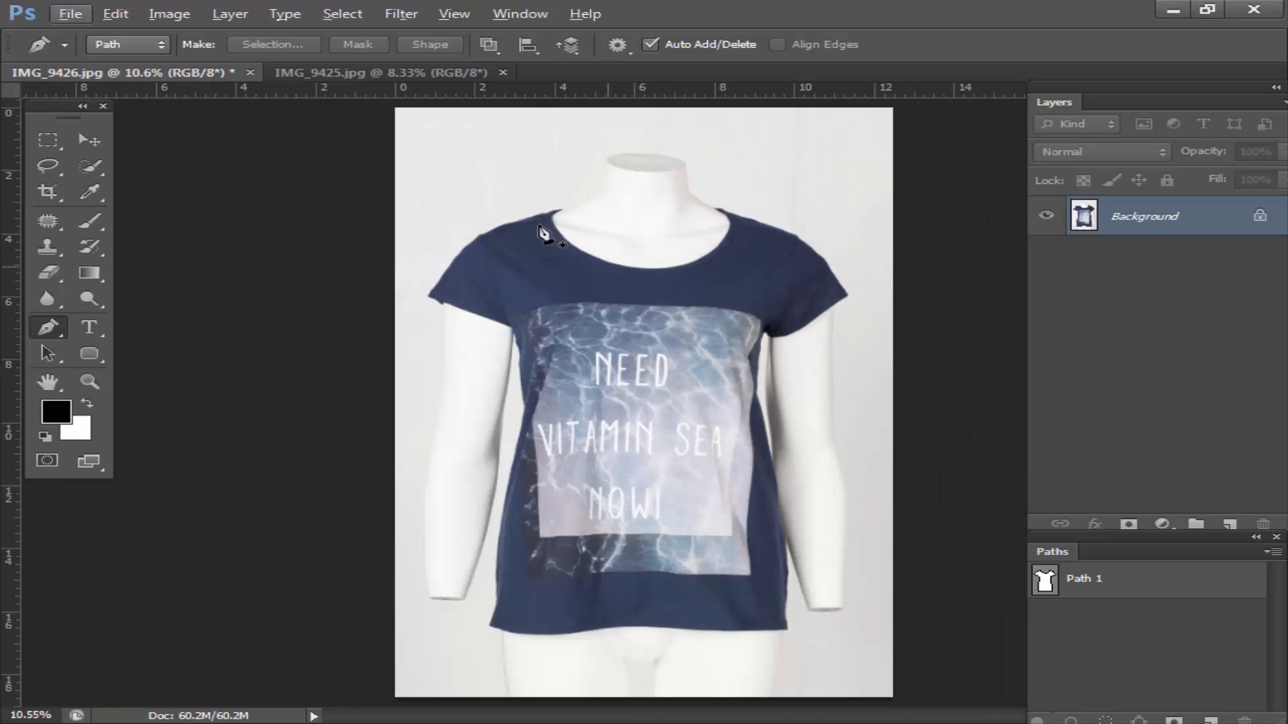
Step: View the collar photo IMG_9425.jpg, return to the mannequin photo IMG_9426.jpg and display Path 1 on it
{"action": "left_click", "coordinate": [393, 70]}
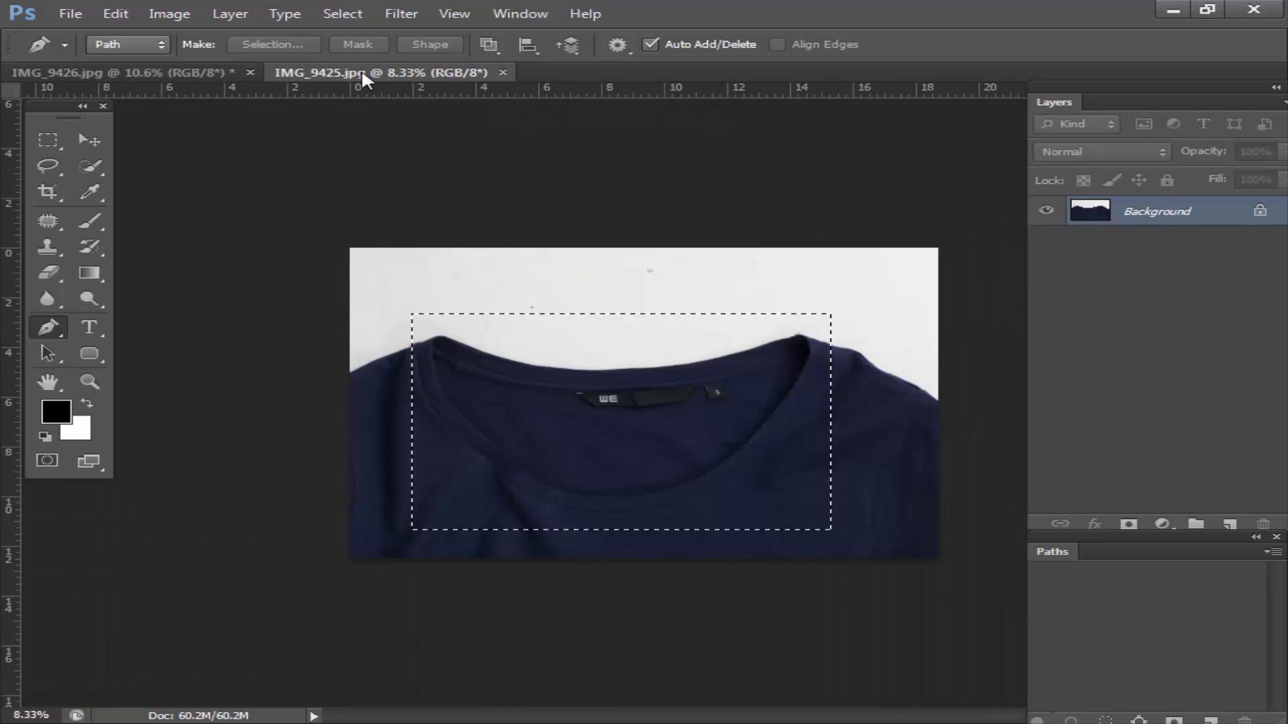
{"action": "left_click", "coordinate": [167, 72]}
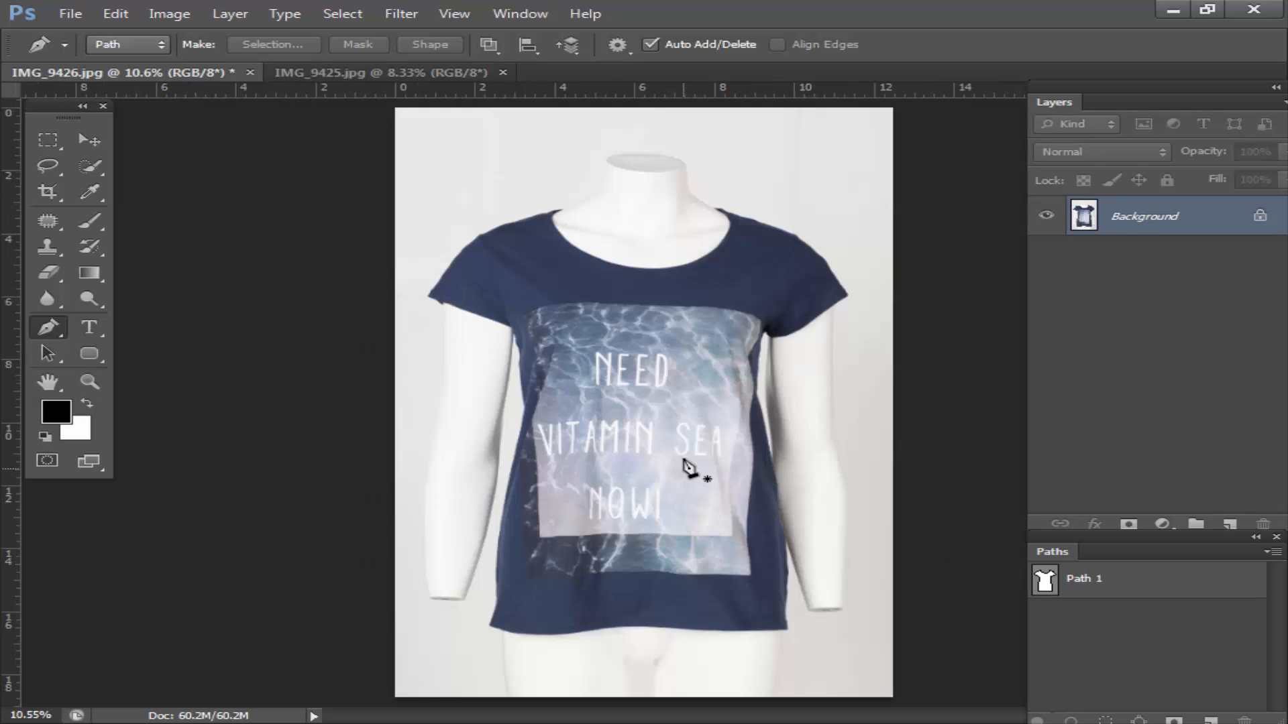
{"action": "scroll", "coordinate": [693, 268], "scroll_direction": "up", "scroll_amount": 3}
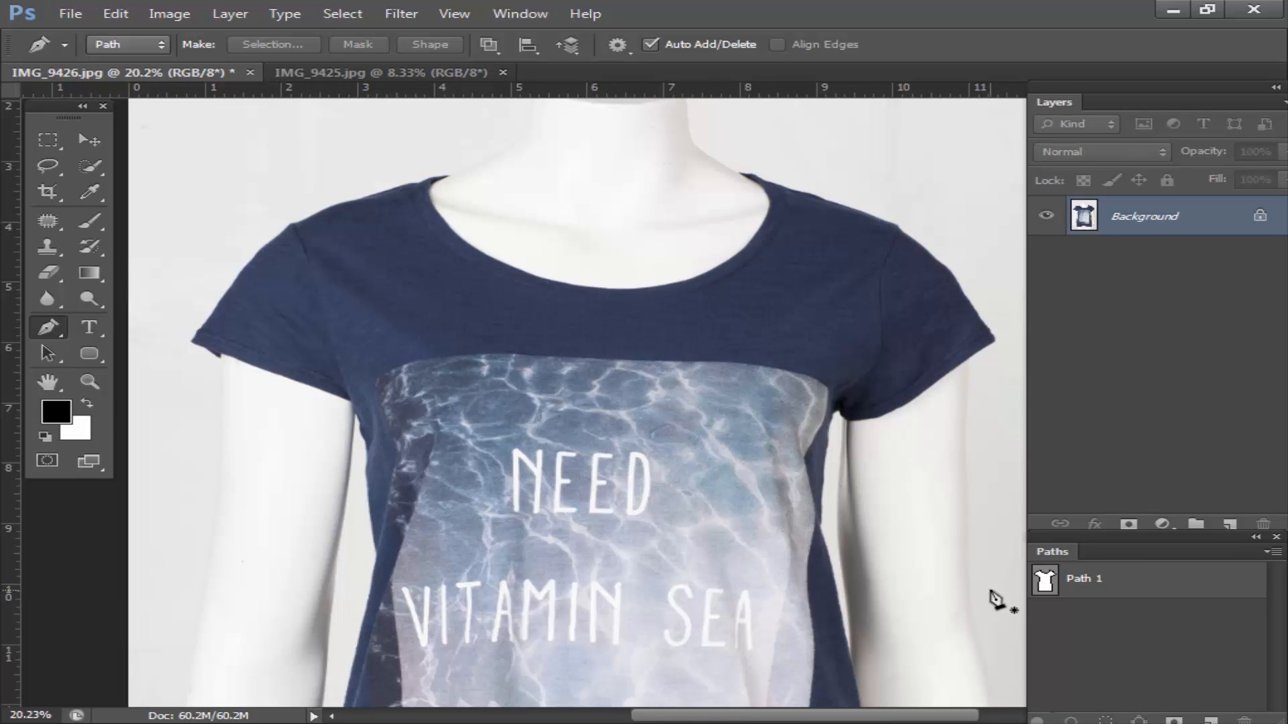
{"action": "left_click", "coordinate": [1040, 583]}
Step: Examine how closely Path 1 follows the shirt's right shoulder, right sleeve, right side and bottom hem
{"action": "scroll", "coordinate": [751, 339], "scroll_direction": "up", "scroll_amount": 5}
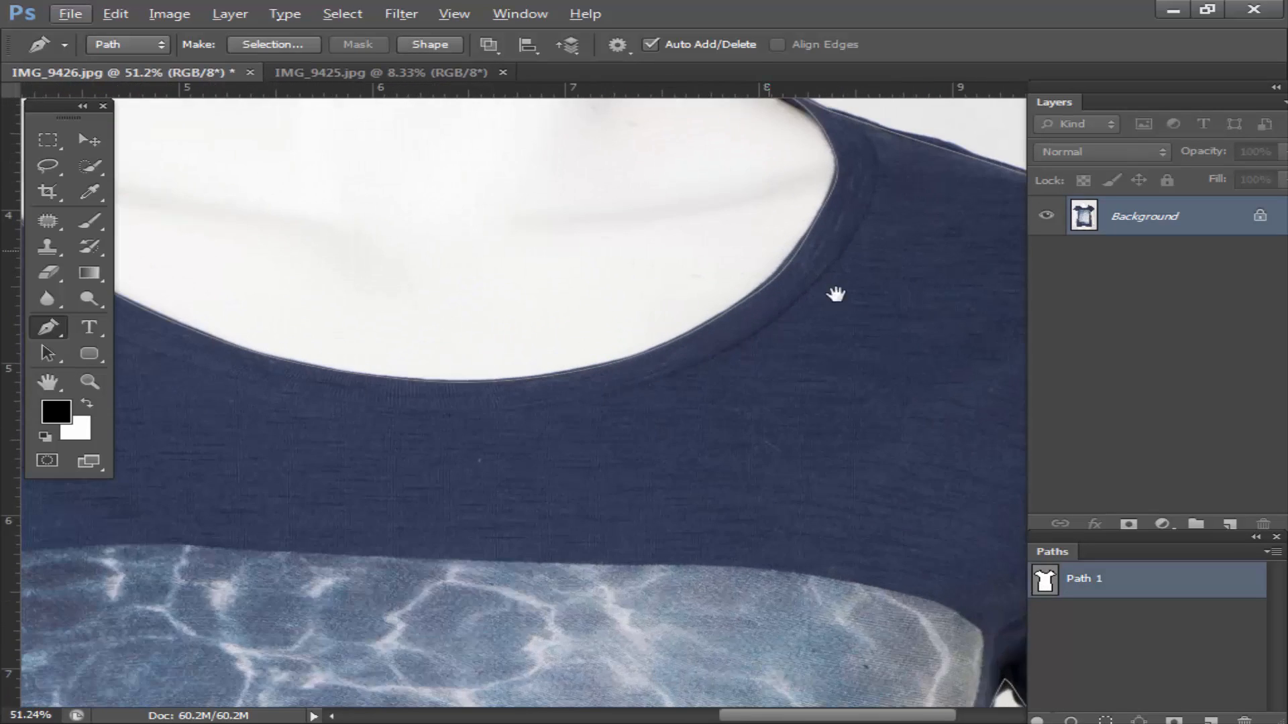
{"action": "scroll", "coordinate": [616, 271], "scroll_direction": "up", "scroll_amount": 5}
{"action": "scroll", "coordinate": [618, 273], "scroll_direction": "down", "scroll_amount": 3}
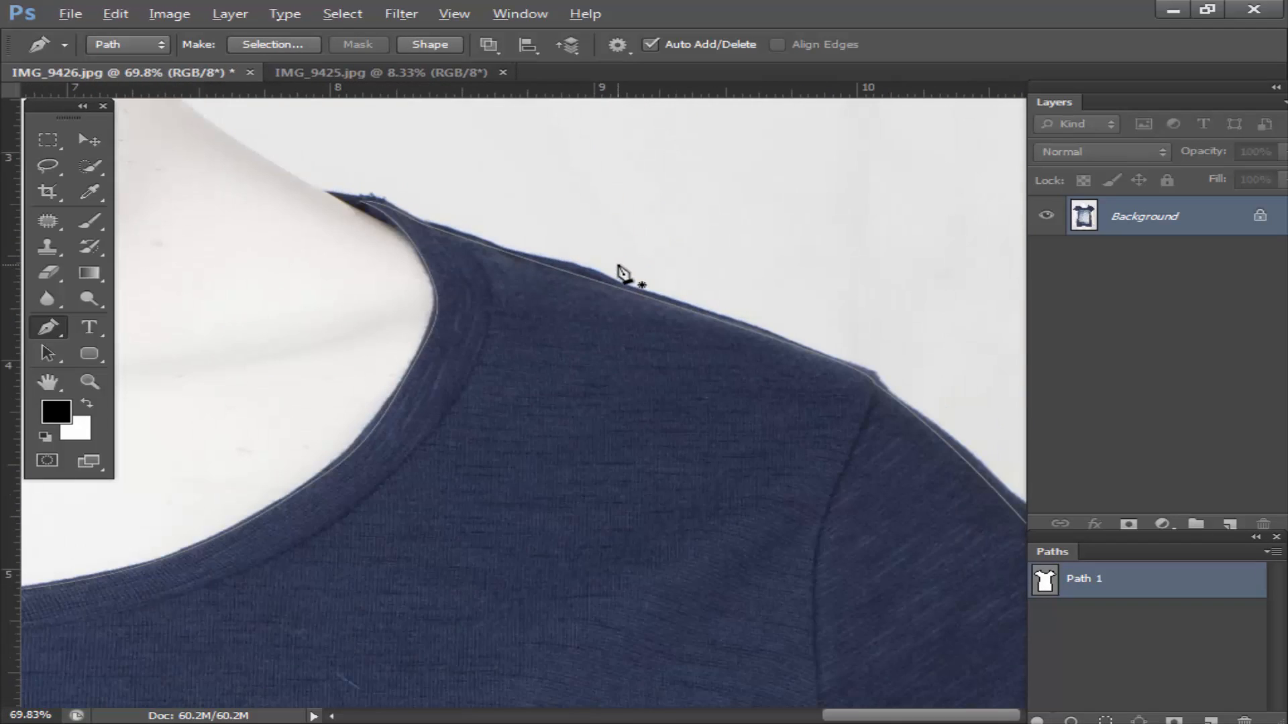
{"action": "left_click_drag", "start_coordinate": [728, 475], "coordinate": [388, 314]}
{"action": "left_click_drag", "start_coordinate": [521, 376], "coordinate": [698, 550]}
{"action": "left_click_drag", "start_coordinate": [721, 595], "coordinate": [684, 232]}
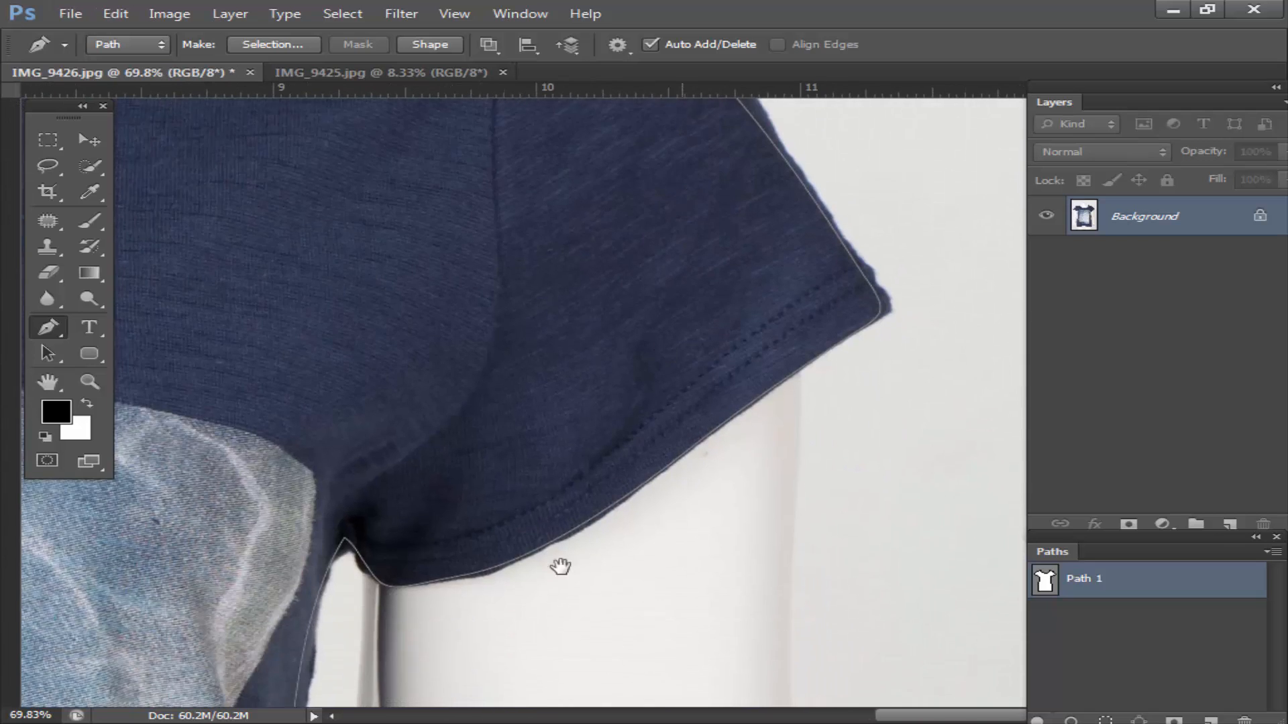
{"action": "left_click_drag", "start_coordinate": [560, 566], "coordinate": [703, 122]}
{"action": "left_click_drag", "start_coordinate": [546, 485], "coordinate": [963, 572]}
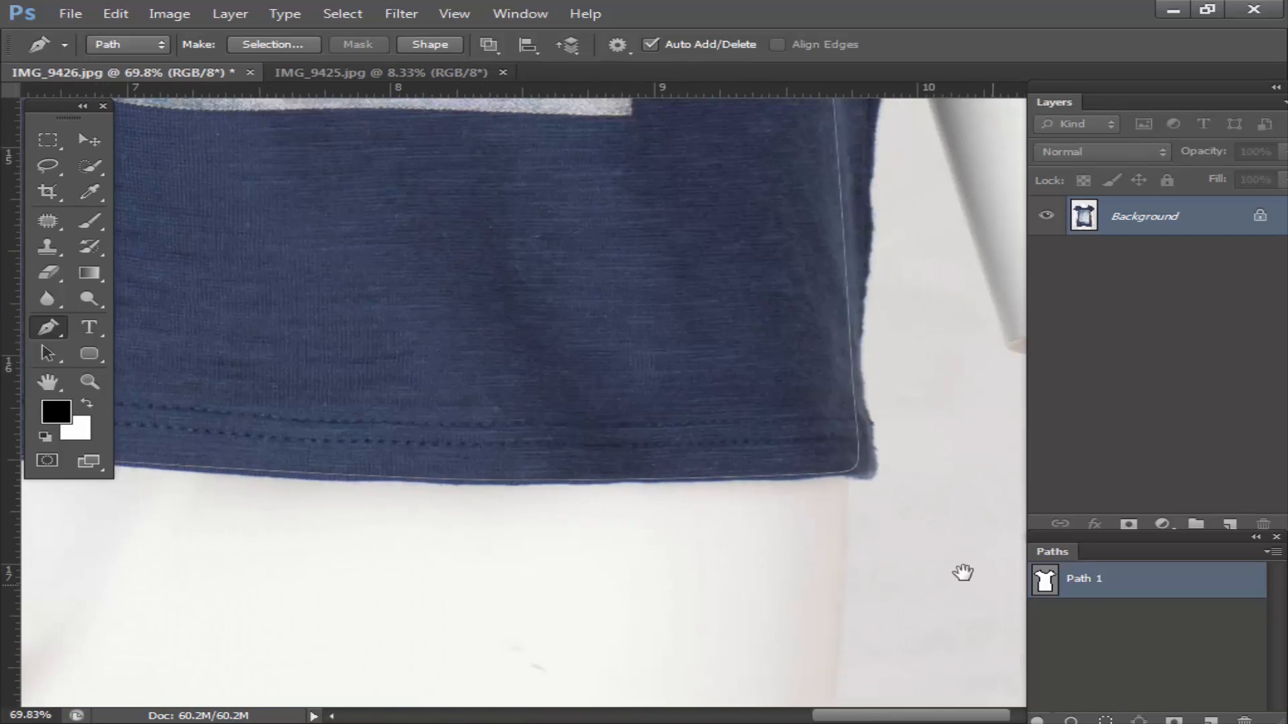
{"action": "left_click_drag", "start_coordinate": [429, 489], "coordinate": [892, 590]}
Step: Examine Path 1 along the shirt's left side, left sleeve, left shoulder and neckline
{"action": "left_click_drag", "start_coordinate": [338, 500], "coordinate": [632, 561]}
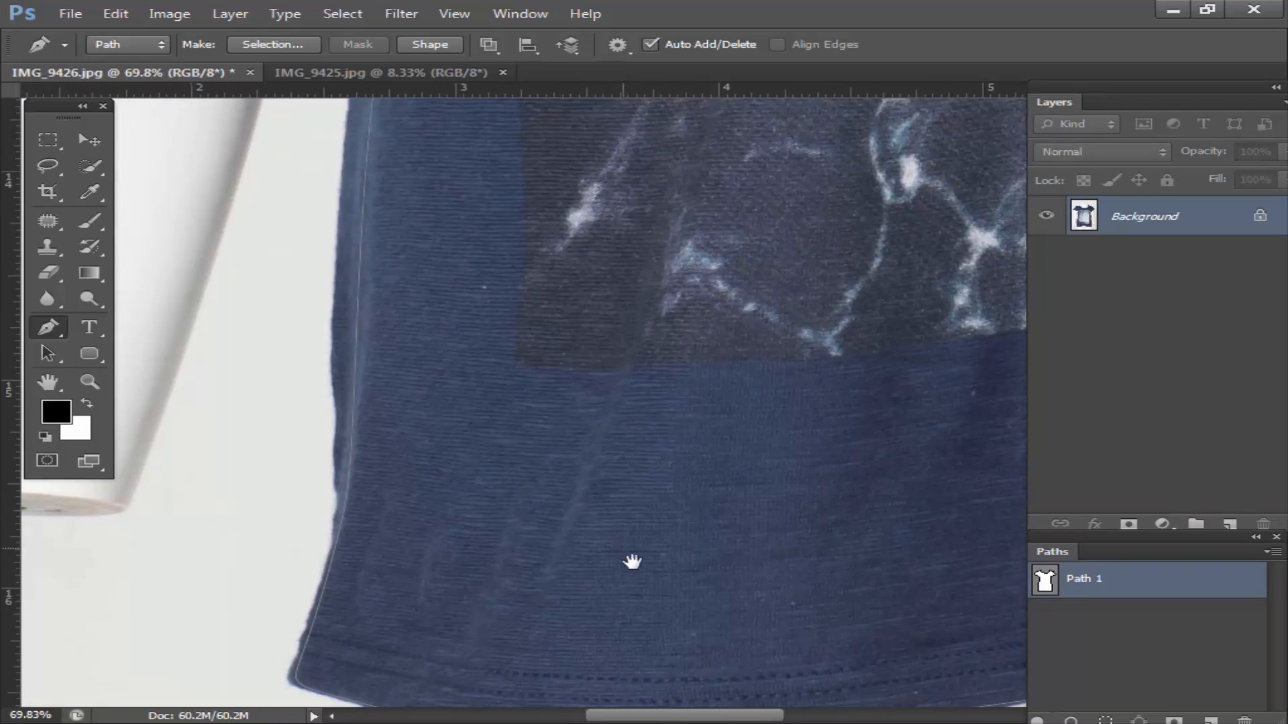
{"action": "left_click_drag", "start_coordinate": [524, 327], "coordinate": [547, 560]}
{"action": "left_click_drag", "start_coordinate": [536, 144], "coordinate": [487, 570]}
{"action": "left_click_drag", "start_coordinate": [494, 134], "coordinate": [478, 577]}
{"action": "left_click_drag", "start_coordinate": [482, 161], "coordinate": [475, 597]}
{"action": "left_click_drag", "start_coordinate": [469, 379], "coordinate": [638, 599]}
{"action": "left_click_drag", "start_coordinate": [450, 349], "coordinate": [549, 469]}
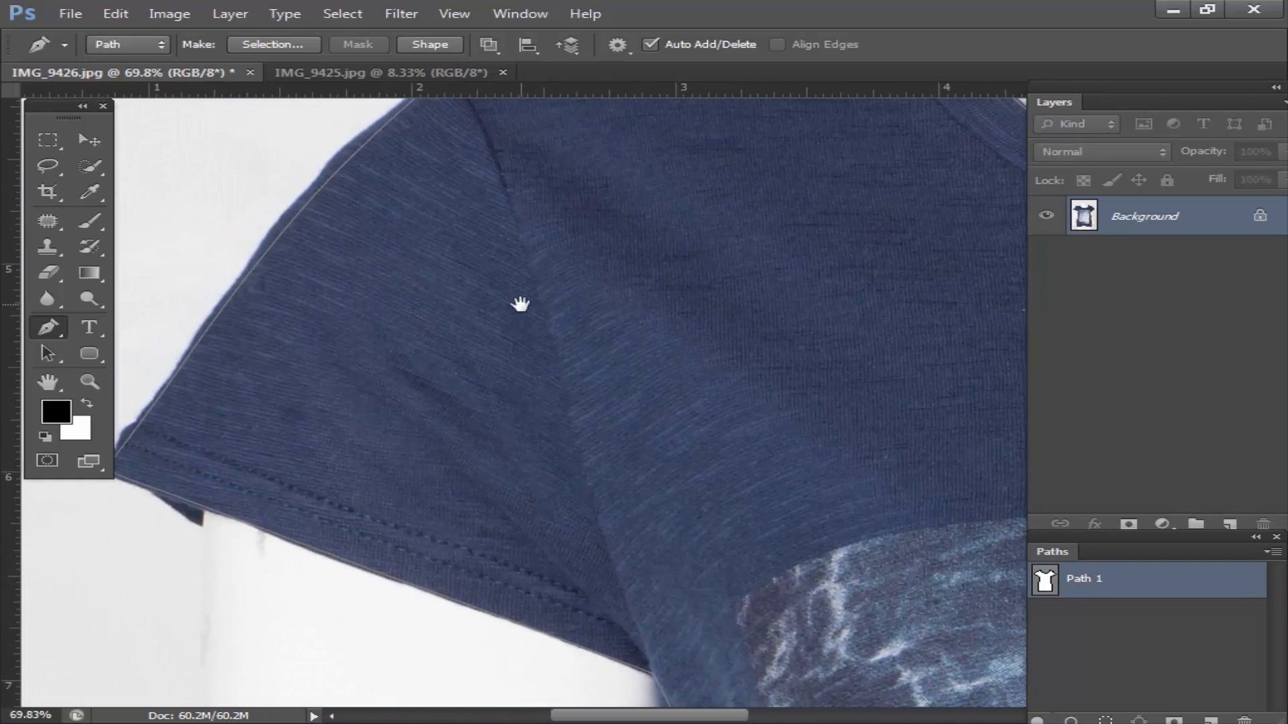
{"action": "left_click_drag", "start_coordinate": [521, 302], "coordinate": [642, 480]}
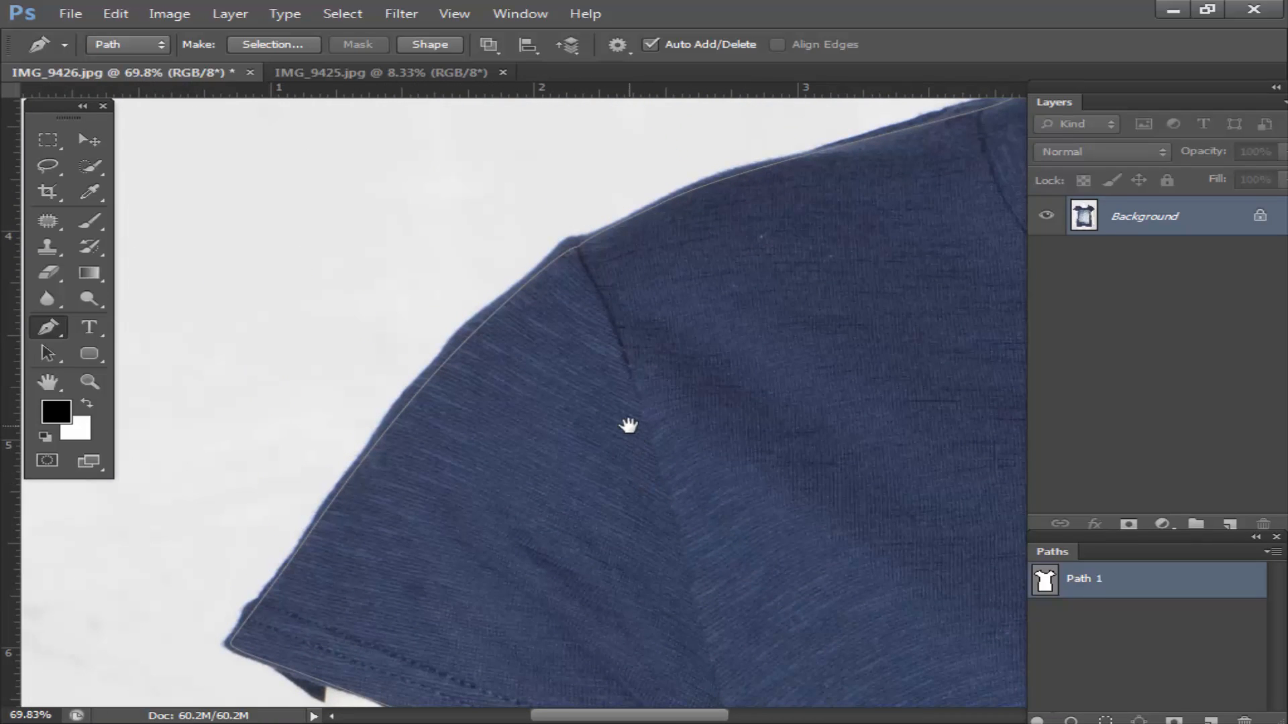
{"action": "left_click_drag", "start_coordinate": [801, 306], "coordinate": [155, 560]}
{"action": "left_click_drag", "start_coordinate": [815, 537], "coordinate": [53, 322]}
{"action": "left_click_drag", "start_coordinate": [758, 436], "coordinate": [389, 440]}
{"action": "left_click_drag", "start_coordinate": [536, 576], "coordinate": [770, 610]}
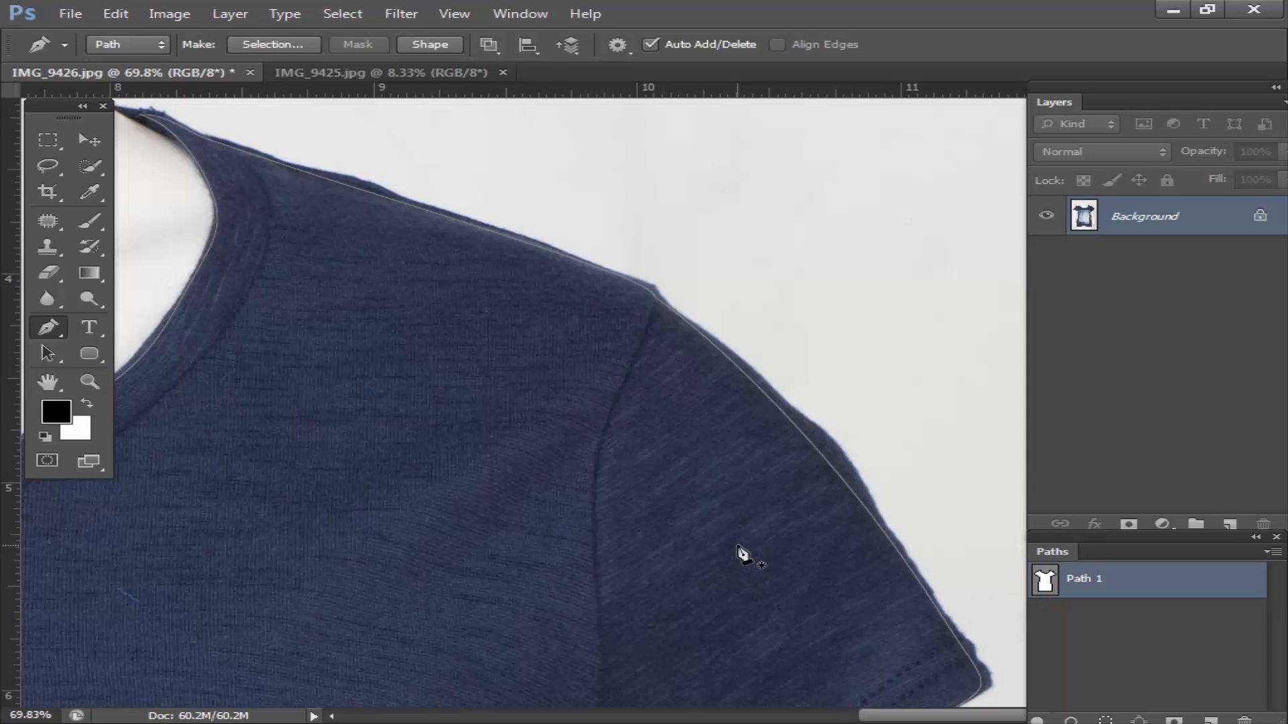
Step: Try to add points along the shirt's right side edge with the Pen tool and undo them, keeping Path 1 active
{"action": "left_click_drag", "start_coordinate": [811, 642], "coordinate": [727, 228]}
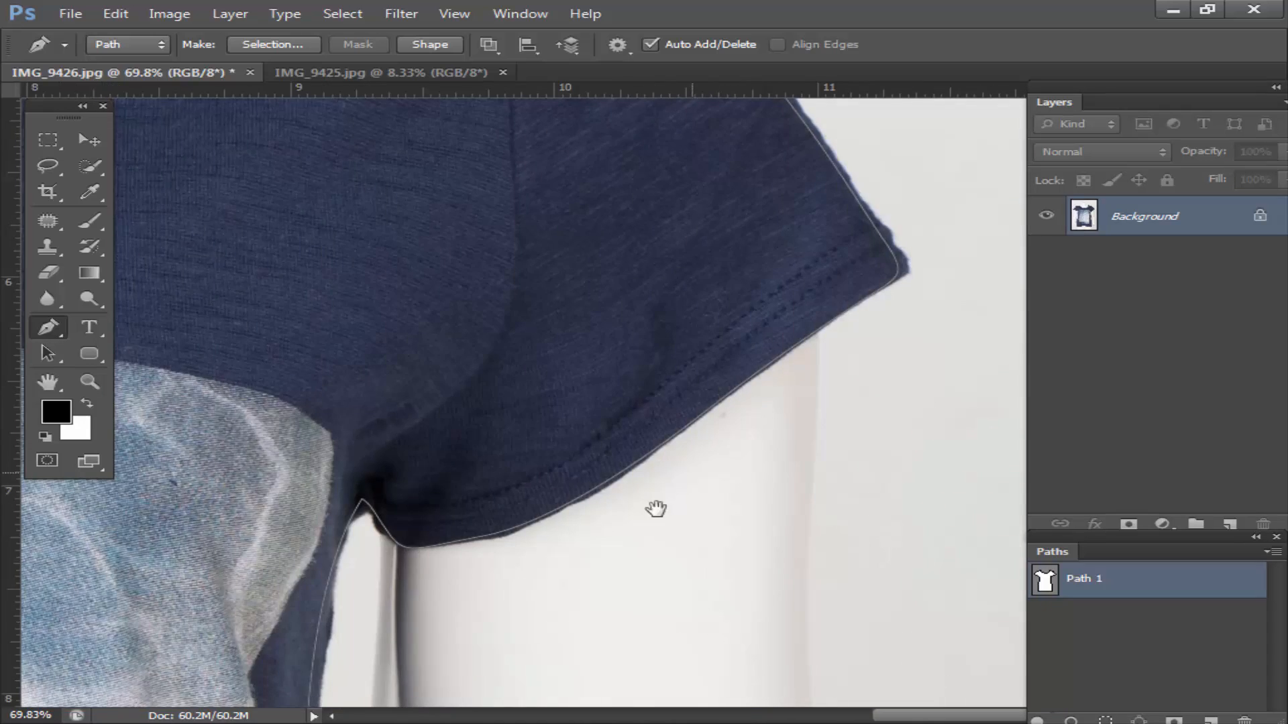
{"action": "left_click_drag", "start_coordinate": [544, 624], "coordinate": [624, 322]}
{"action": "left_click_drag", "start_coordinate": [601, 617], "coordinate": [607, 329]}
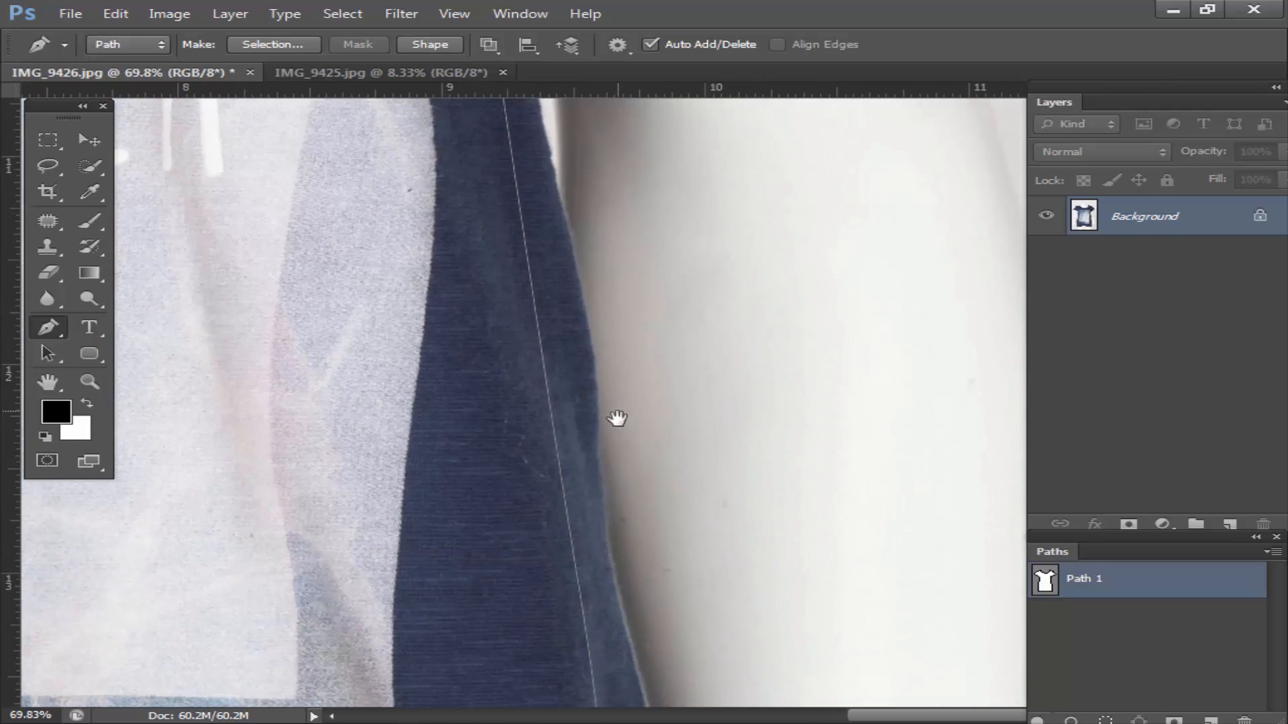
{"action": "scroll", "coordinate": [602, 451], "scroll_direction": "up", "scroll_amount": 8}
{"action": "left_click", "coordinate": [612, 369]}
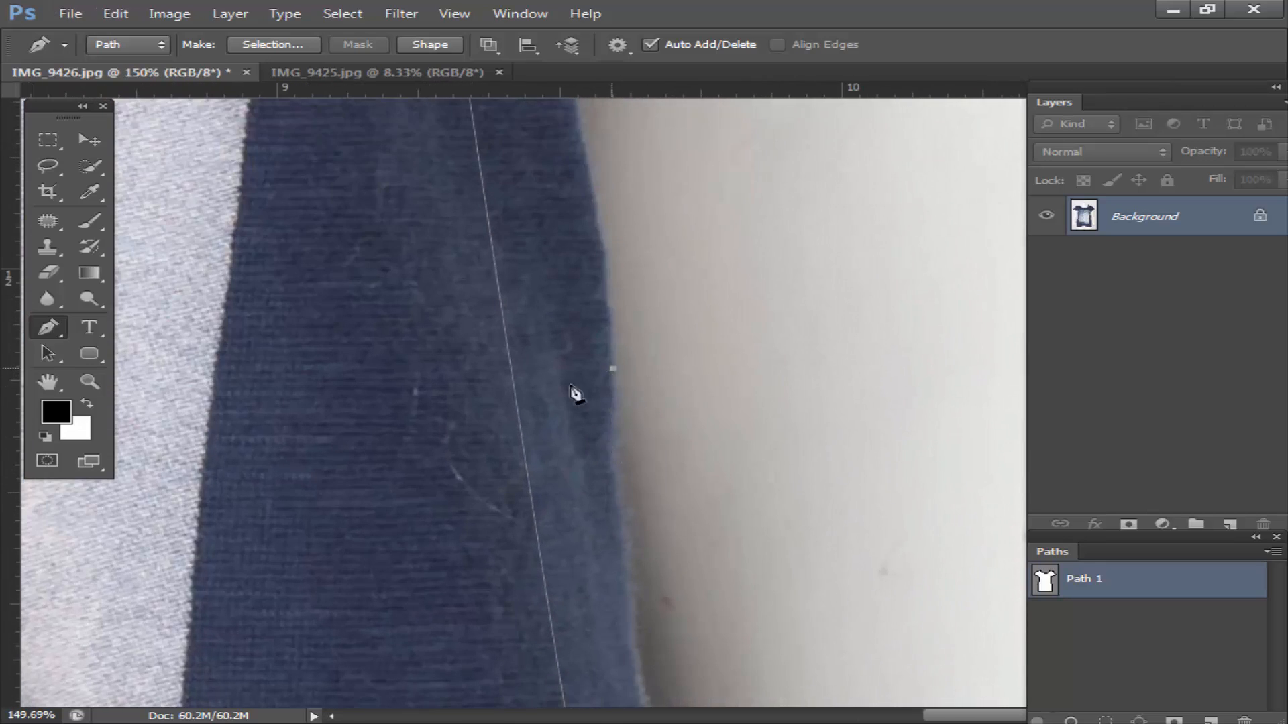
{"action": "left_click", "coordinate": [521, 401]}
{"action": "key", "text": "ctrl+alt+z"}
{"action": "key", "text": "ctrl+alt+z"}
{"action": "left_click", "coordinate": [1135, 576]}
Step: Add an anchor point to Path 1 on the lower part of the shirt's right side
{"action": "scroll", "coordinate": [762, 362], "scroll_direction": "down", "scroll_amount": 10}
{"action": "scroll", "coordinate": [770, 393], "scroll_direction": "down", "scroll_amount": 5}
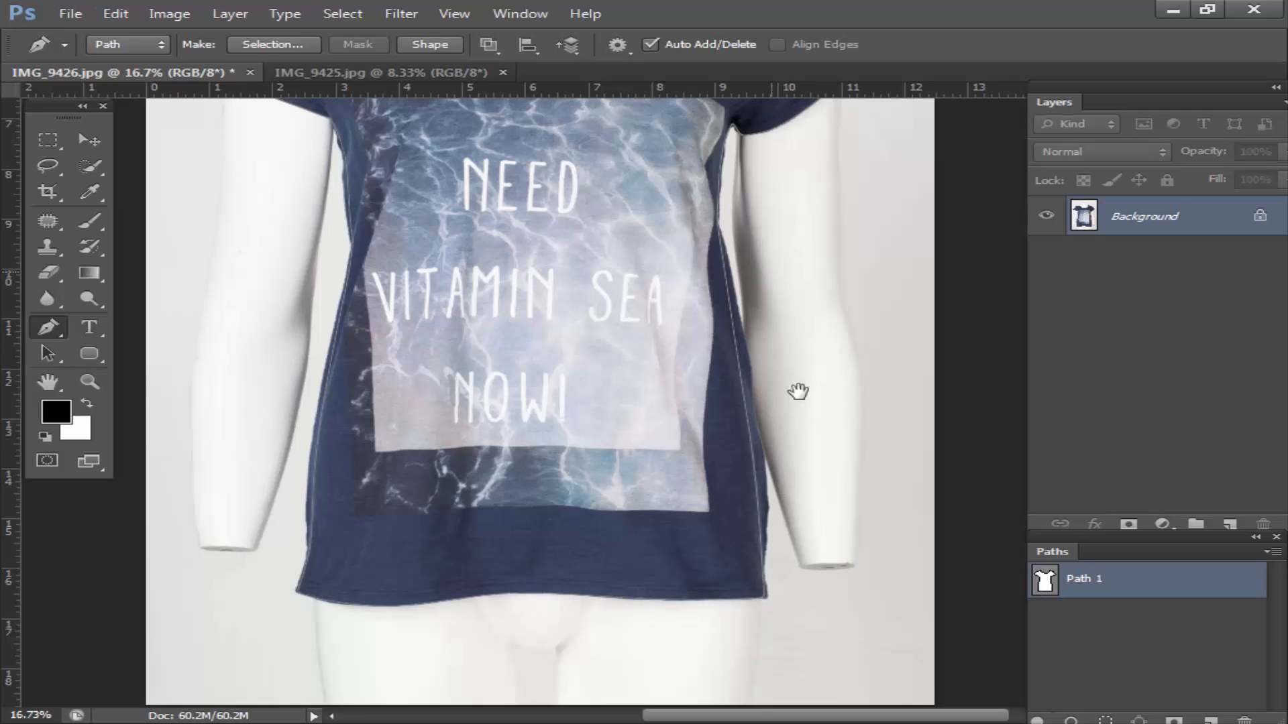
{"action": "left_click_drag", "start_coordinate": [793, 389], "coordinate": [768, 350]}
{"action": "scroll", "coordinate": [764, 513], "scroll_direction": "up", "scroll_amount": 5}
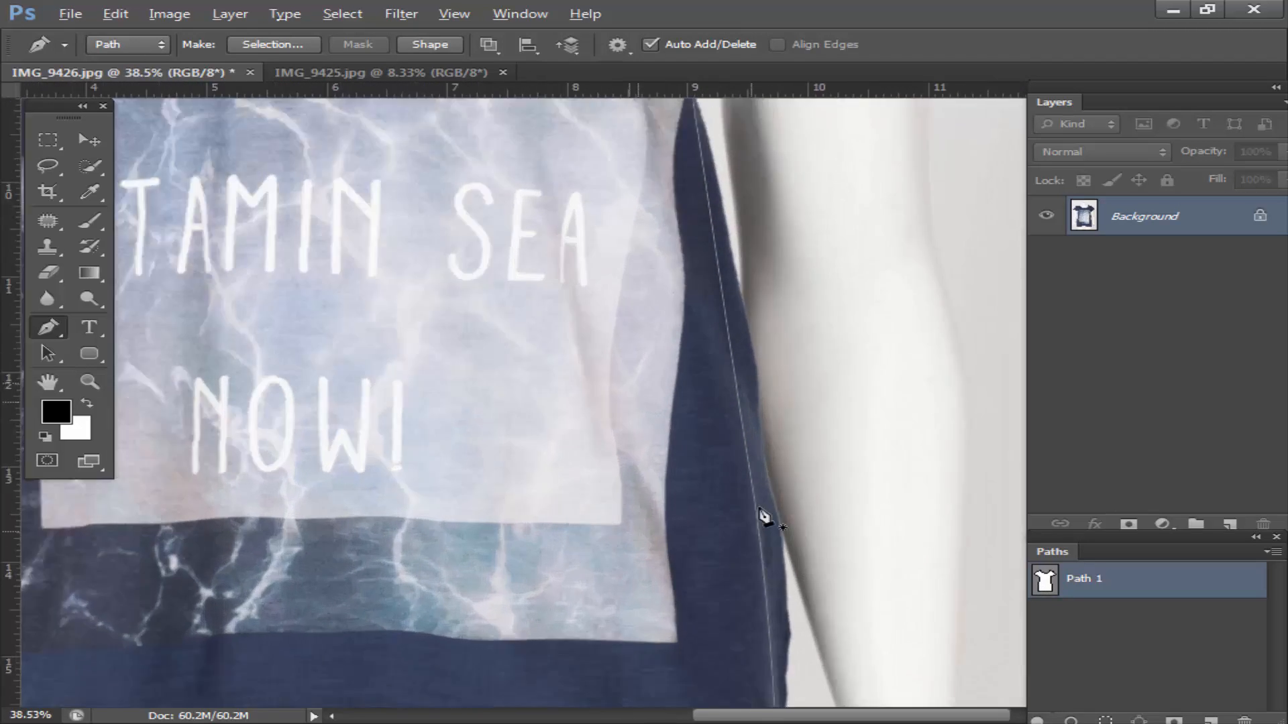
{"action": "left_click", "coordinate": [750, 452]}
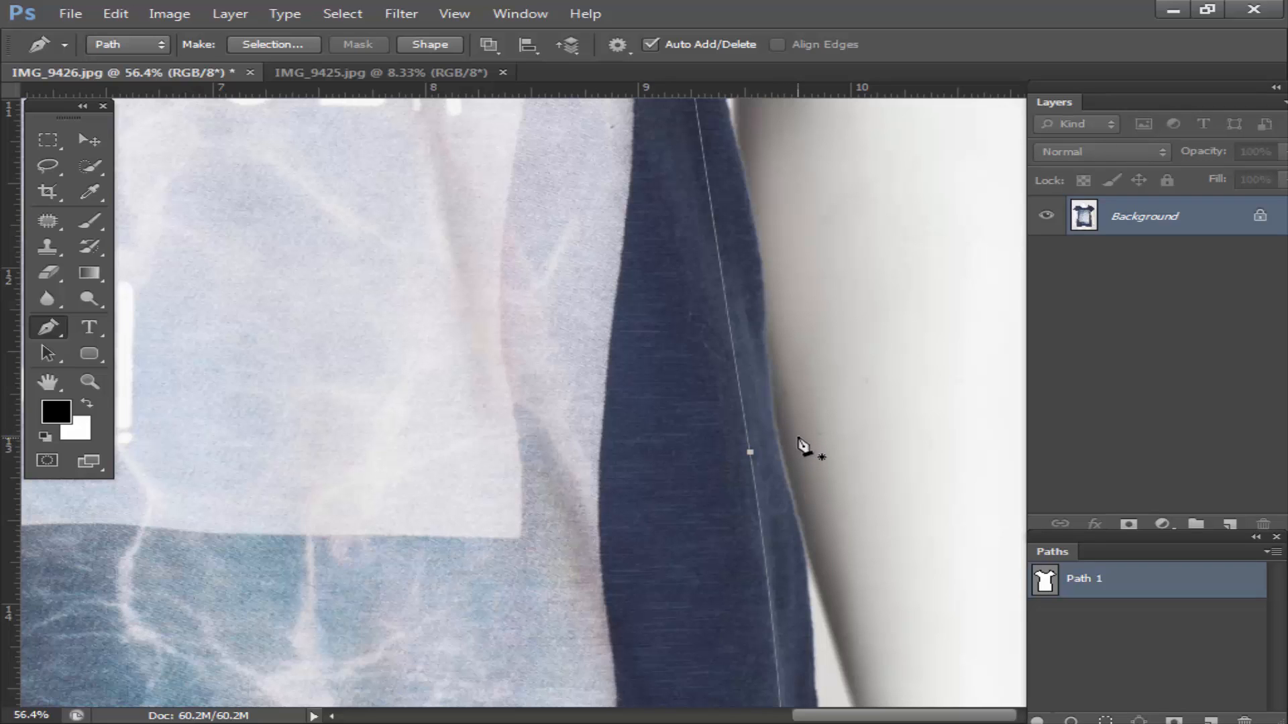
Step: Examine the anchor points of Path 1 along the shirt's right side and under the right armpit
{"action": "scroll", "coordinate": [796, 430], "scroll_direction": "down", "scroll_amount": 13}
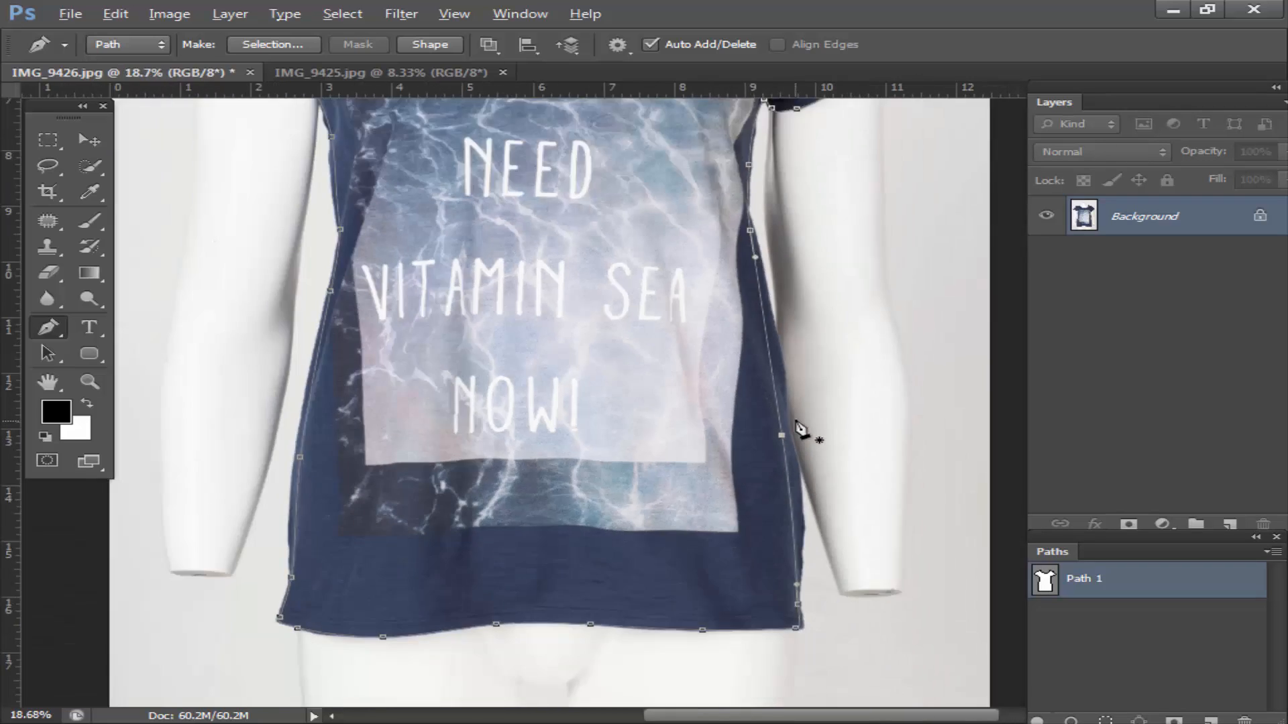
{"action": "scroll", "coordinate": [798, 420], "scroll_direction": "up", "scroll_amount": 11}
{"action": "scroll", "coordinate": [820, 311], "scroll_direction": "up", "scroll_amount": 5}
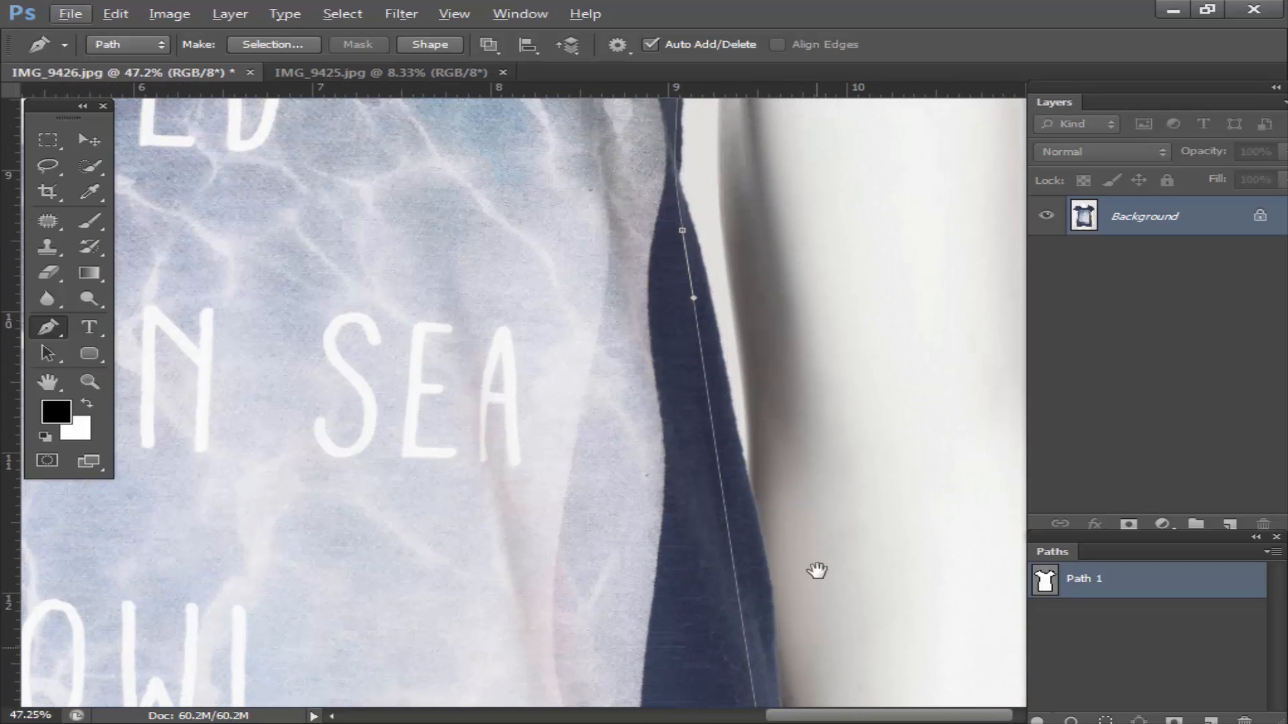
{"action": "scroll", "coordinate": [770, 389], "scroll_direction": "down", "scroll_amount": 10}
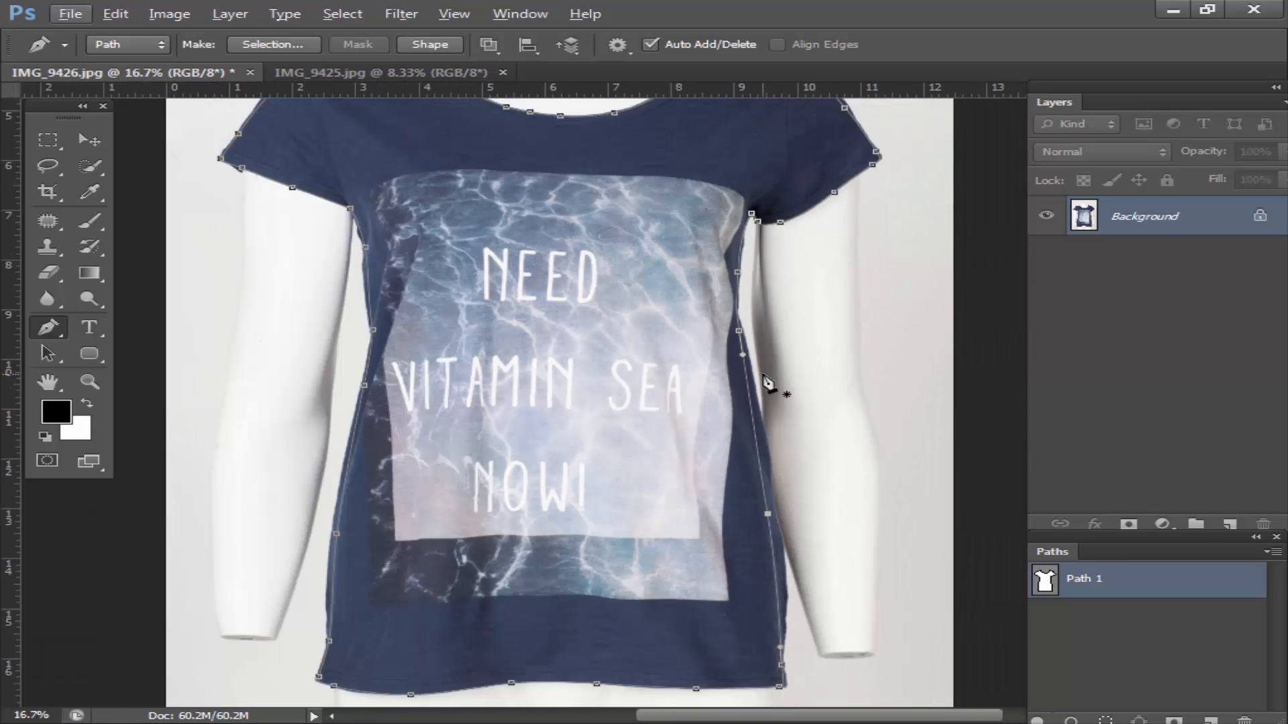
{"action": "left_click_drag", "start_coordinate": [803, 351], "coordinate": [799, 441]}
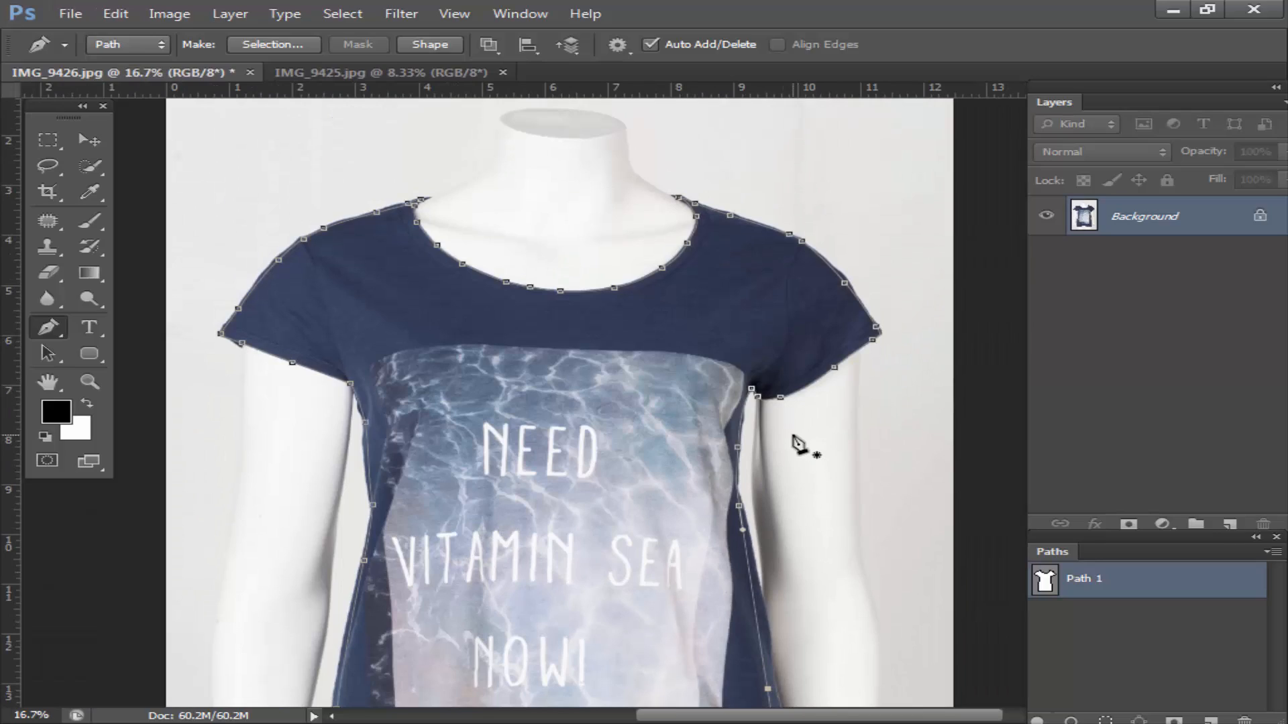
{"action": "scroll", "coordinate": [798, 444], "scroll_direction": "up", "scroll_amount": 12}
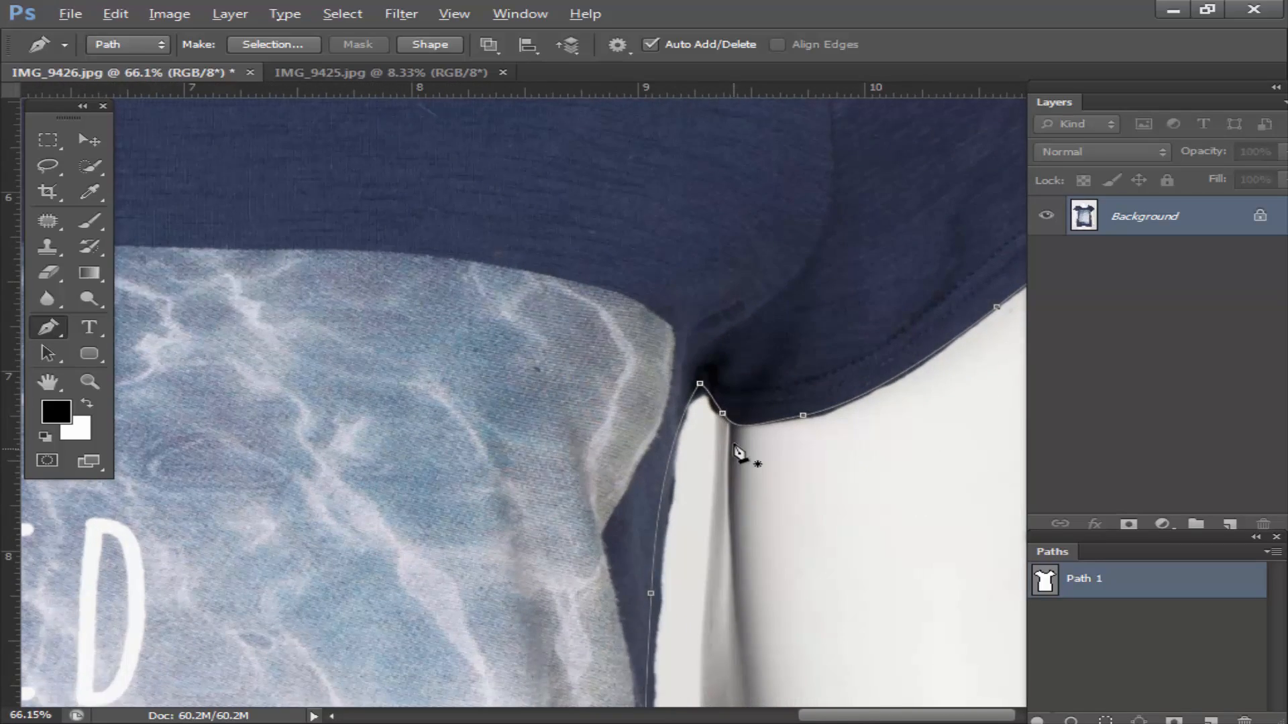
{"action": "scroll", "coordinate": [743, 434], "scroll_direction": "up", "scroll_amount": 2}
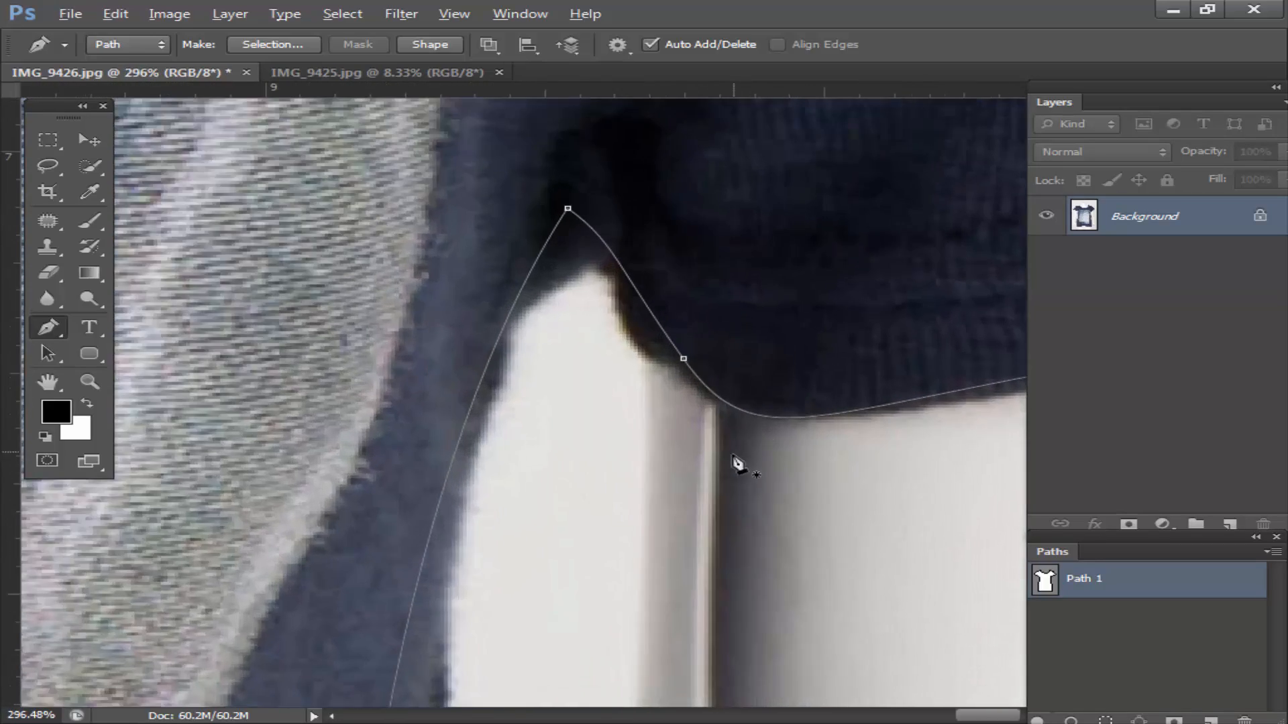
{"action": "scroll", "coordinate": [742, 439], "scroll_direction": "down", "scroll_amount": 8}
{"action": "scroll", "coordinate": [736, 446], "scroll_direction": "down", "scroll_amount": 5}
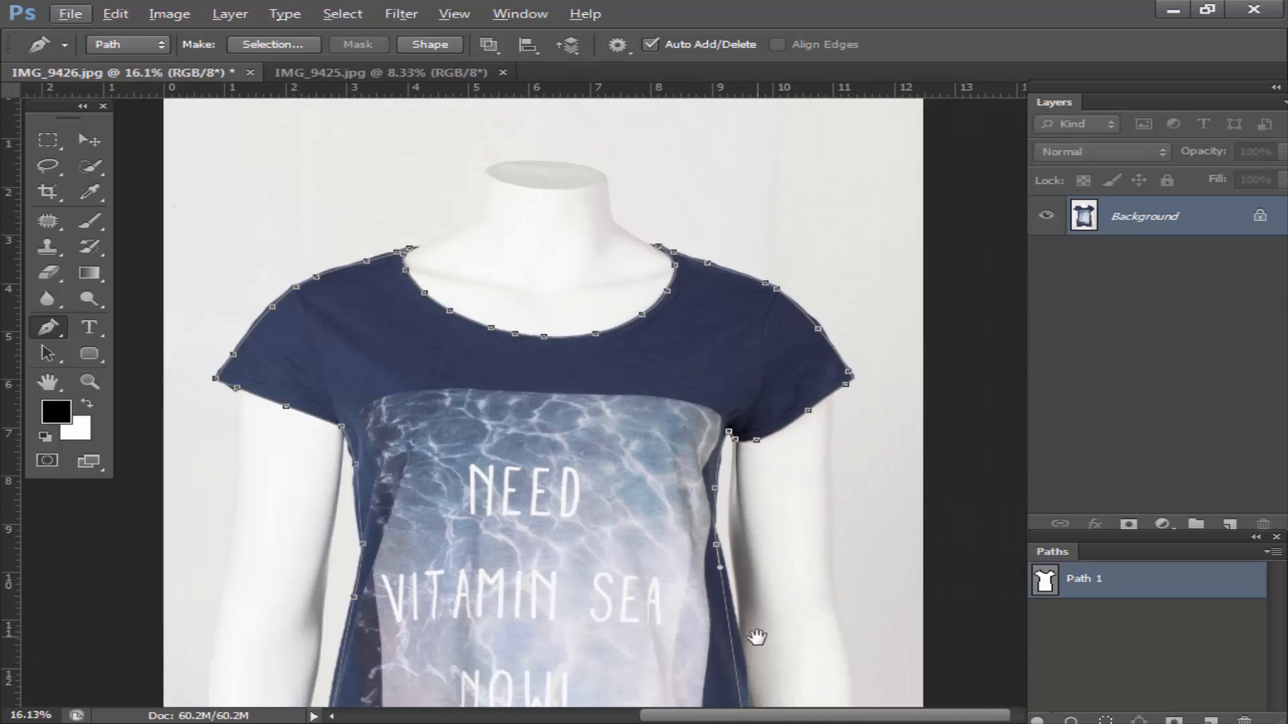
Step: Examine the anchor points of Path 1 at the hem, up the right side and around the whole shirt
{"action": "scroll", "coordinate": [710, 446], "scroll_direction": "down", "scroll_amount": 5}
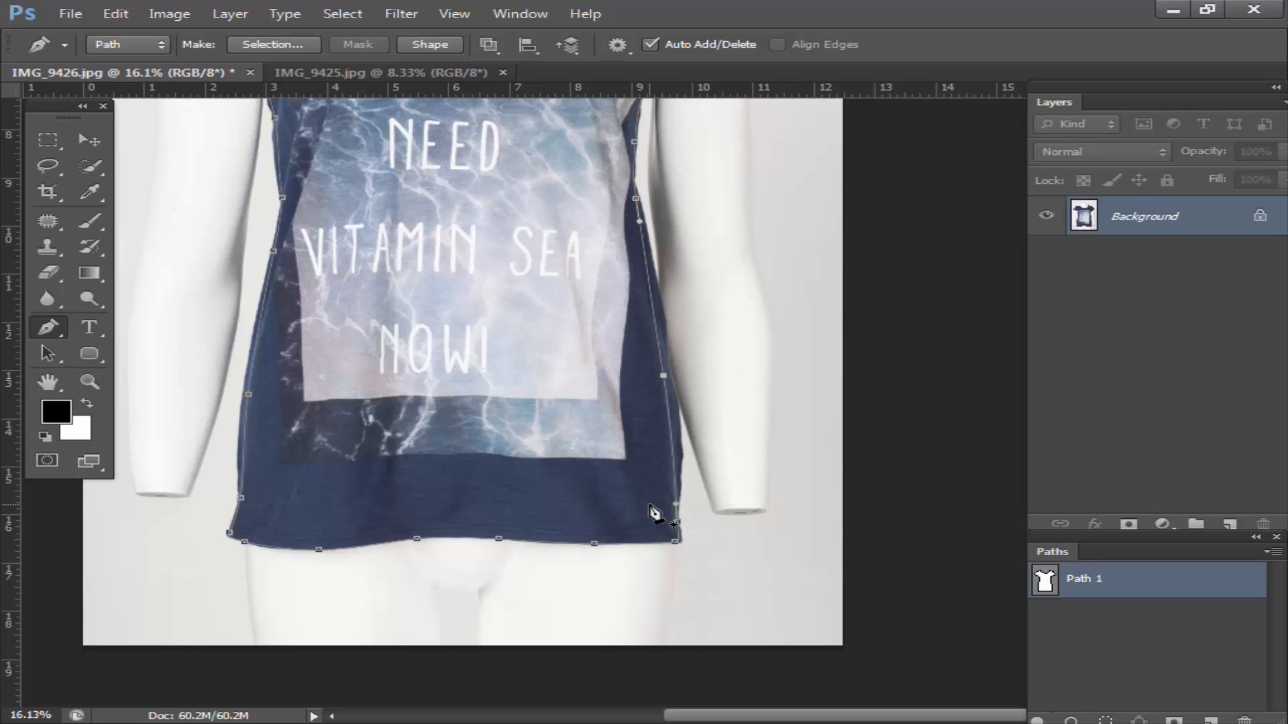
{"action": "scroll", "coordinate": [632, 519], "scroll_direction": "up", "scroll_amount": 10}
{"action": "left_click_drag", "start_coordinate": [730, 291], "coordinate": [831, 641]}
{"action": "left_click_drag", "start_coordinate": [758, 281], "coordinate": [810, 449]}
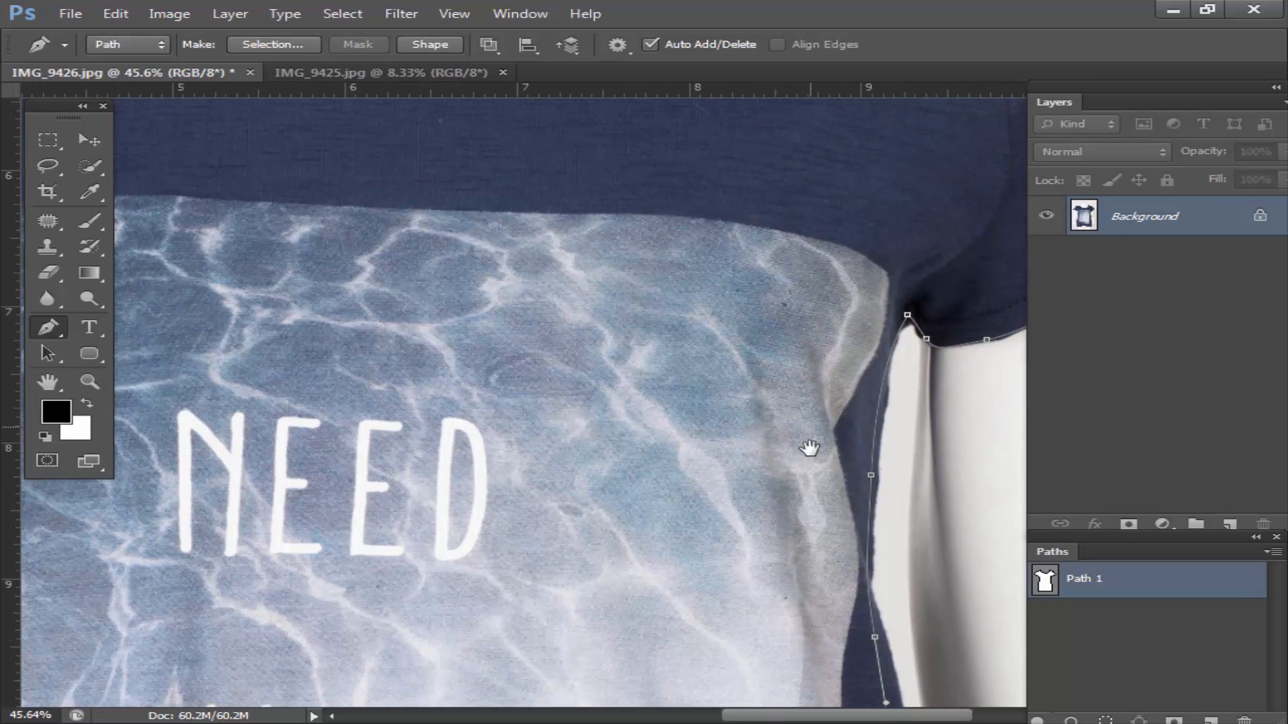
{"action": "scroll", "coordinate": [852, 403], "scroll_direction": "down", "scroll_amount": 8}
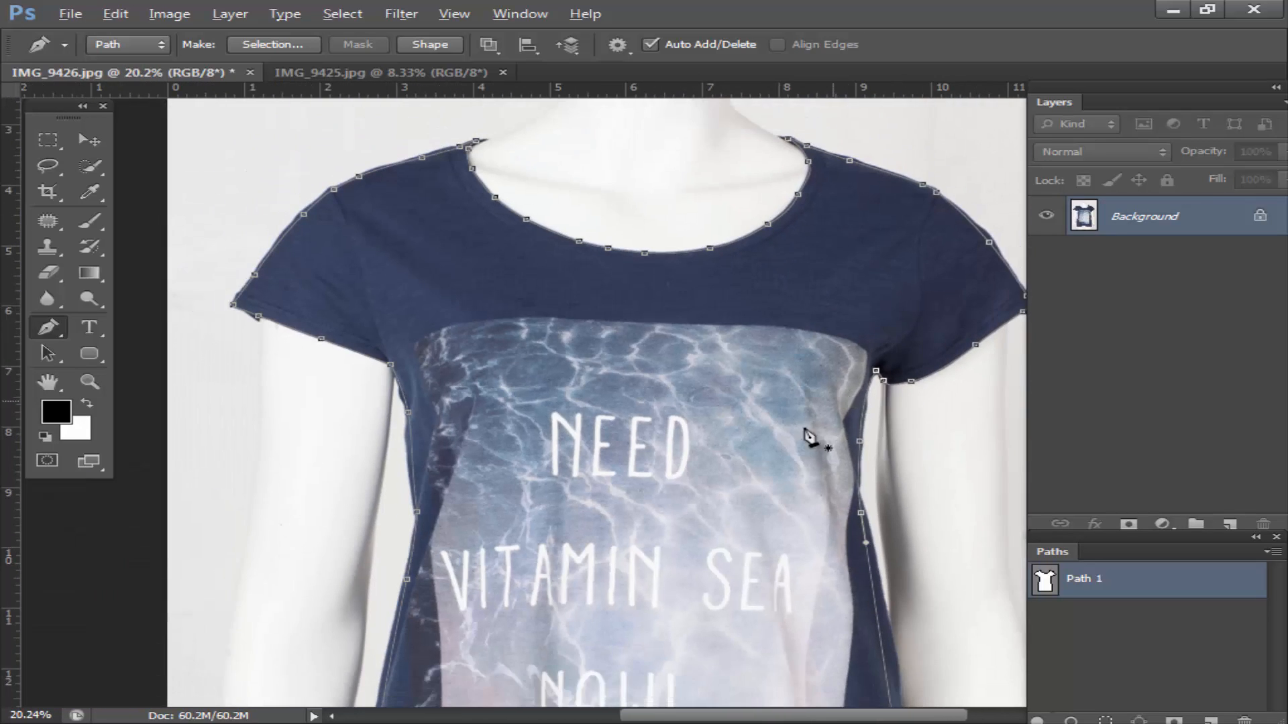
{"action": "scroll", "coordinate": [698, 482], "scroll_direction": "down", "scroll_amount": 1}
{"action": "scroll", "coordinate": [699, 483], "scroll_direction": "down", "scroll_amount": 2}
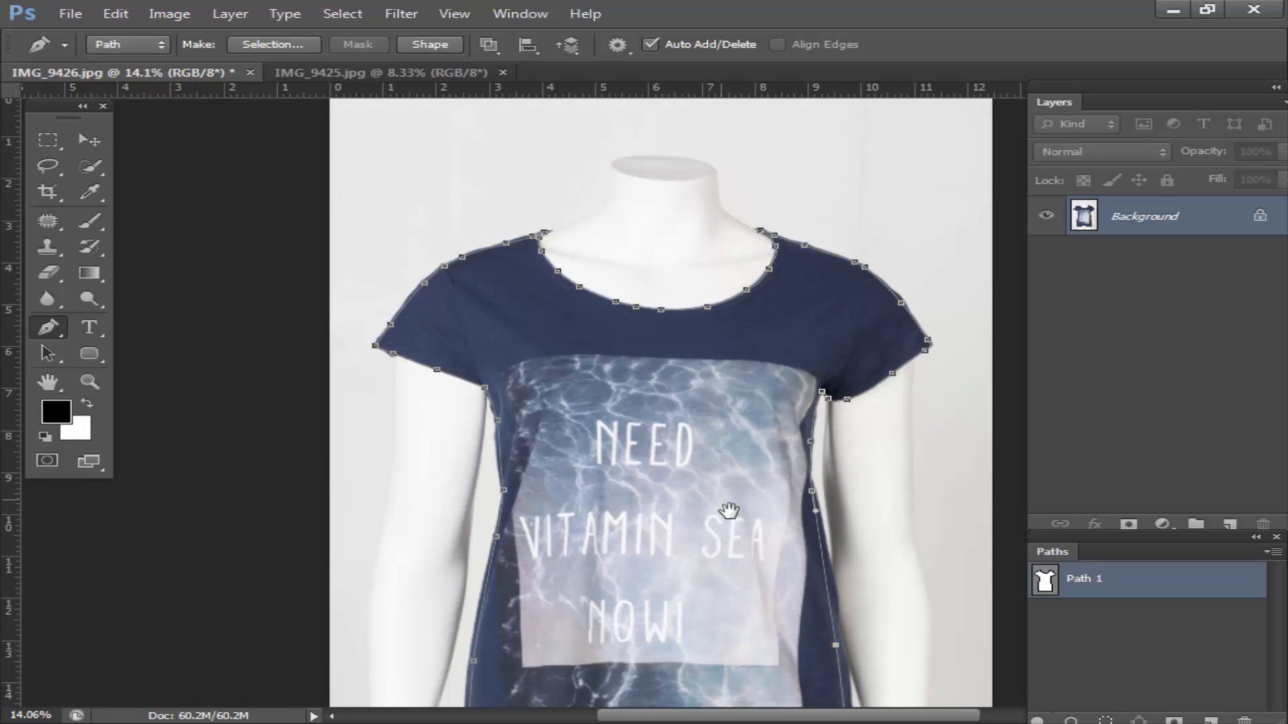
{"action": "left_click_drag", "start_coordinate": [728, 511], "coordinate": [523, 463]}
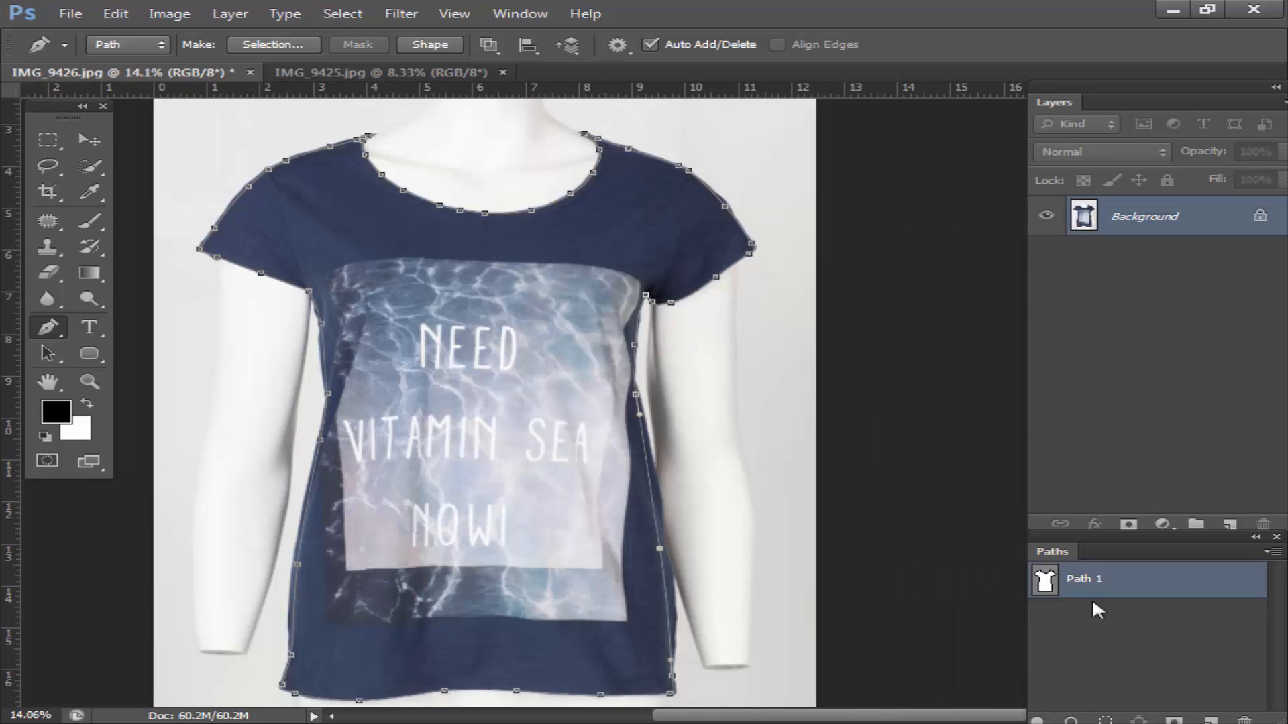
Step: Load Path 1 as a selection twice, clearing the selection each time
{"action": "left_click", "coordinate": [1040, 578], "text": "ctrl"}
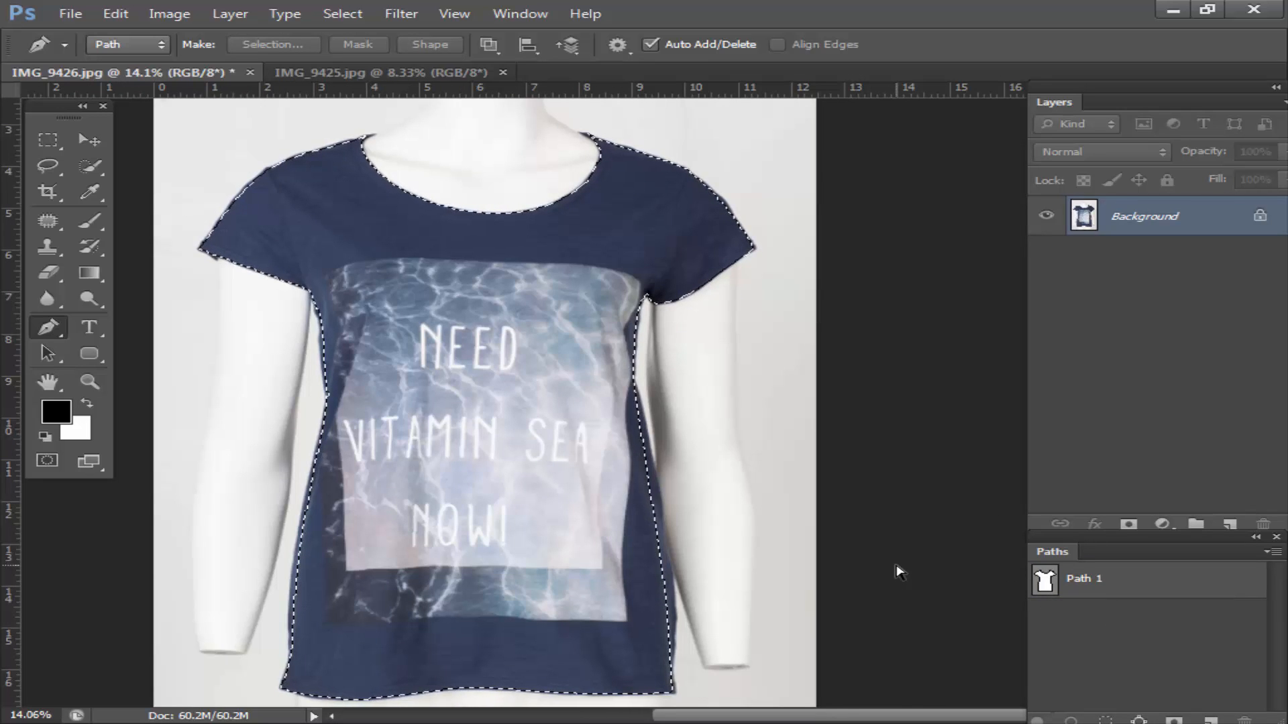
{"action": "key", "text": "ctrl+d"}
{"action": "left_click", "coordinate": [1086, 581]}
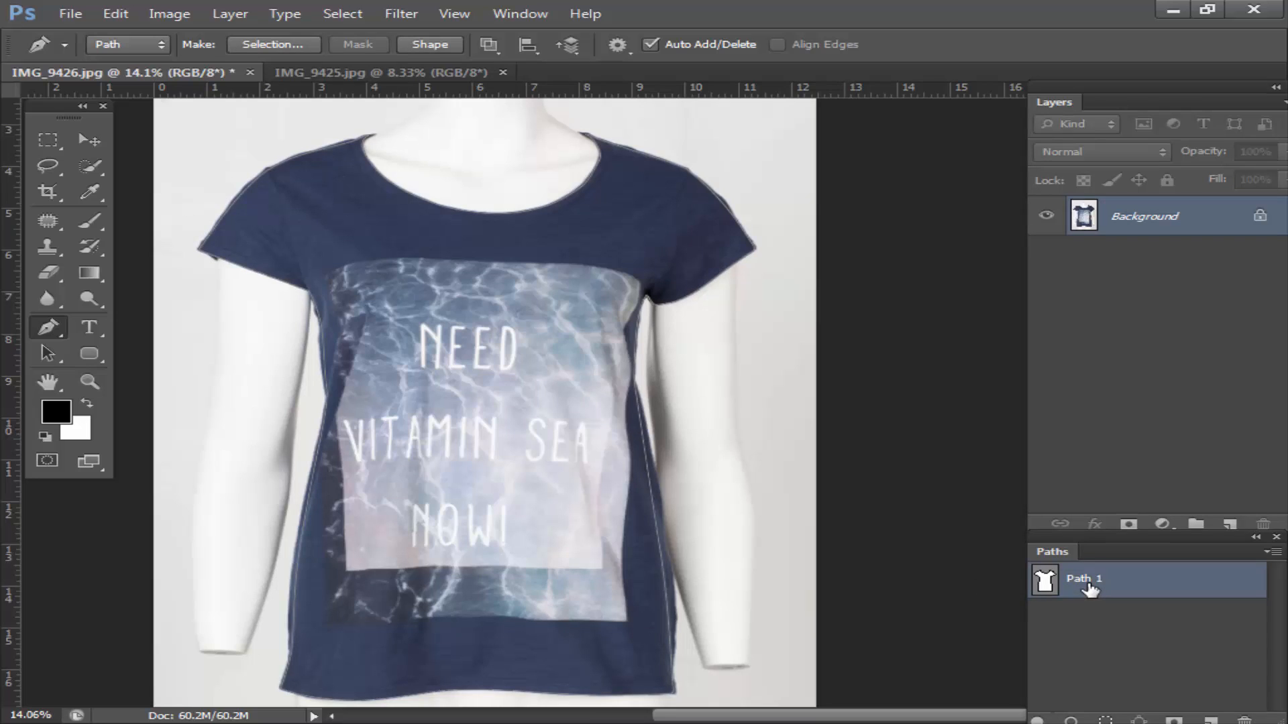
{"action": "key", "text": "ctrl+Return"}
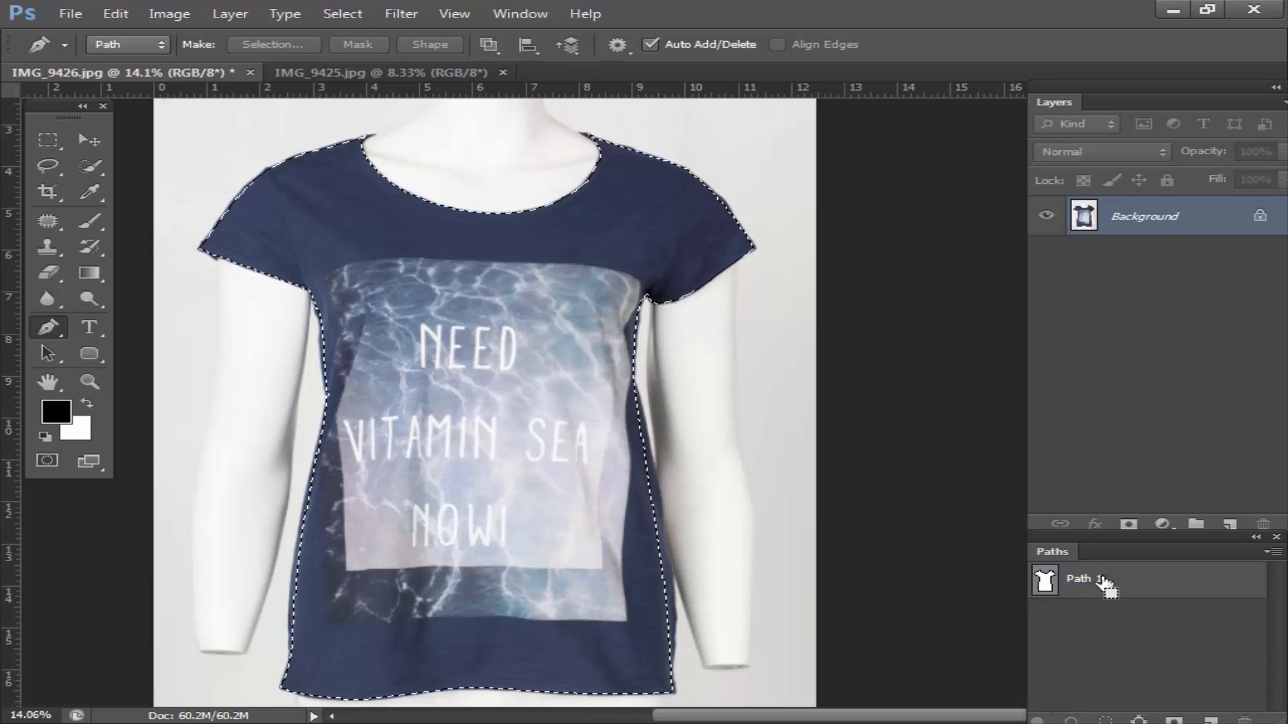
{"action": "key", "text": "ctrl+d"}
Step: Load Path 1 as a selection with a 0.5-pixel feather and copy the selected shirt to a new layer
{"action": "left_click_drag", "start_coordinate": [1073, 581], "coordinate": [1077, 588]}
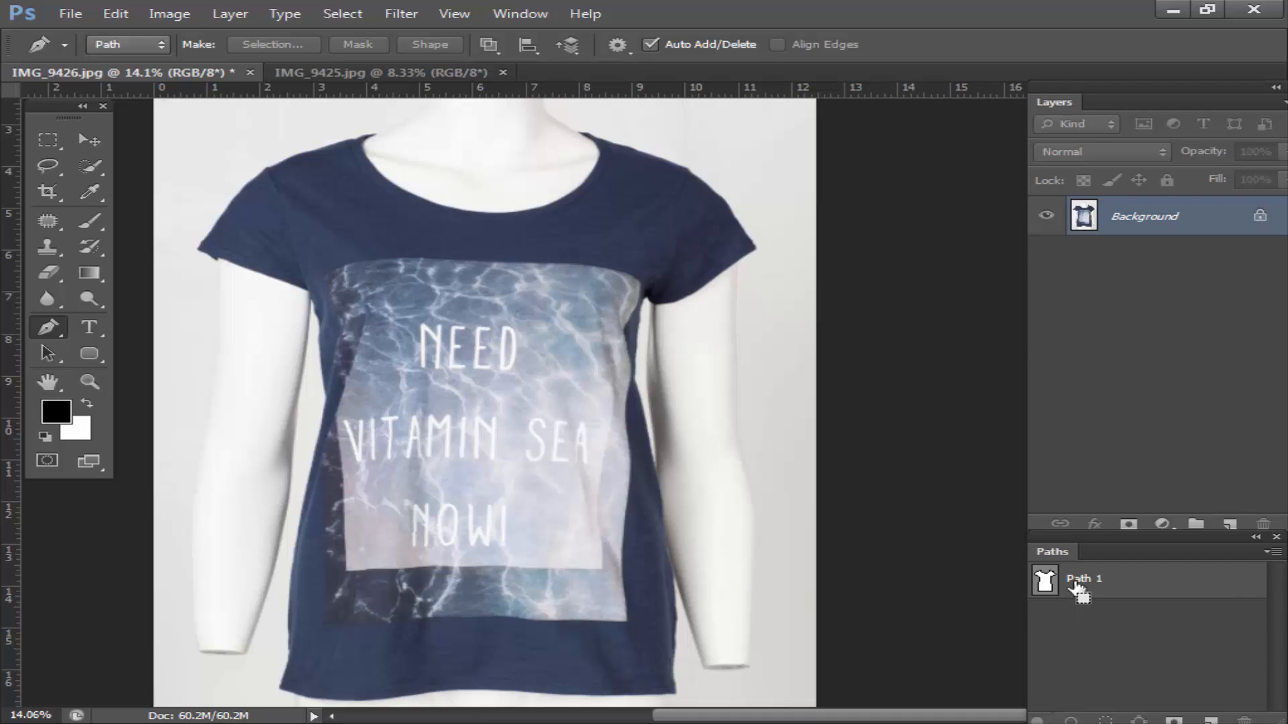
{"action": "left_click", "coordinate": [1076, 585], "text": "ctrl"}
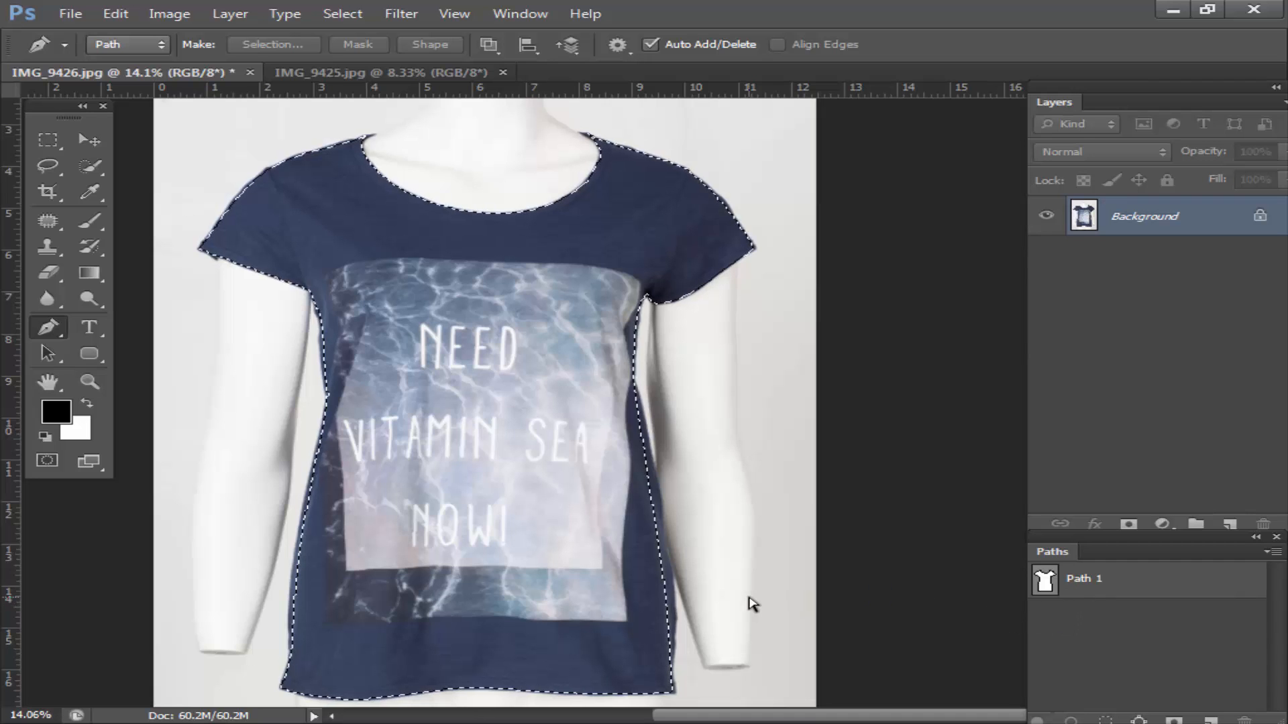
{"action": "key", "text": "shift+F6"}
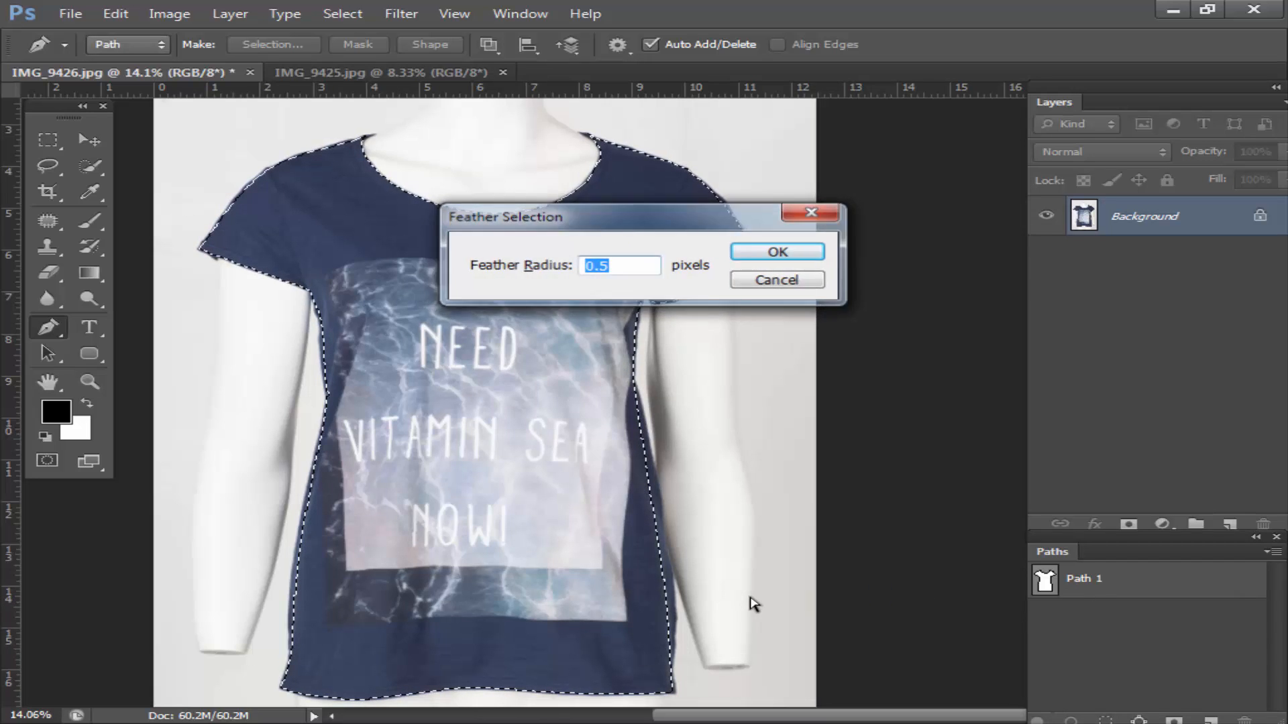
{"action": "key", "text": "Return"}
{"action": "key", "text": "ctrl+j"}
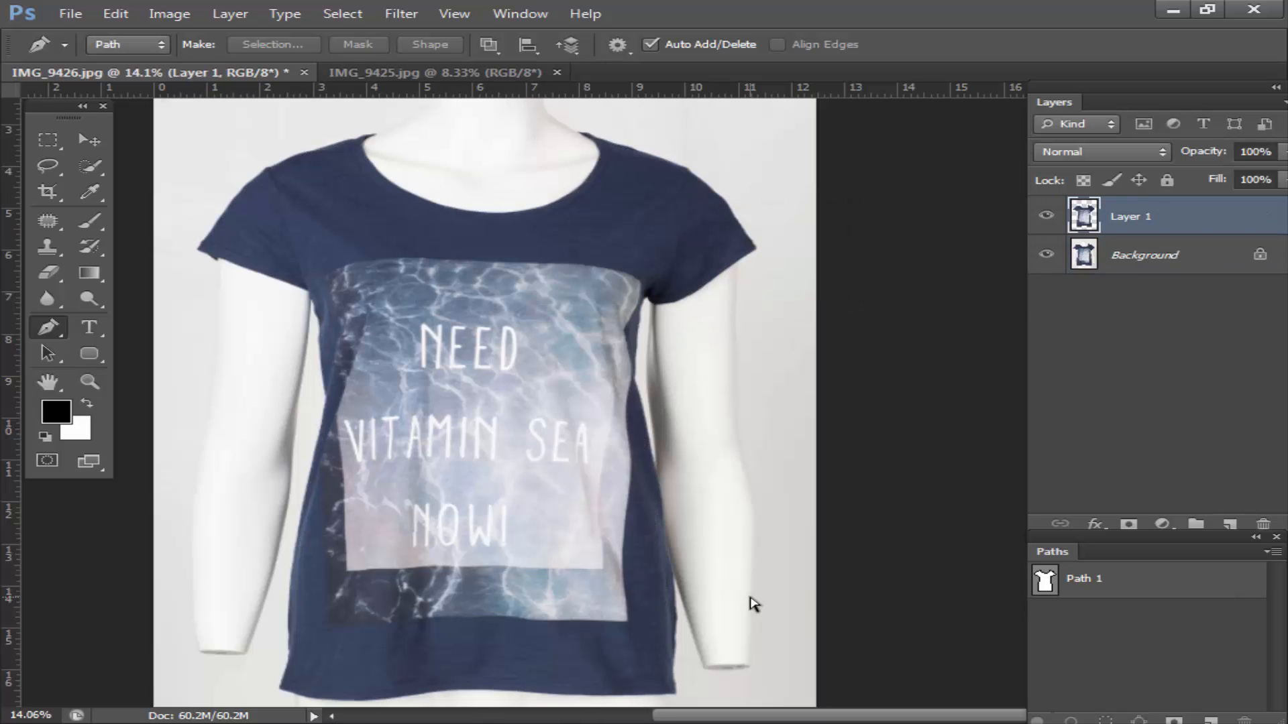
Step: Duplicate the cut-out shirt layer and fill the duplicate with white
{"action": "key", "text": "ctrl+j"}
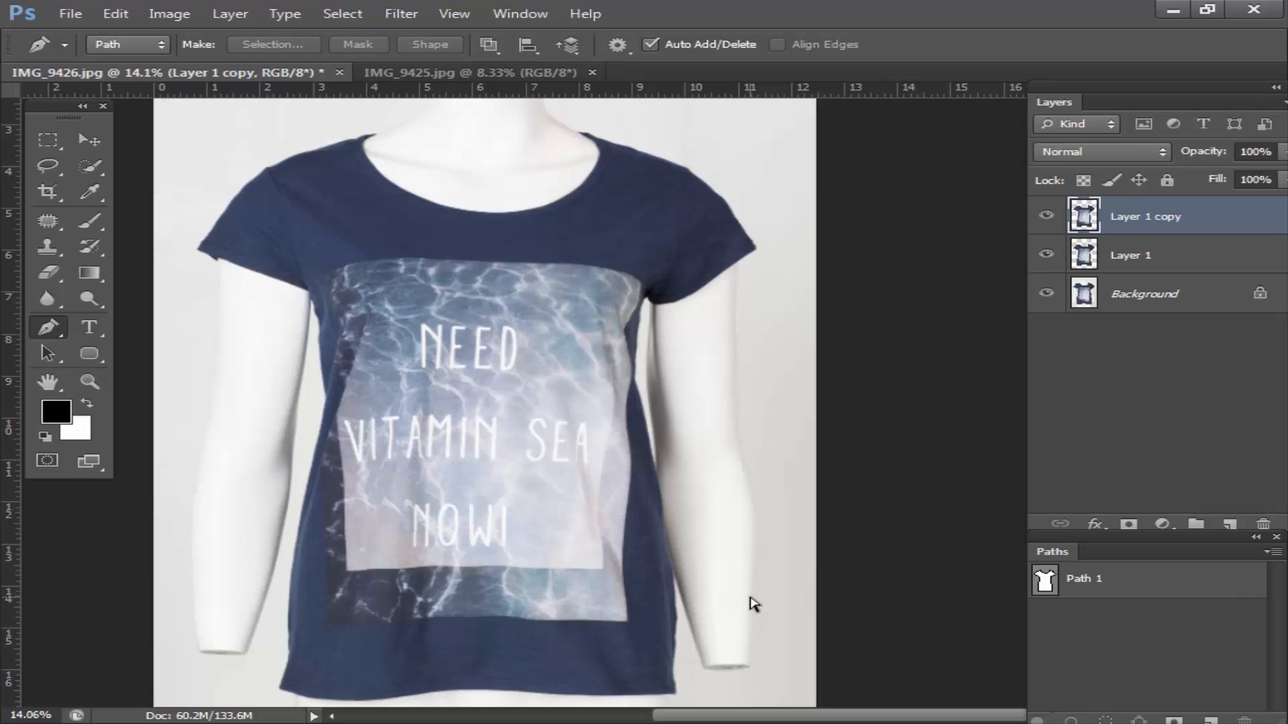
{"action": "key", "text": "ctrl+BackSpace"}
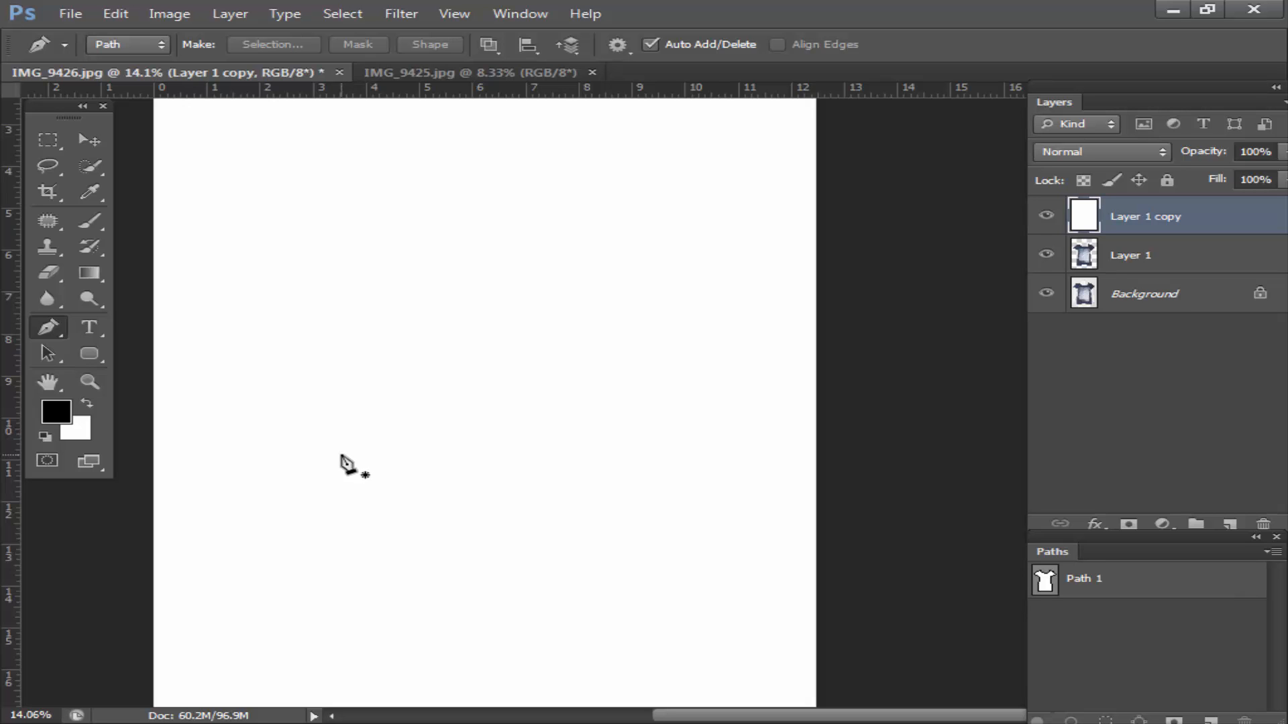
Step: Set the foreground colour to dark red 663333 and the background colour to black
{"action": "key", "text": "i"}
{"action": "left_click", "coordinate": [64, 412]}
{"action": "mouse_move", "coordinate": [217, 497]}
{"action": "left_mouse_down"}
{"action": "mouse_move", "coordinate": [196, 506]}
{"action": "mouse_move", "coordinate": [353, 431]}
{"action": "mouse_move", "coordinate": [373, 454]}
{"action": "mouse_move", "coordinate": [375, 440]}
{"action": "left_mouse_up"}
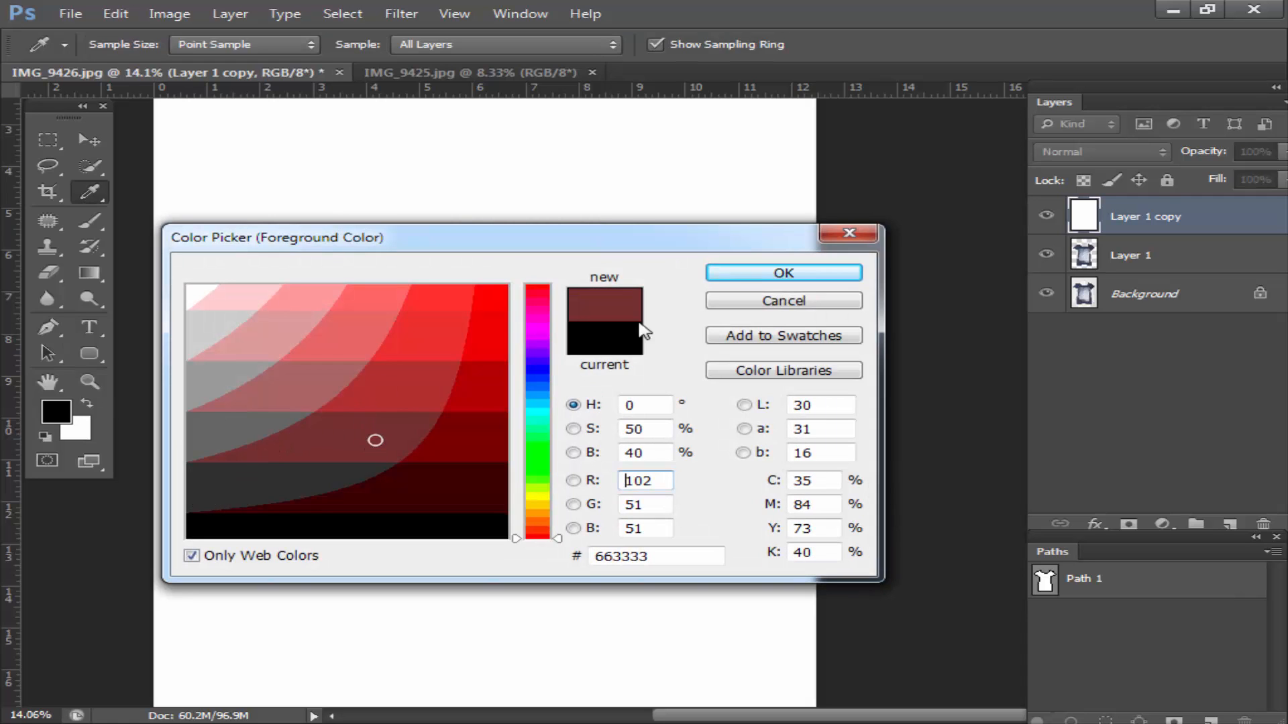
{"action": "left_click", "coordinate": [758, 275]}
{"action": "left_click", "coordinate": [87, 431]}
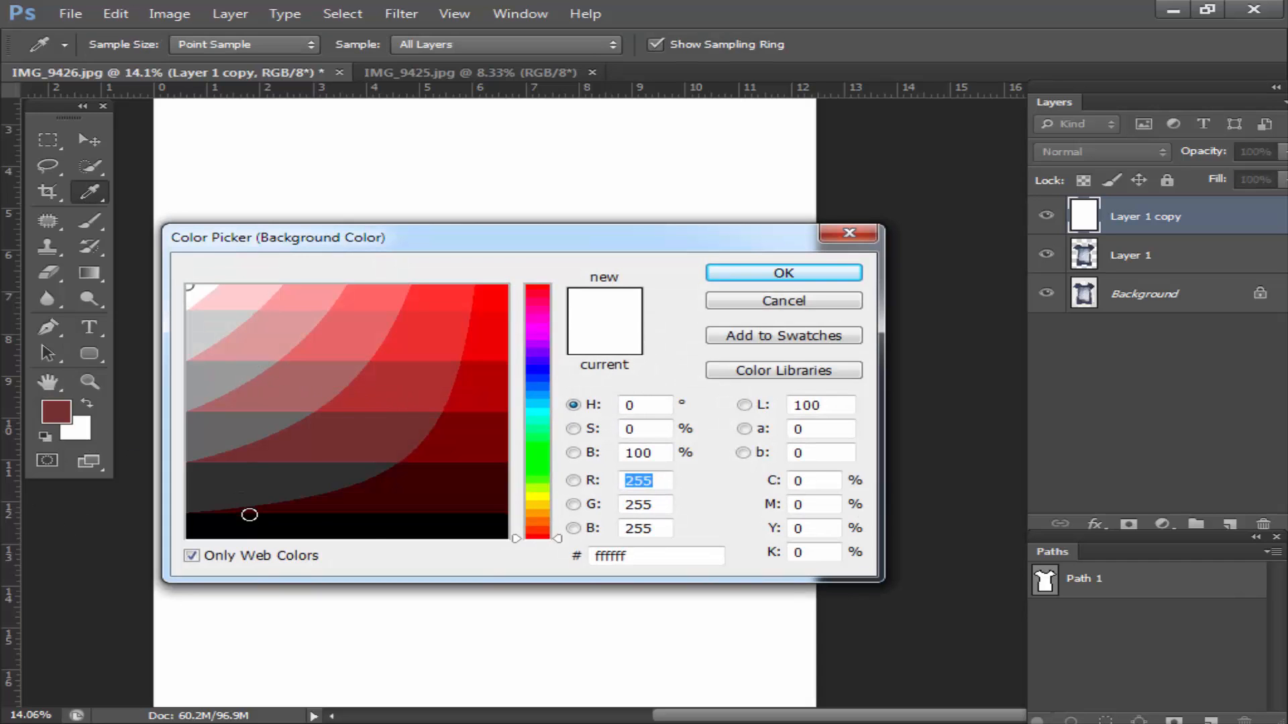
{"action": "left_click", "coordinate": [363, 529]}
{"action": "left_click", "coordinate": [811, 279]}
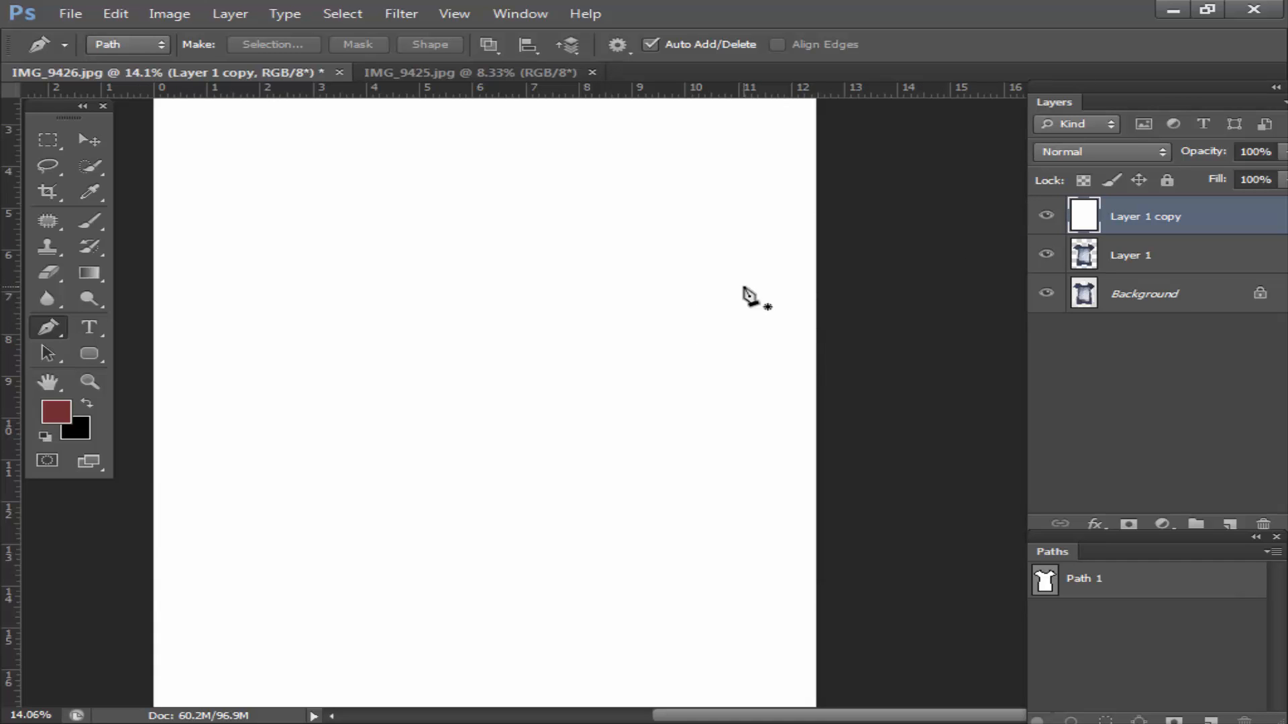
Step: Fill Layer 1 copy with the black background colour and again with the dark red foreground colour
{"action": "key", "text": "ctrl+BackSpace"}
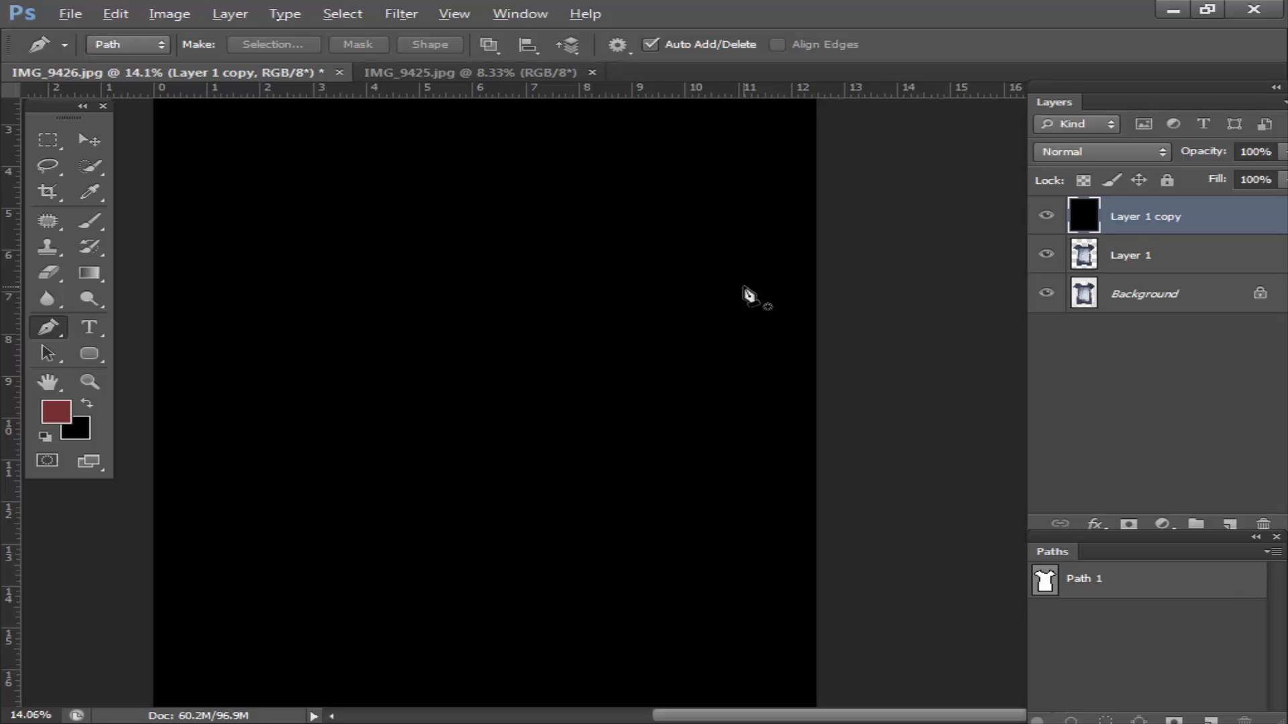
{"action": "key", "text": "alt+BackSpace"}
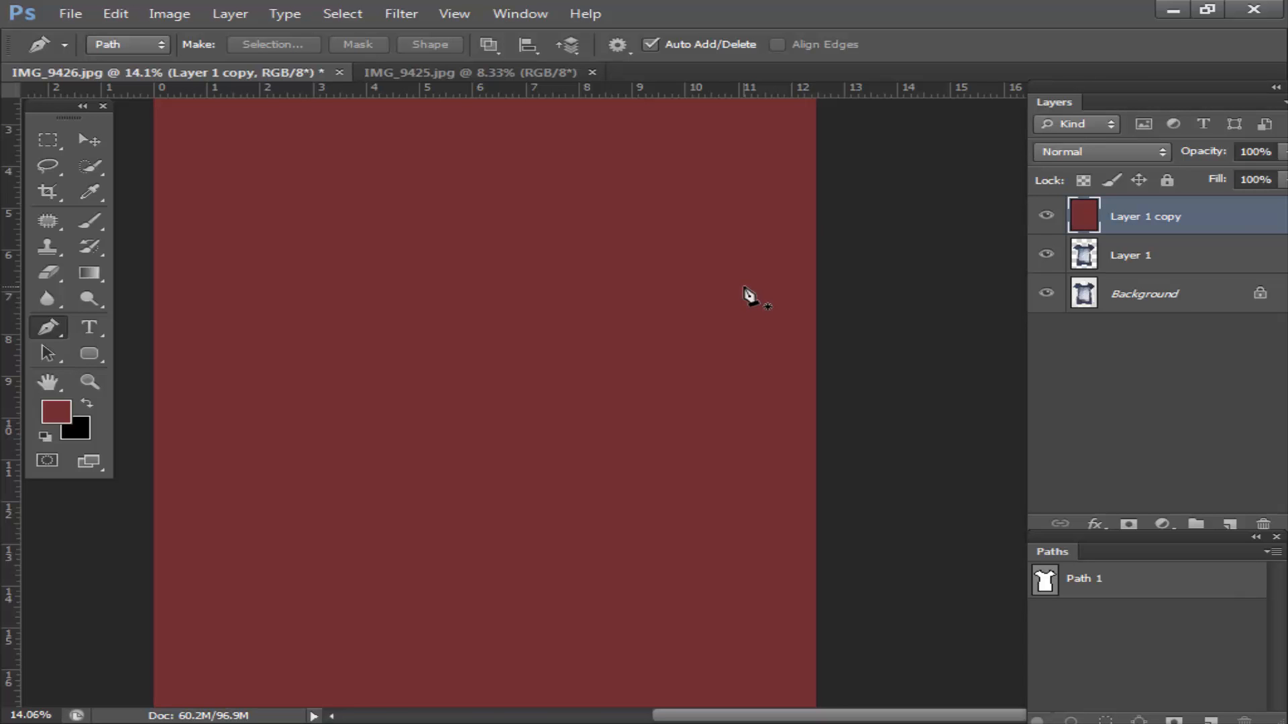
{"action": "left_click", "coordinate": [56, 412]}
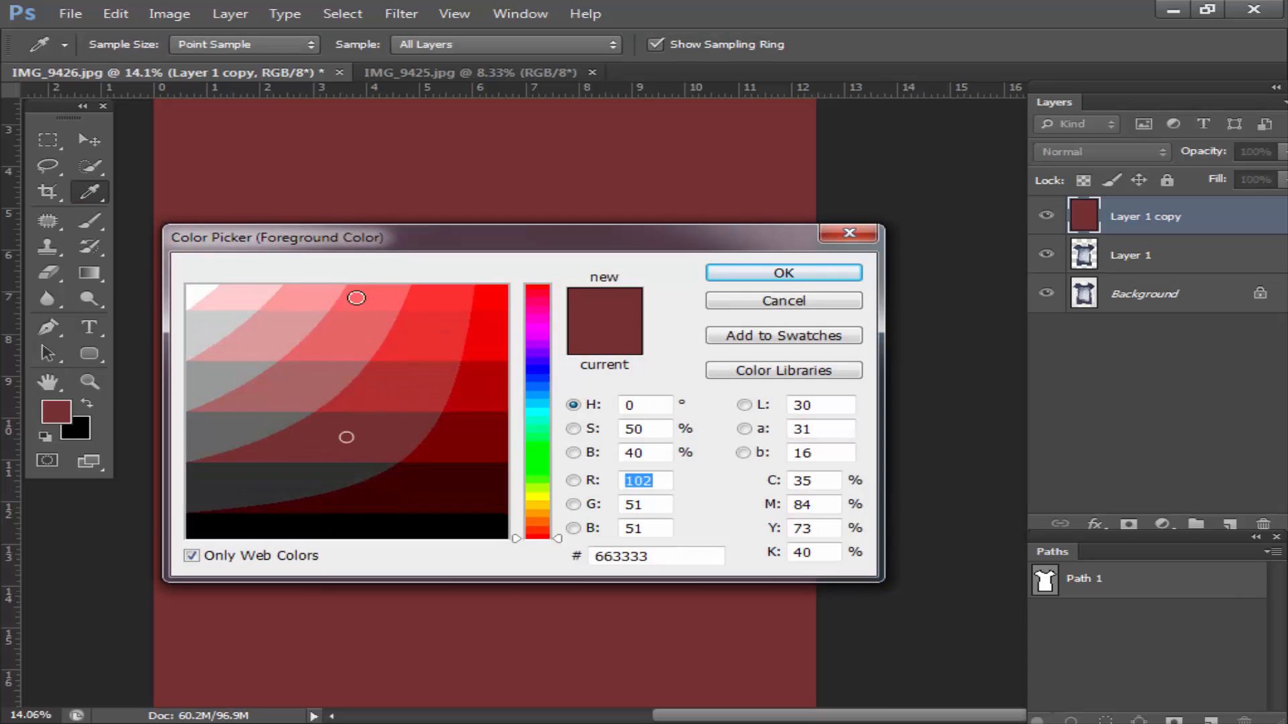
{"action": "left_click", "coordinate": [754, 303]}
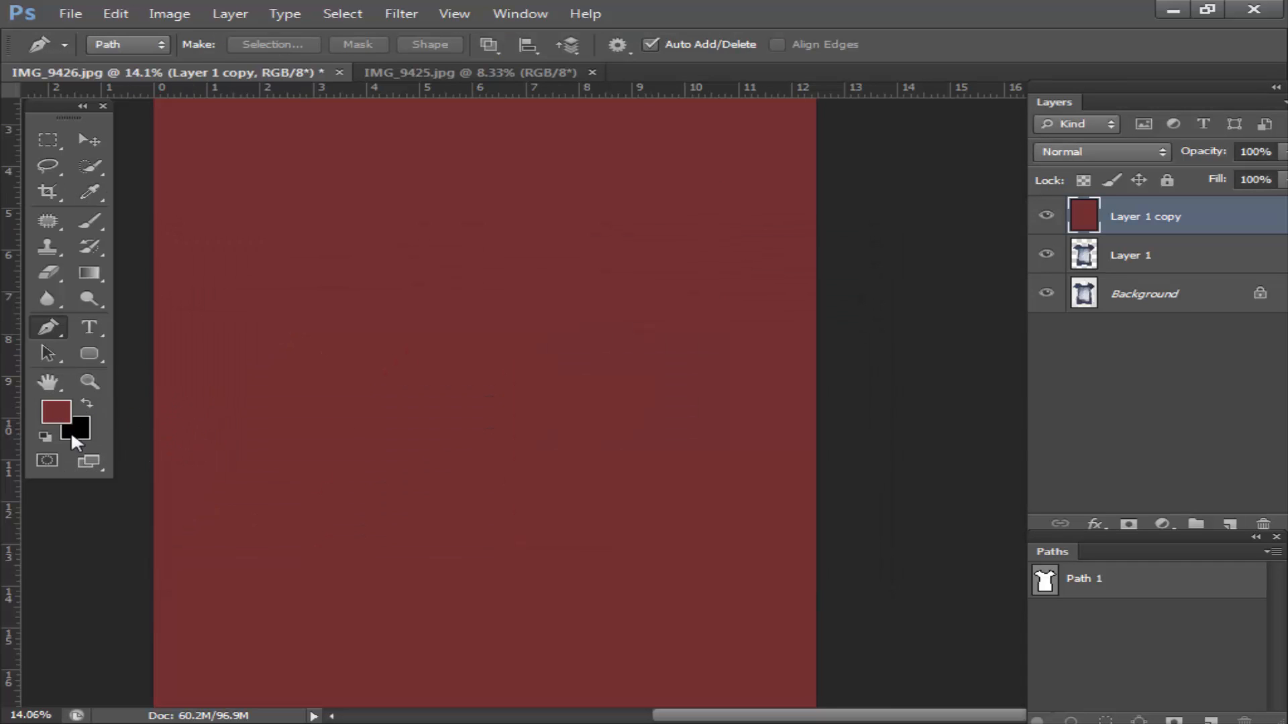
Step: Restore the default black and white colours, refill Layer 1 copy with white and place it beneath Layer 1
{"action": "key", "text": "d"}
{"action": "key", "text": "ctrl+BackSpace"}
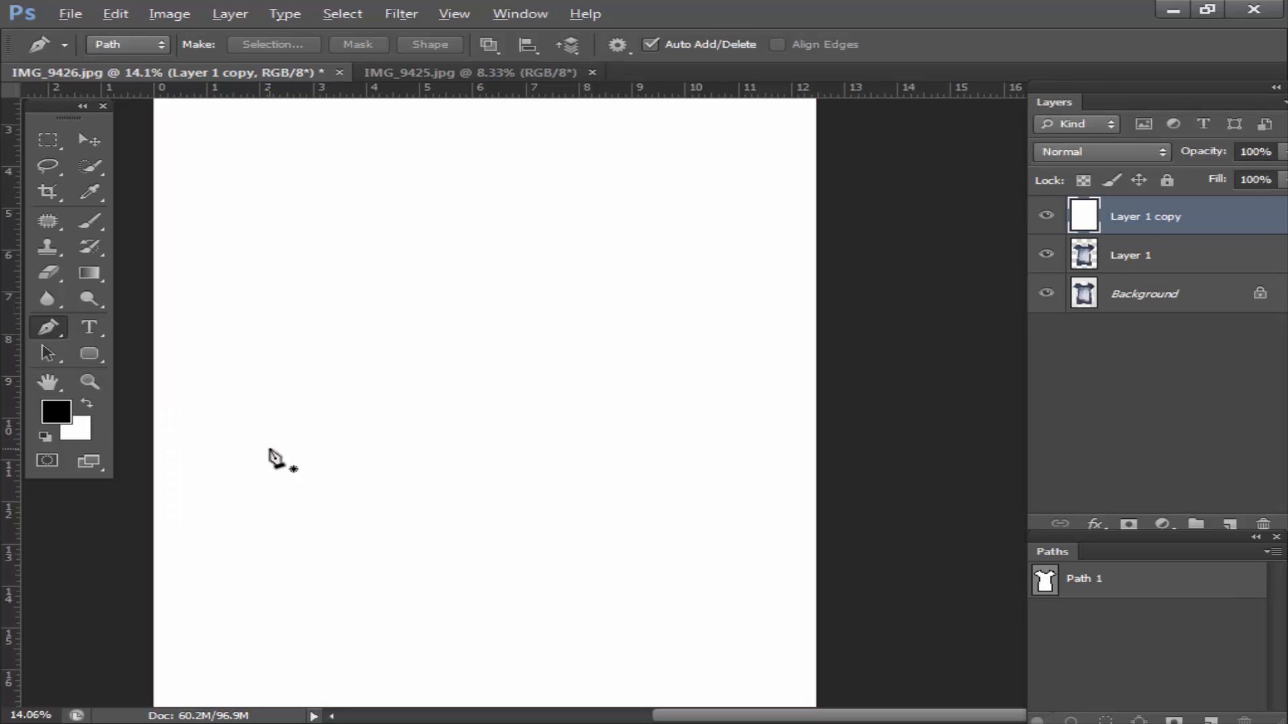
{"action": "key", "text": "alt+BackSpace"}
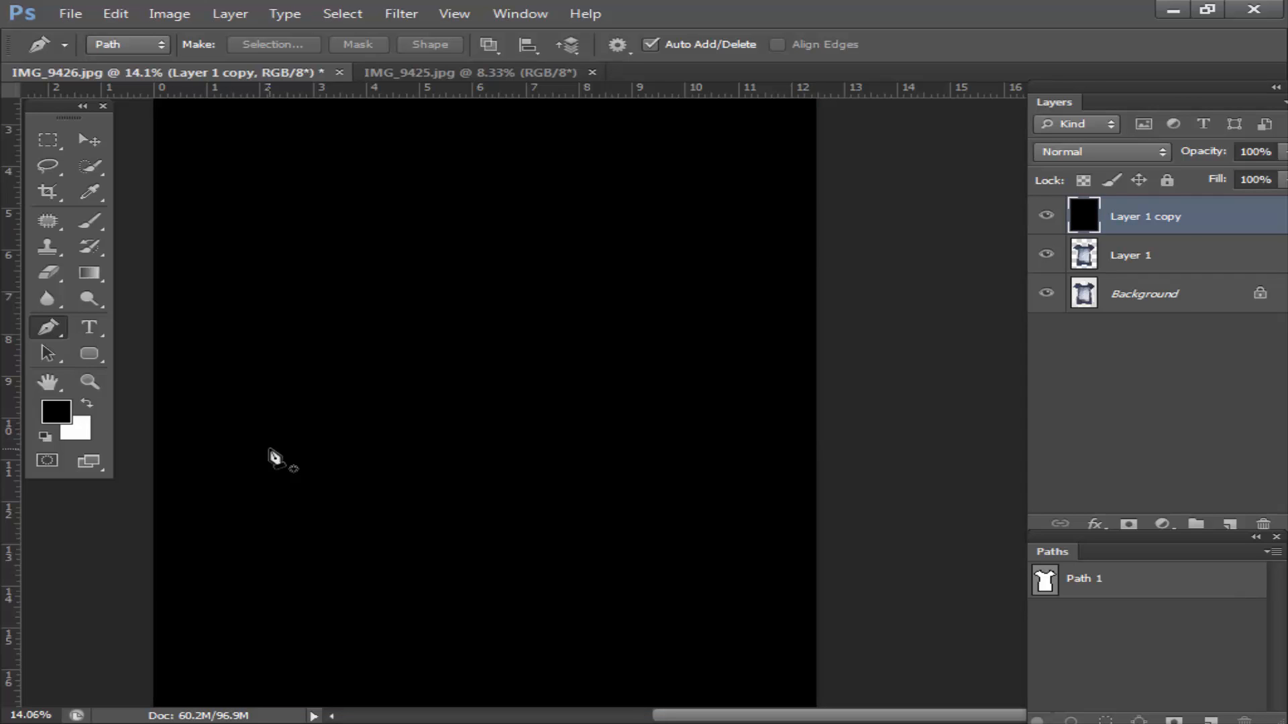
{"action": "key", "text": "ctrl+BackSpace"}
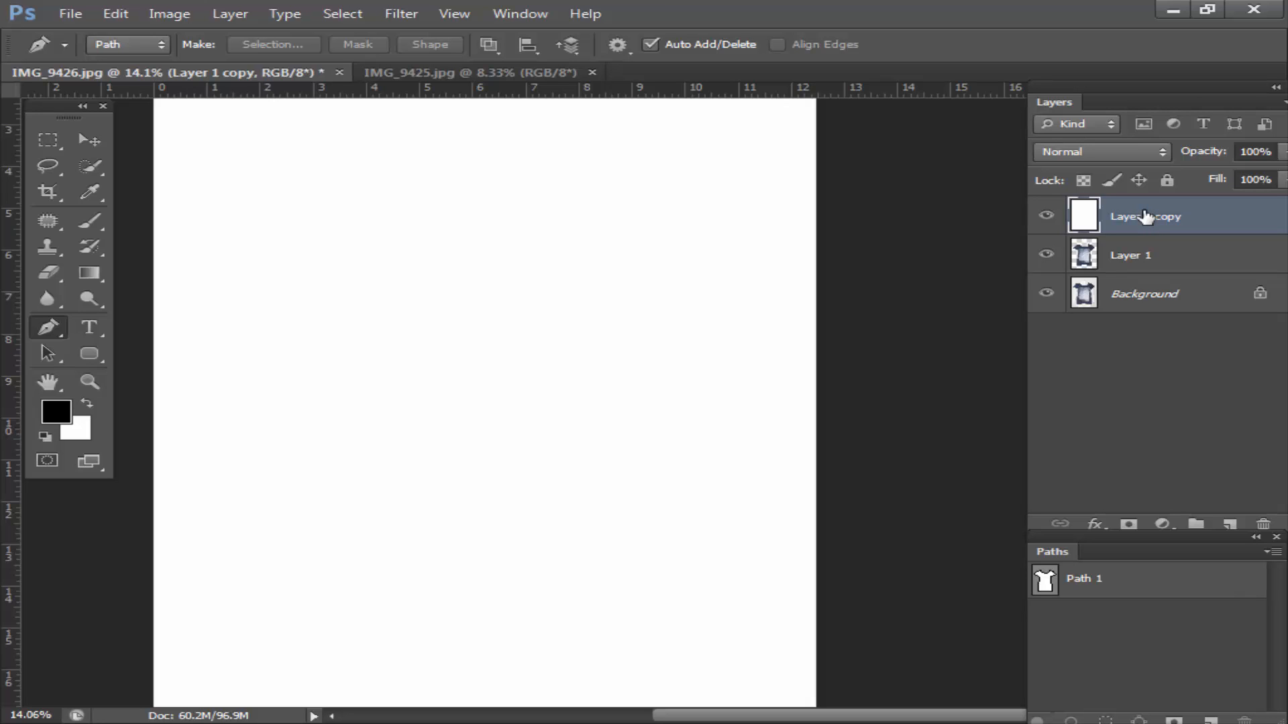
{"action": "left_click_drag", "start_coordinate": [1145, 216], "coordinate": [1131, 260]}
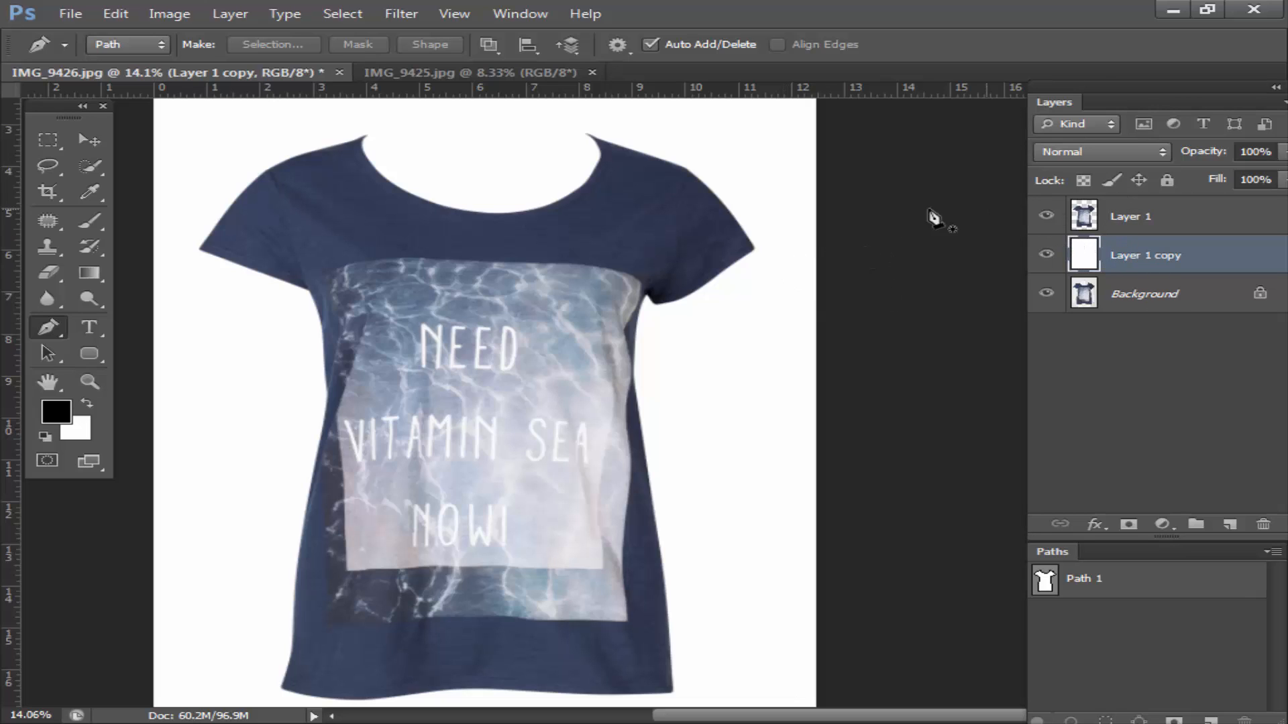
Step: Switch to the inner collar photo IMG_9425.jpg and clear its existing rectangular selection
{"action": "left_click", "coordinate": [459, 72]}
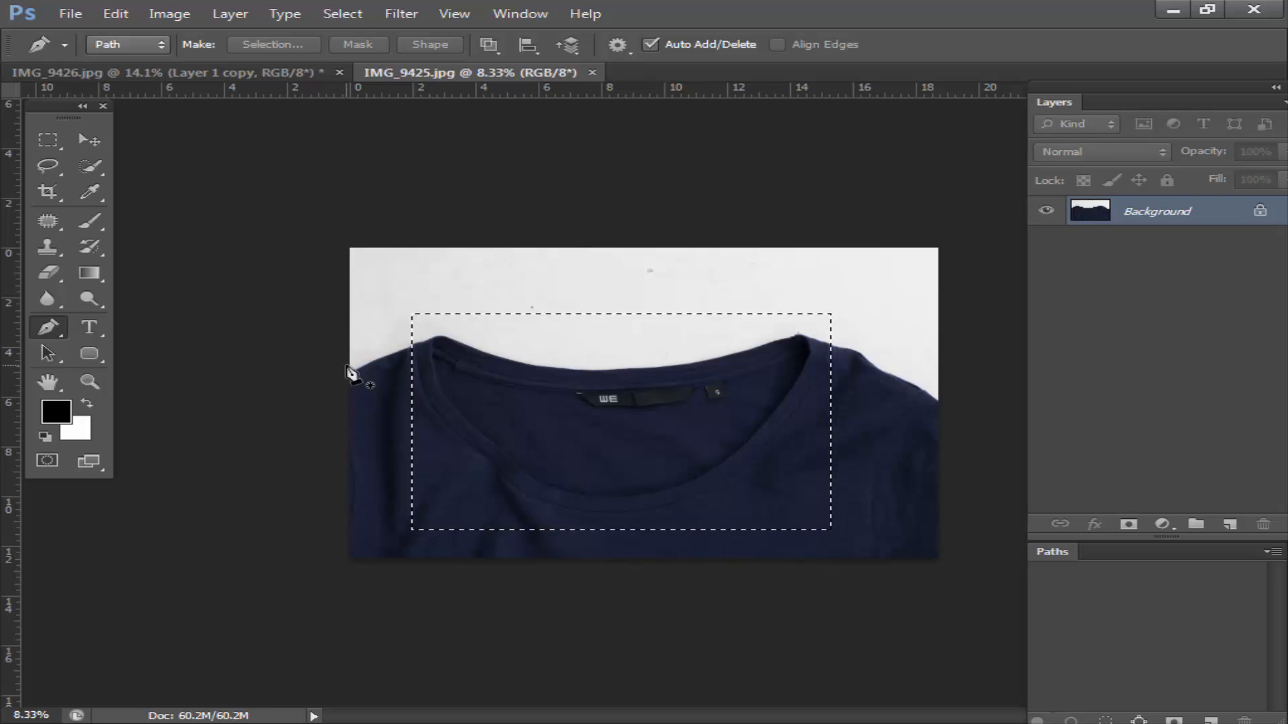
{"action": "key", "text": "m"}
{"action": "left_click", "coordinate": [376, 322]}
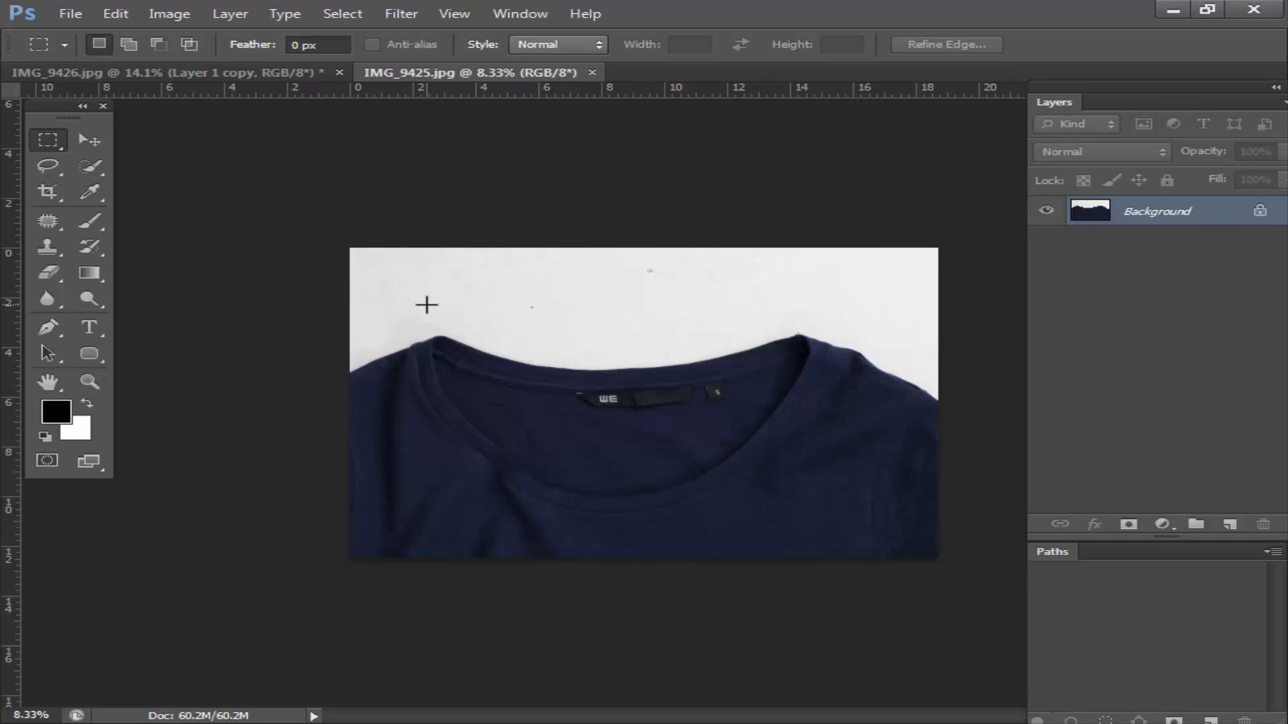
Step: Select a wide rectangle around the collar and the whole image in turn, clearing each selection
{"action": "left_click_drag", "start_coordinate": [395, 304], "coordinate": [862, 540]}
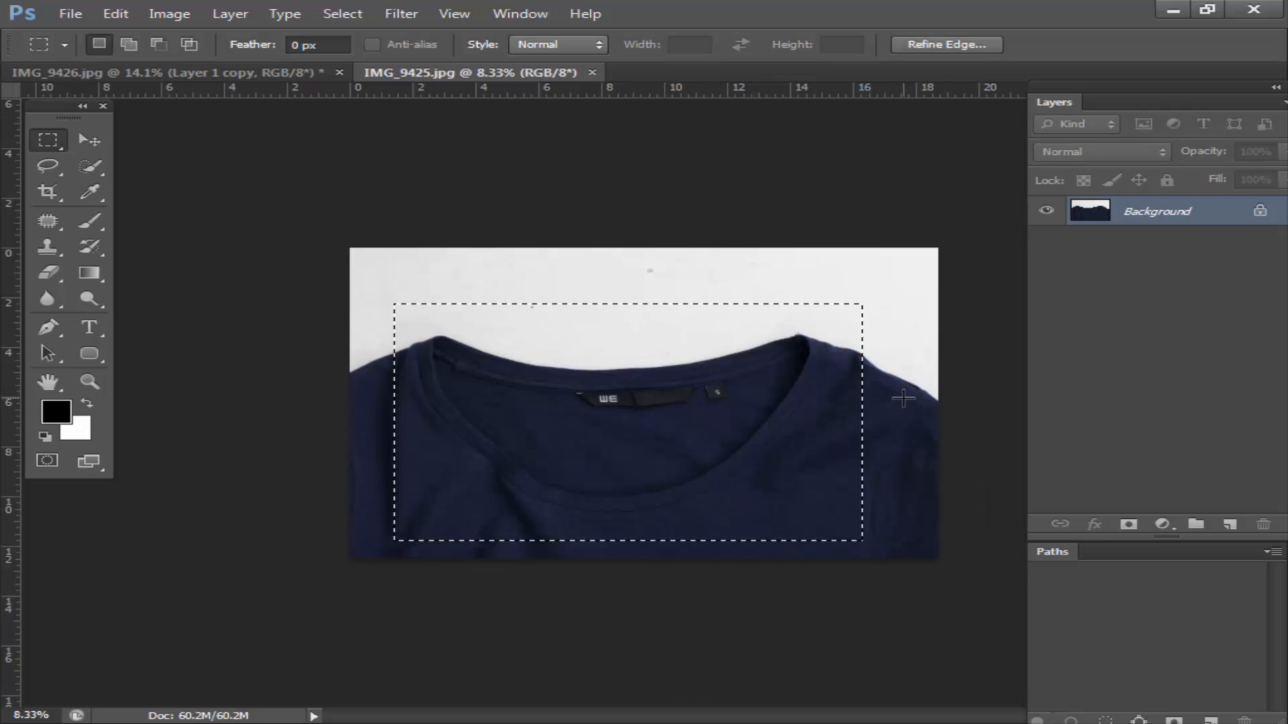
{"action": "left_click", "coordinate": [448, 259]}
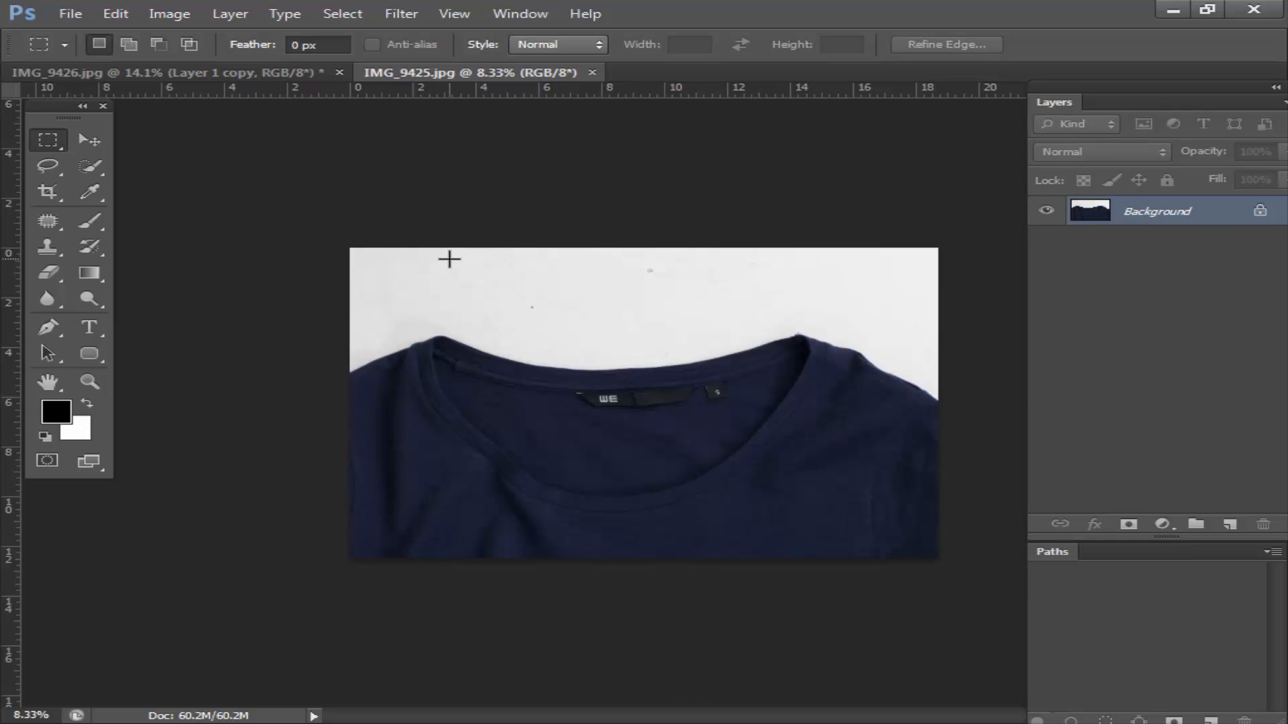
{"action": "key", "text": "ctrl+a"}
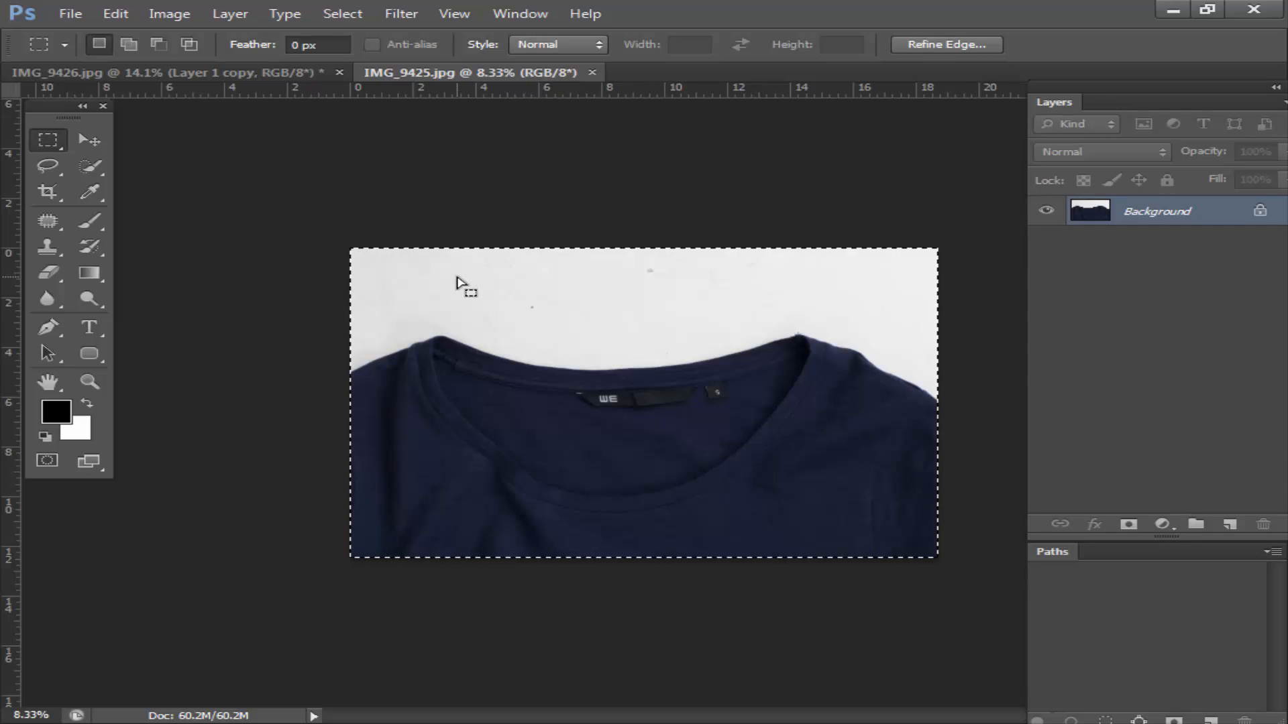
{"action": "left_click", "coordinate": [609, 440]}
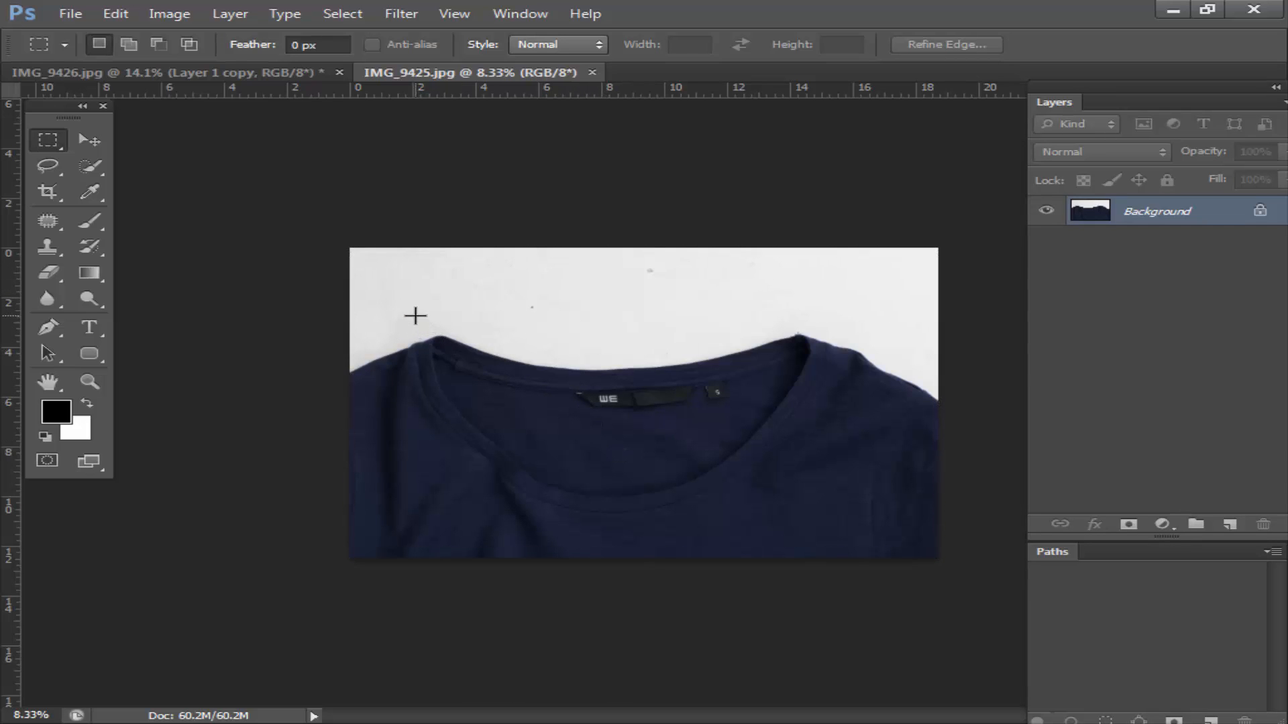
Step: Copy a rectangular area around the inner collar and paste it into IMG_9426.jpg between the shirt and the white layer
{"action": "left_click_drag", "start_coordinate": [416, 316], "coordinate": [820, 538]}
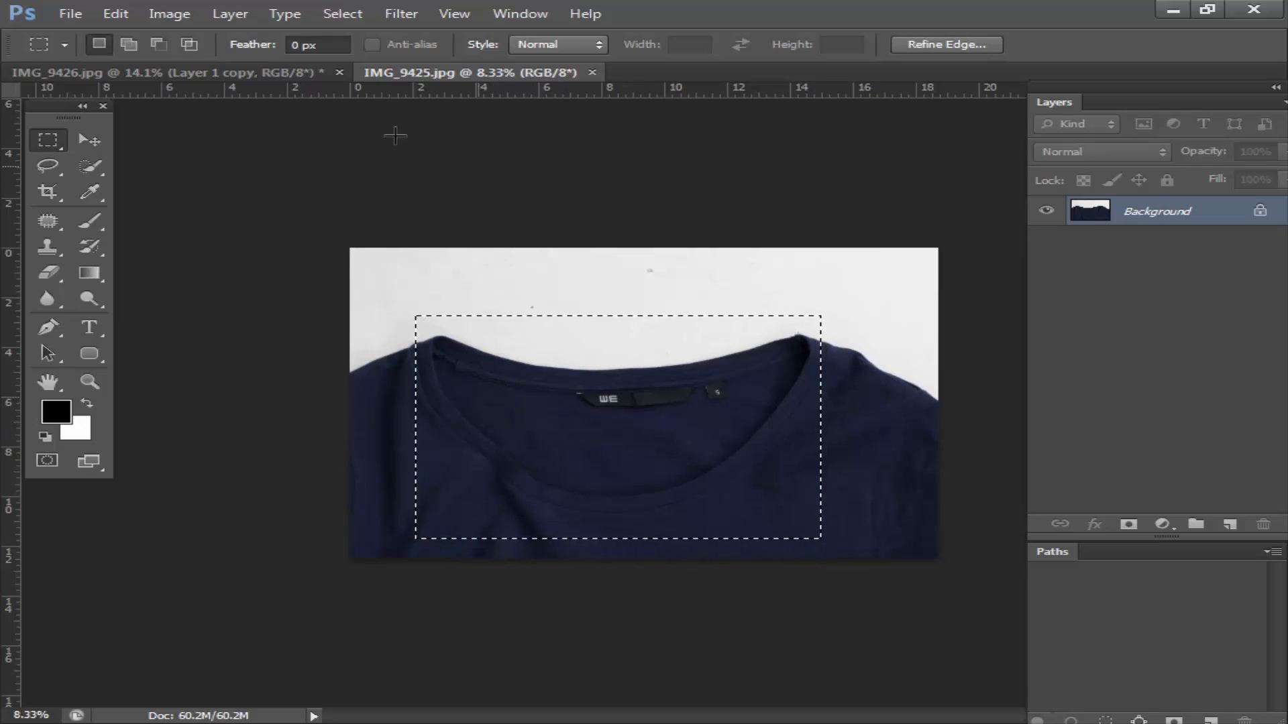
{"action": "left_click", "coordinate": [232, 74]}
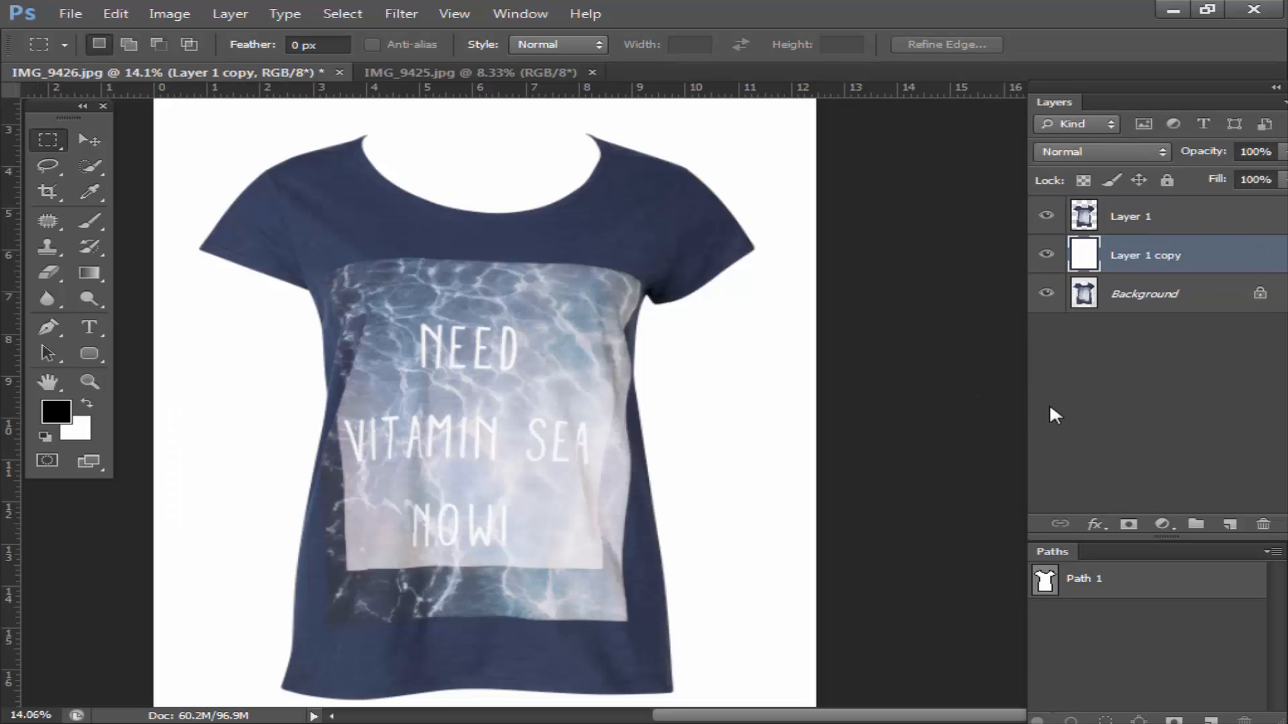
{"action": "key", "text": "ctrl+v"}
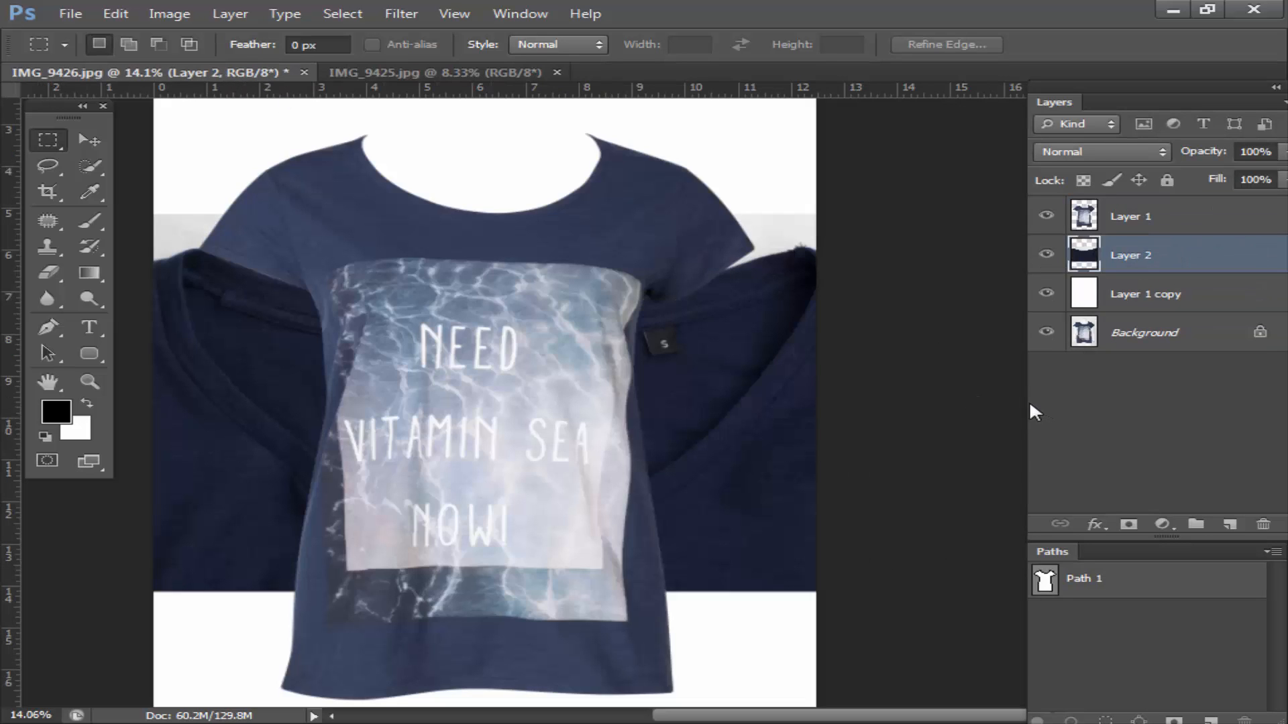
Step: Try to move the pasted collar behind the shirt's neckline and scale it to 48.43% width and 91.19% height
{"action": "scroll", "coordinate": [710, 434], "scroll_direction": "down", "scroll_amount": 3}
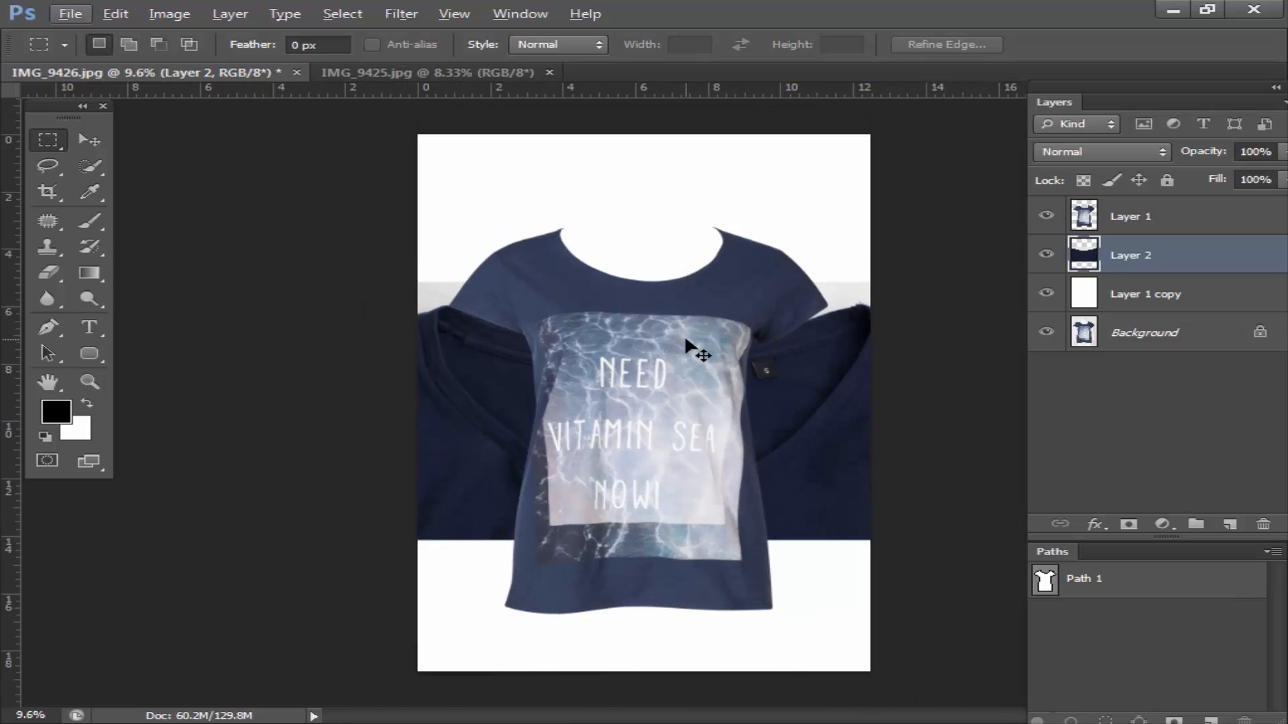
{"action": "key", "text": "ctrl+t"}
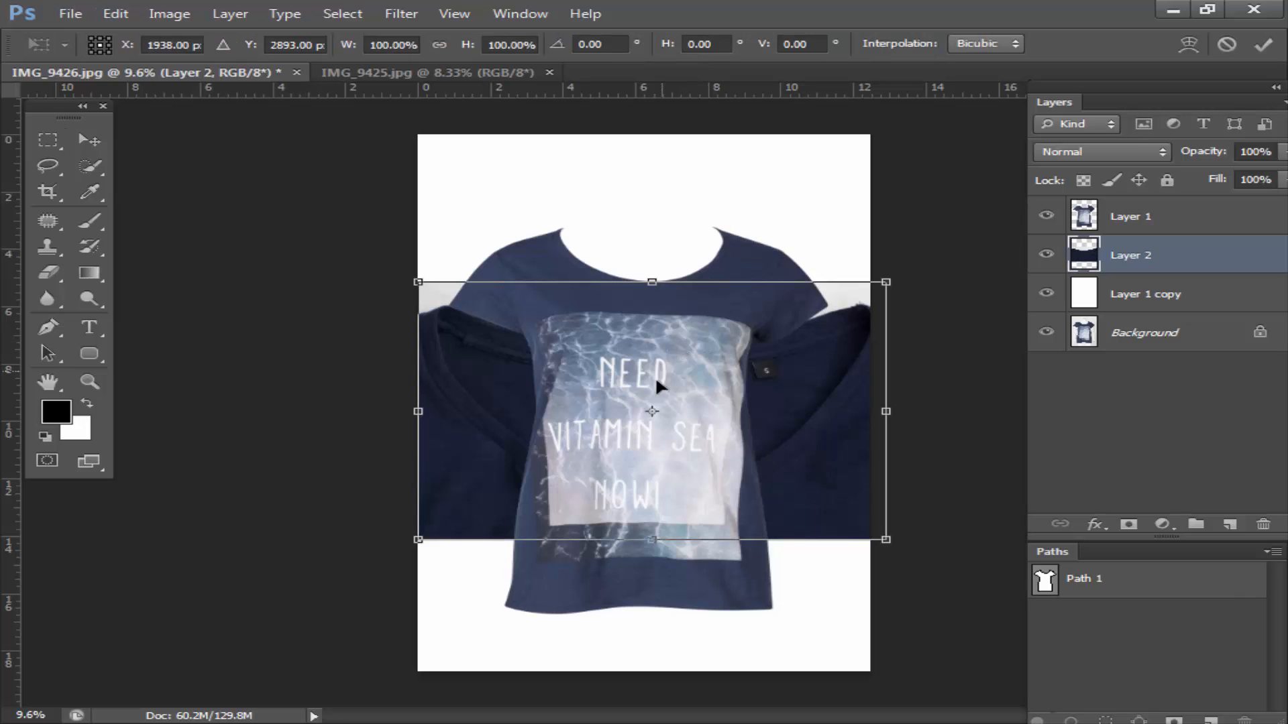
{"action": "left_click_drag", "start_coordinate": [684, 345], "coordinate": [754, 259]}
{"action": "scroll", "coordinate": [627, 268], "scroll_direction": "up", "scroll_amount": 3}
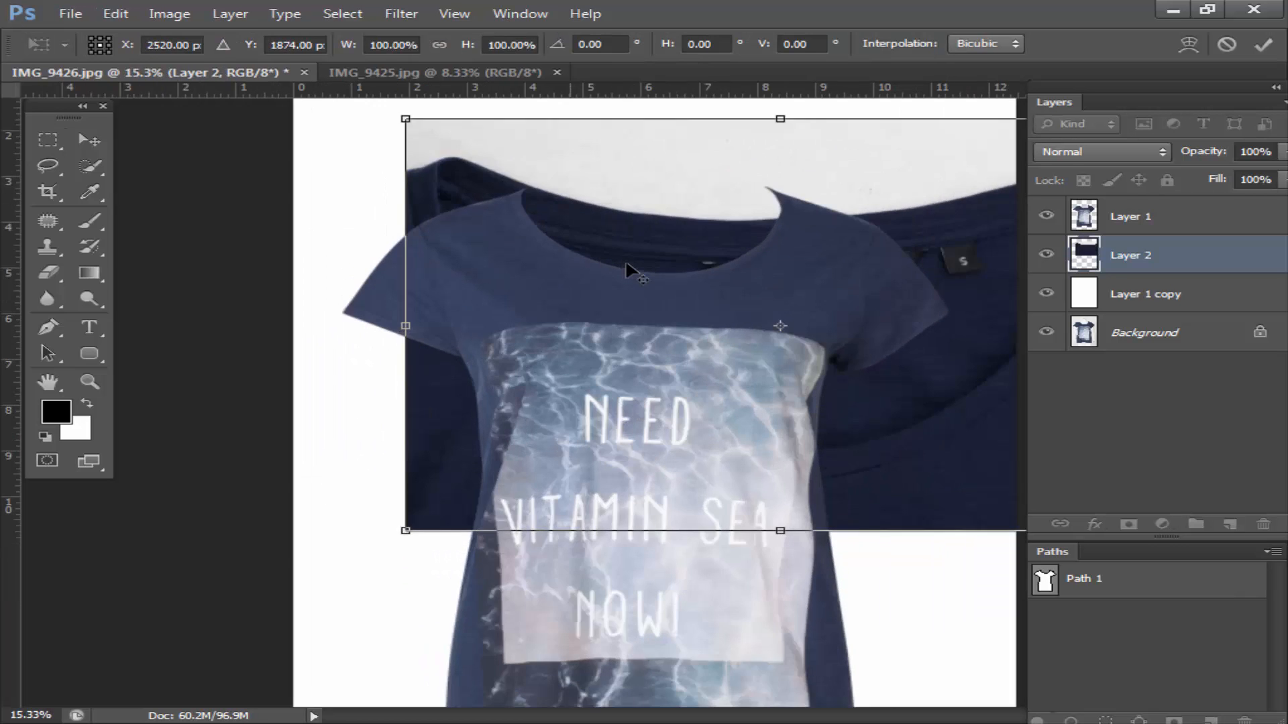
{"action": "scroll", "coordinate": [628, 272], "scroll_direction": "up", "scroll_amount": 2}
{"action": "left_click_drag", "start_coordinate": [582, 252], "coordinate": [658, 299]}
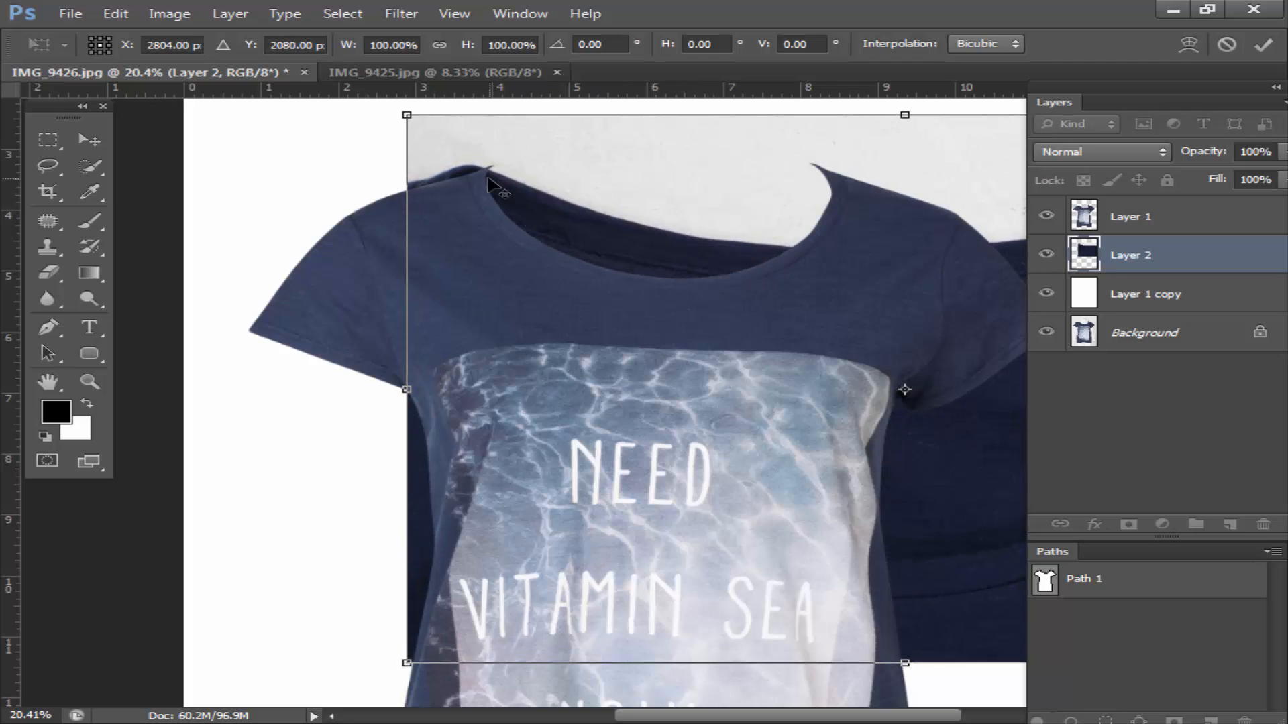
{"action": "scroll", "coordinate": [490, 195], "scroll_direction": "down", "scroll_amount": 4}
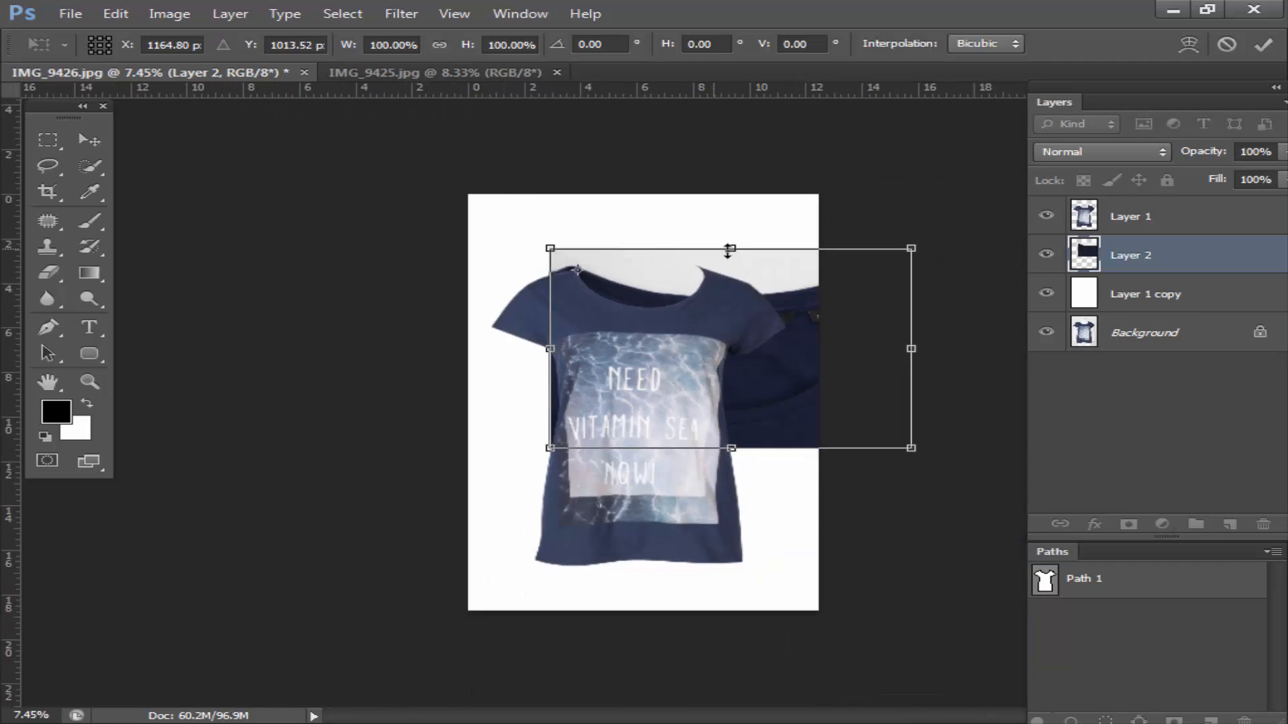
{"action": "left_click_drag", "start_coordinate": [911, 248], "coordinate": [735, 267]}
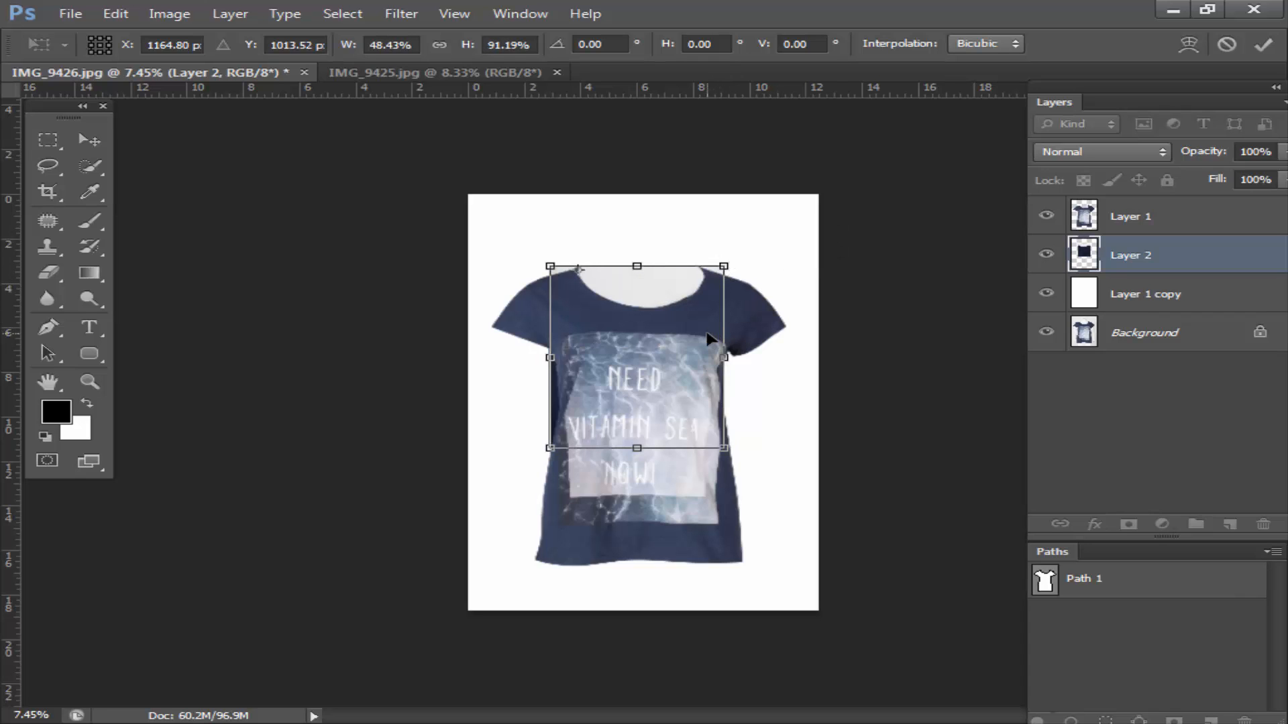
{"action": "key", "text": "Return"}
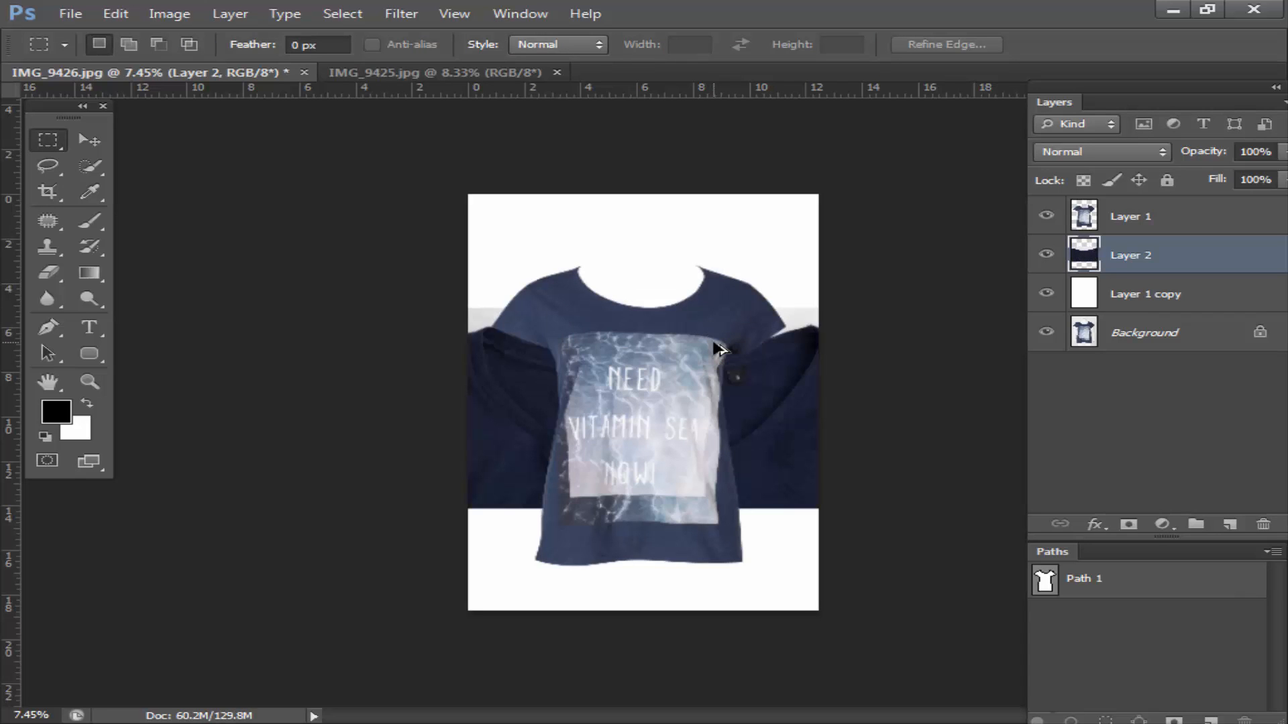
Step: Move the pasted collar so its shoulder edge meets one end of the shirt's neckline and place the transform pivot there
{"action": "key", "text": "ctrl+t"}
{"action": "left_click_drag", "start_coordinate": [629, 396], "coordinate": [698, 315]}
{"action": "scroll", "coordinate": [613, 252], "scroll_direction": "up", "scroll_amount": 6}
{"action": "left_click_drag", "start_coordinate": [596, 250], "coordinate": [609, 361]}
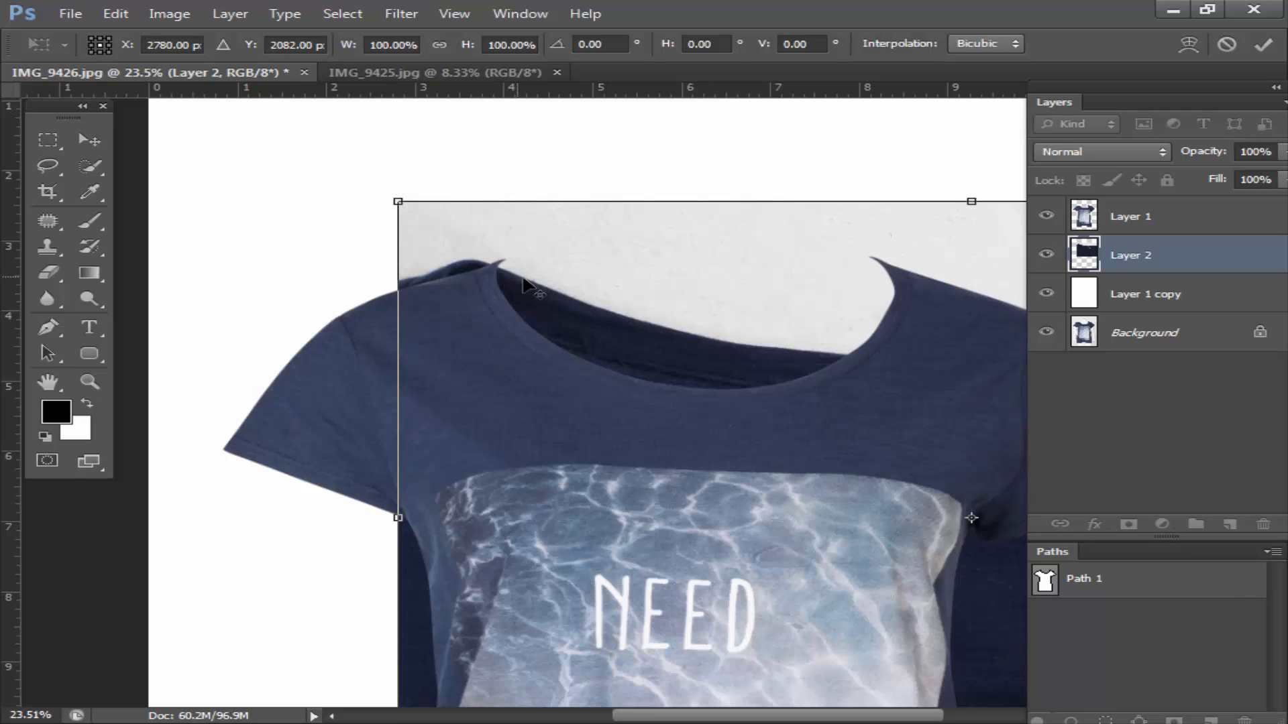
{"action": "left_click_drag", "start_coordinate": [528, 278], "coordinate": [530, 280]}
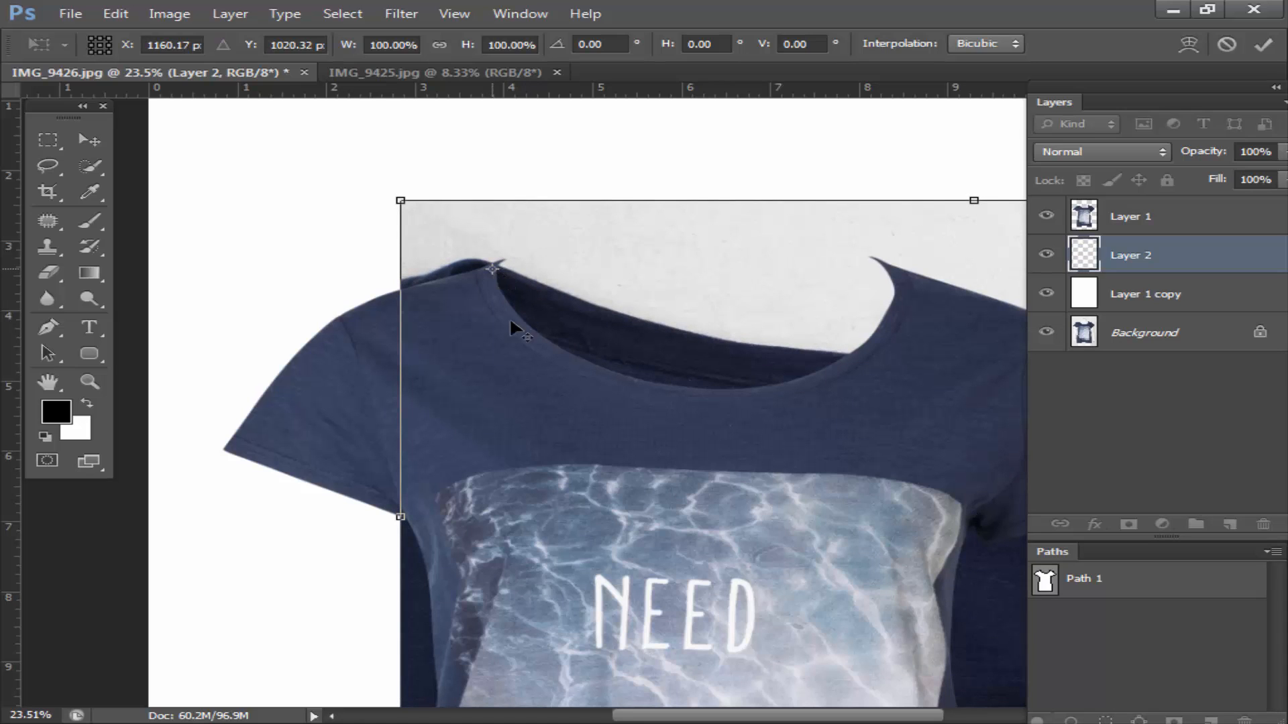
Step: Scale the collar proportionally to about 41.9% around that pivot so it spans the shirt's neckline
{"action": "scroll", "coordinate": [674, 171], "scroll_direction": "down", "scroll_amount": 4}
{"action": "scroll", "coordinate": [865, 195], "scroll_direction": "down", "scroll_amount": 2}
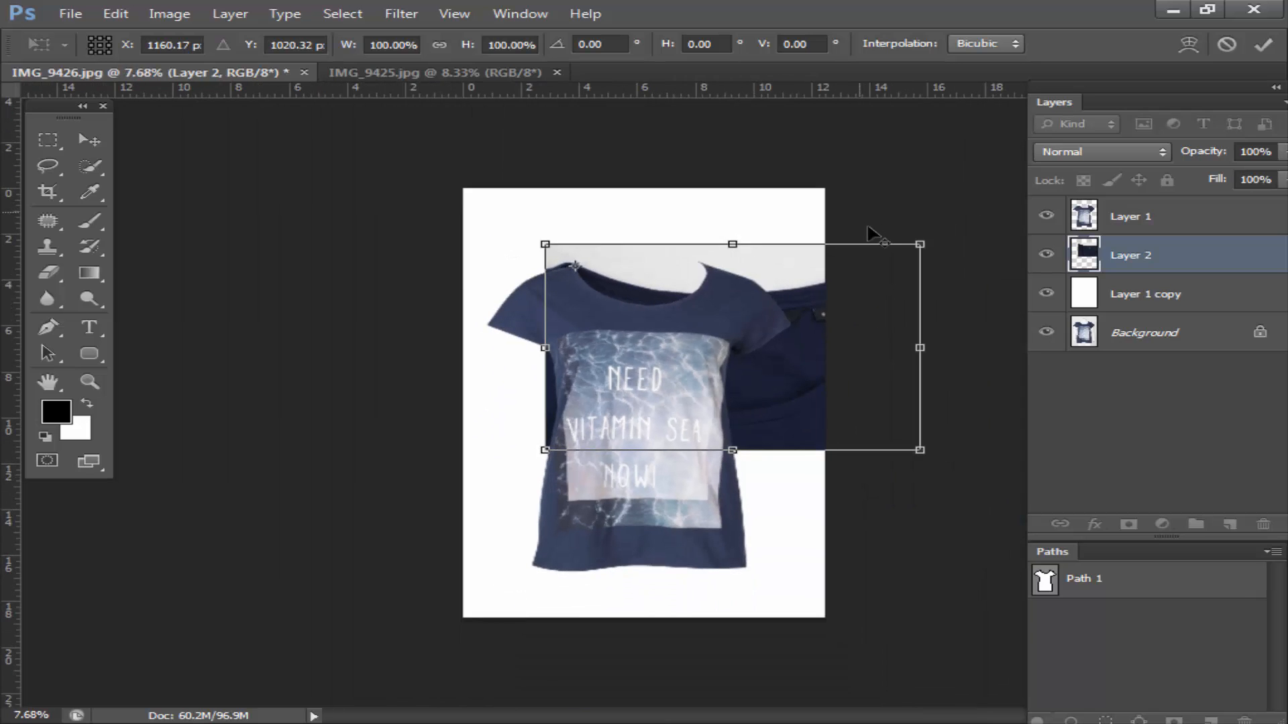
{"action": "scroll", "coordinate": [868, 231], "scroll_direction": "up", "scroll_amount": 2}
{"action": "left_click_drag", "start_coordinate": [1008, 194], "coordinate": [744, 228]}
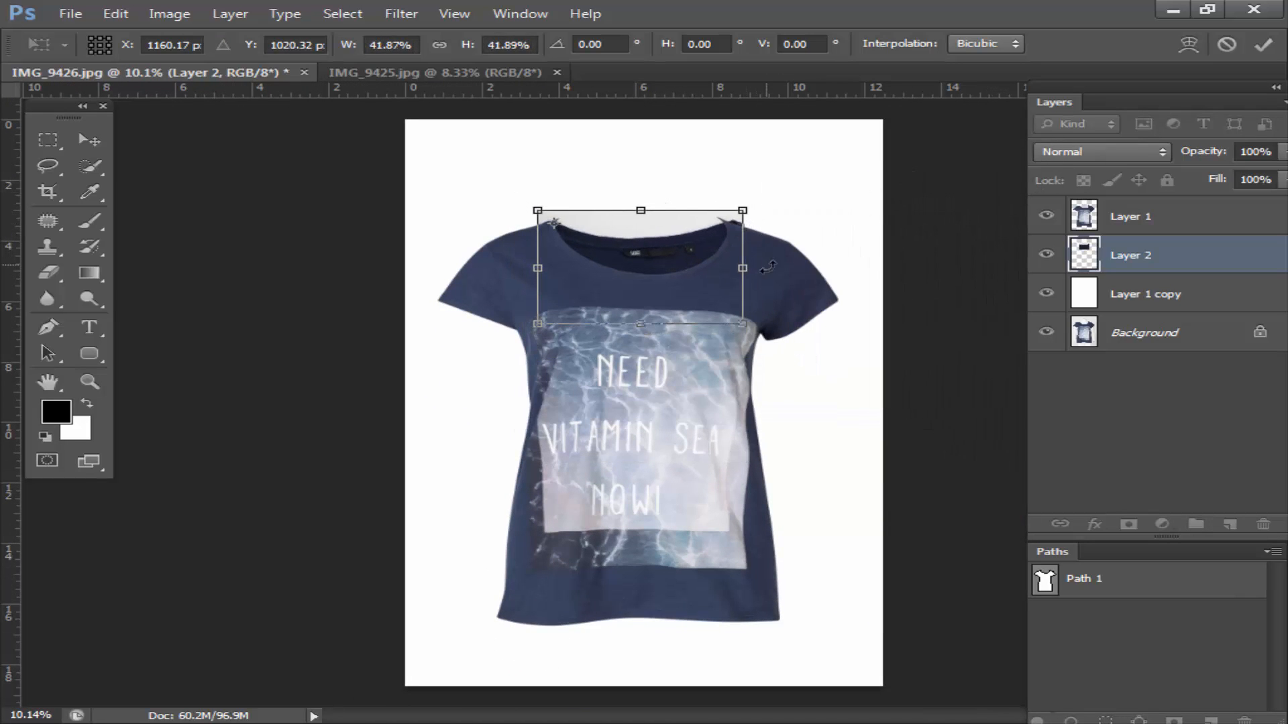
Step: Rotate the collar to -1.28° to line it up with the opposite shoulder and apply the transform
{"action": "scroll", "coordinate": [777, 207], "scroll_direction": "up", "scroll_amount": 6}
{"action": "left_click_drag", "start_coordinate": [768, 312], "coordinate": [874, 300]}
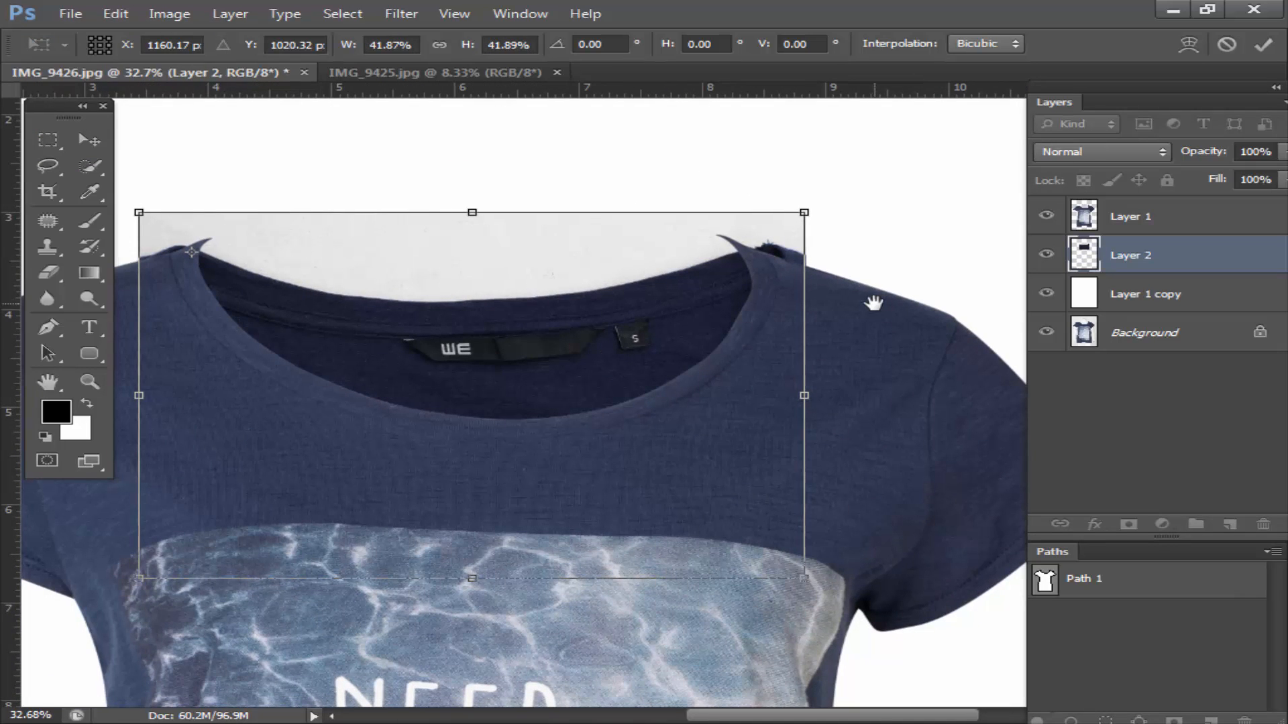
{"action": "mouse_move", "coordinate": [888, 187]}
{"action": "left_mouse_down"}
{"action": "mouse_move", "coordinate": [880, 166]}
{"action": "mouse_move", "coordinate": [874, 175]}
{"action": "left_mouse_up"}
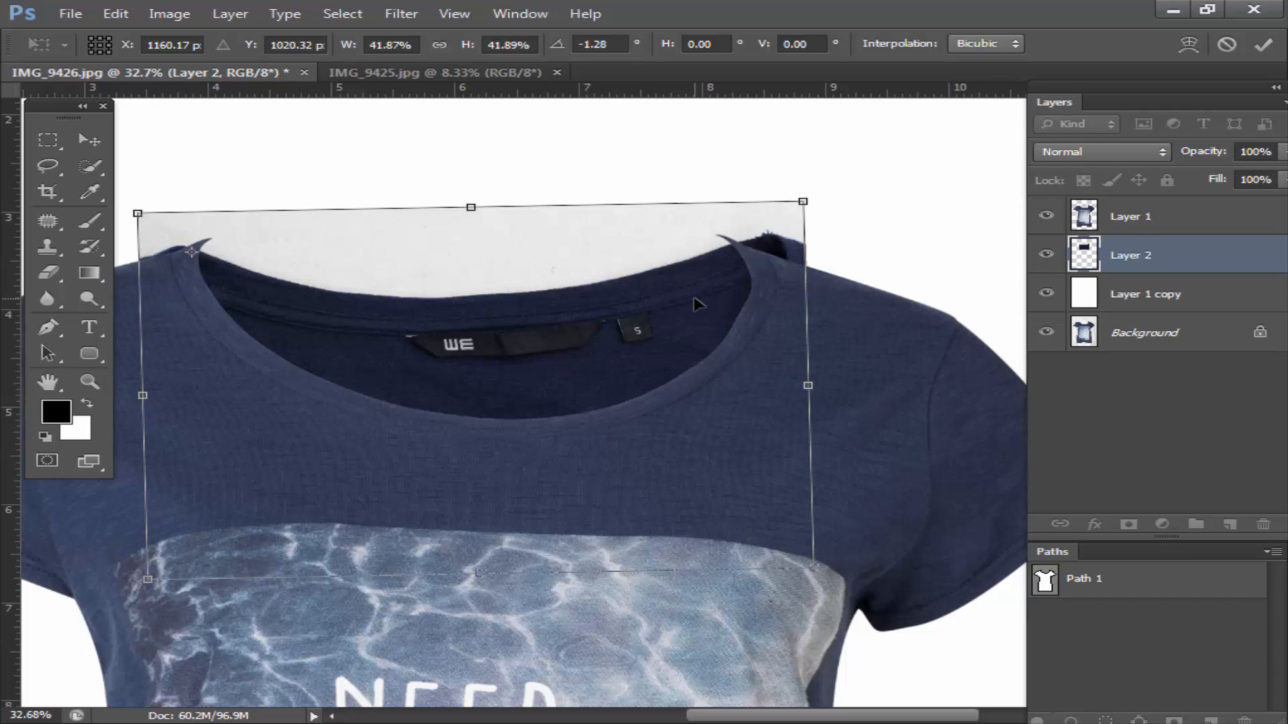
{"action": "key", "text": "Return"}
Step: Select a rectangle around the WE label and S size tag, copy it to a new layer and toggle that layer's visibility
{"action": "key", "text": "m"}
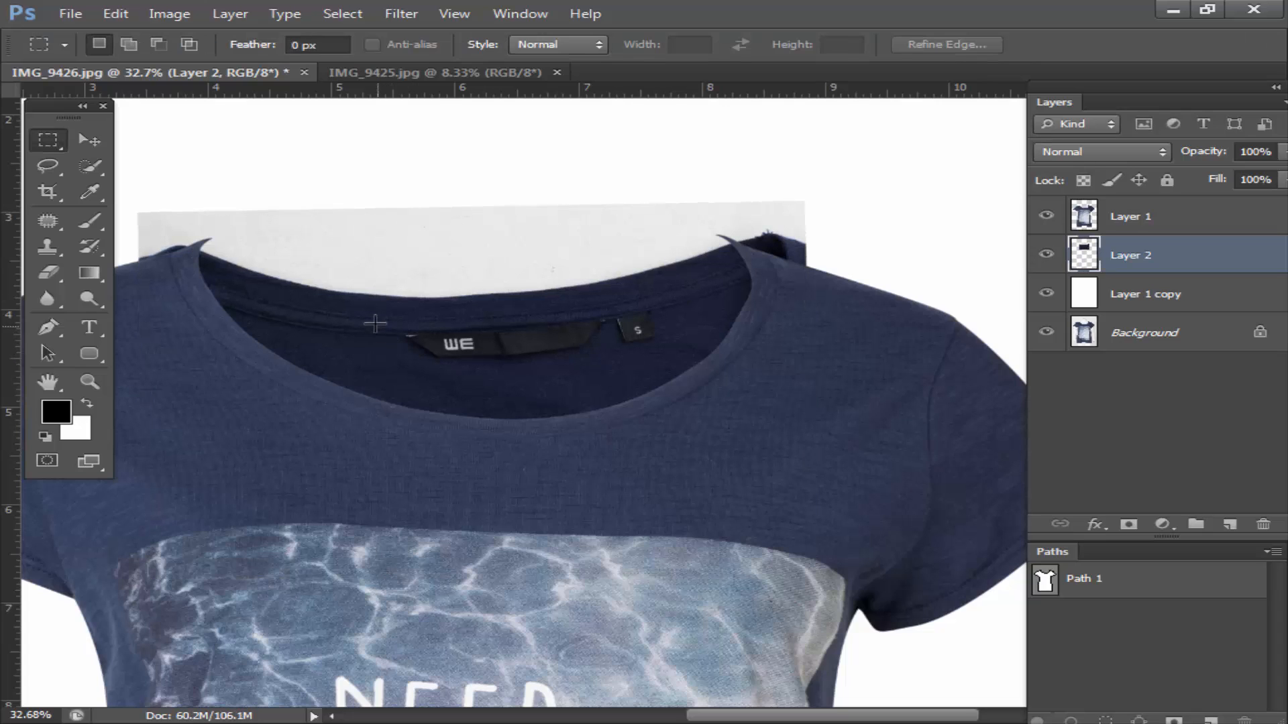
{"action": "left_click_drag", "start_coordinate": [371, 314], "coordinate": [693, 443]}
{"action": "left_click_drag", "start_coordinate": [642, 376], "coordinate": [638, 371]}
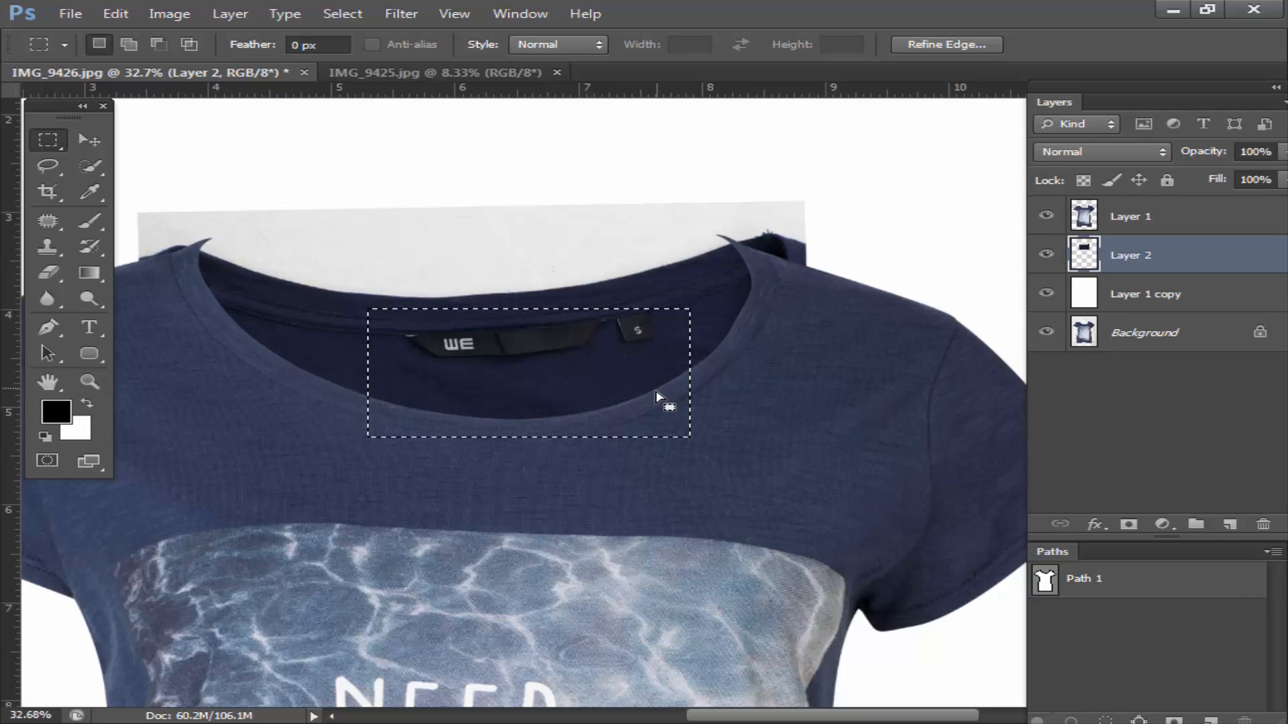
{"action": "key", "text": "ctrl+j"}
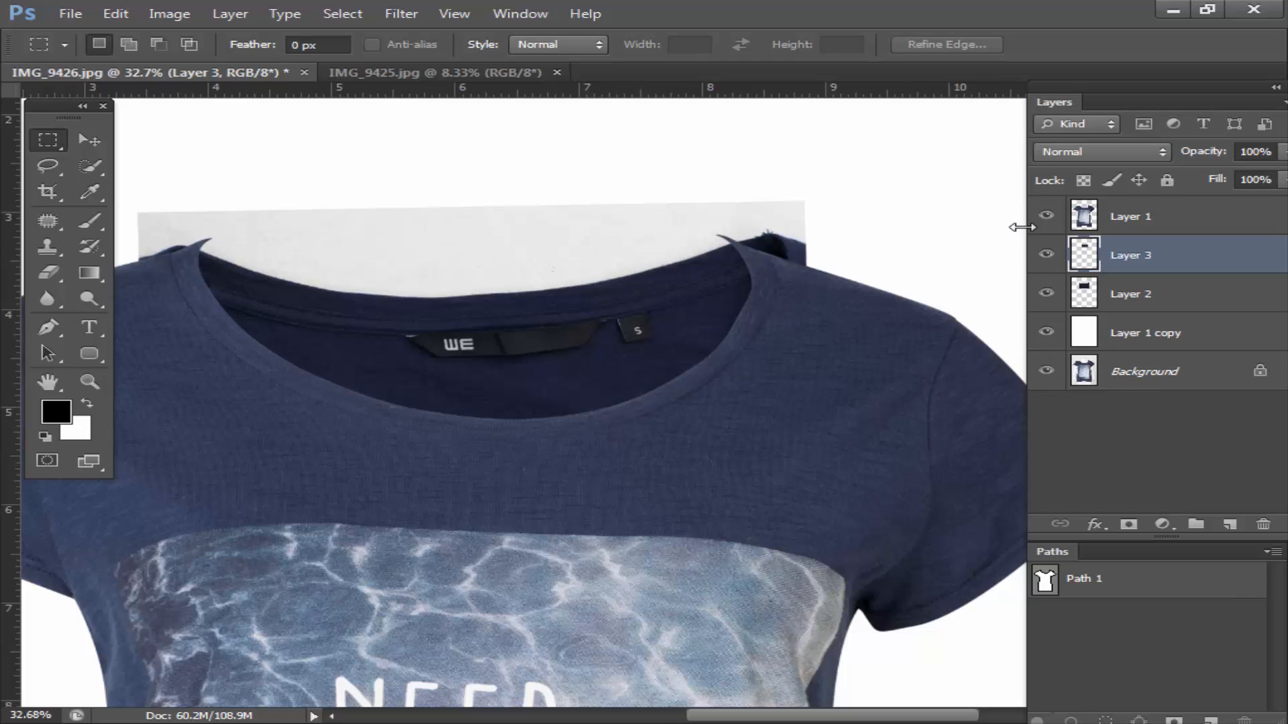
{"action": "left_click", "coordinate": [1048, 255]}
{"action": "left_click", "coordinate": [1047, 254]}
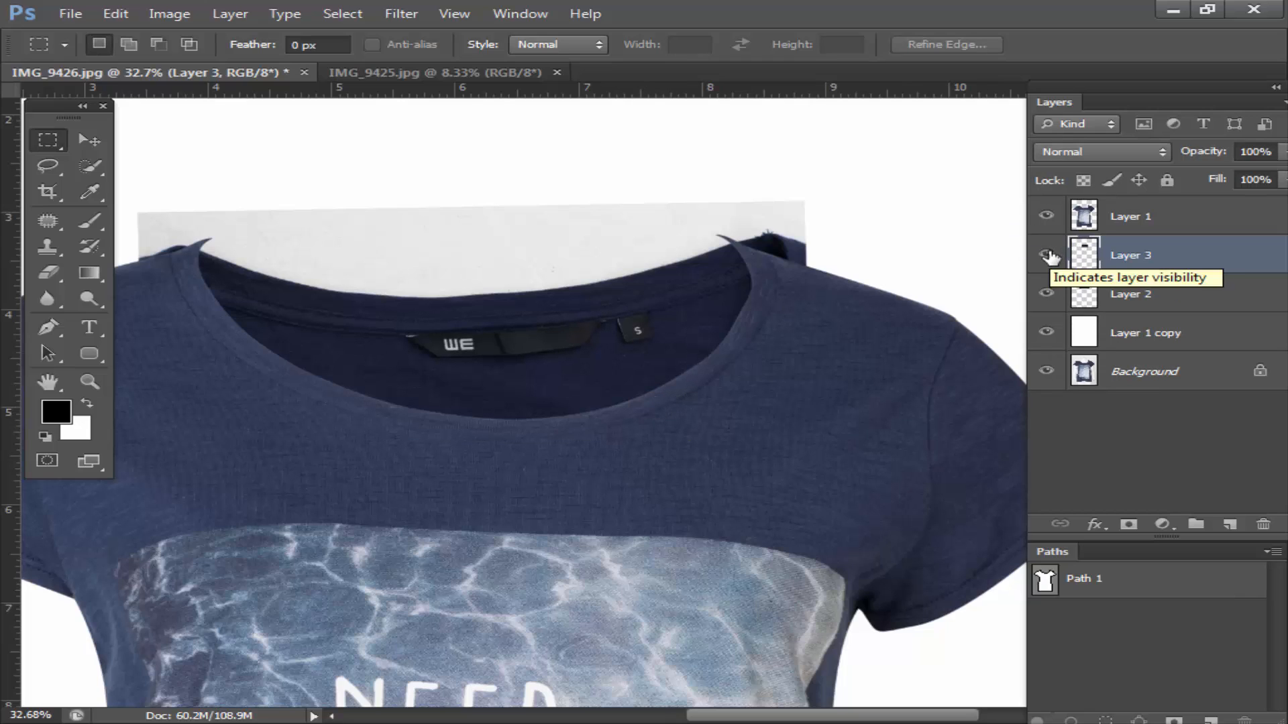
Step: Move the copied label section to X 1851.50 px, Y 1377.00 px, centring the labels in the collar
{"action": "key", "text": "ctrl+t"}
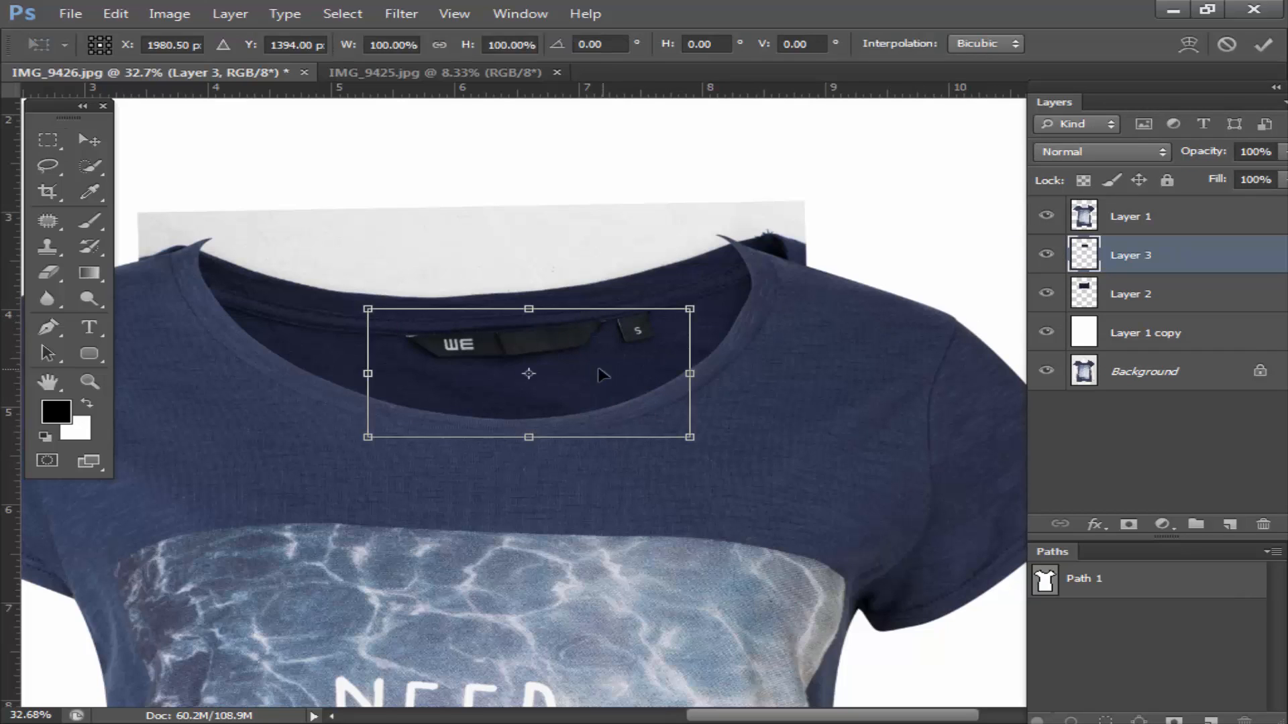
{"action": "scroll", "coordinate": [580, 366], "scroll_direction": "up", "scroll_amount": 3}
{"action": "left_click_drag", "start_coordinate": [522, 396], "coordinate": [636, 410]}
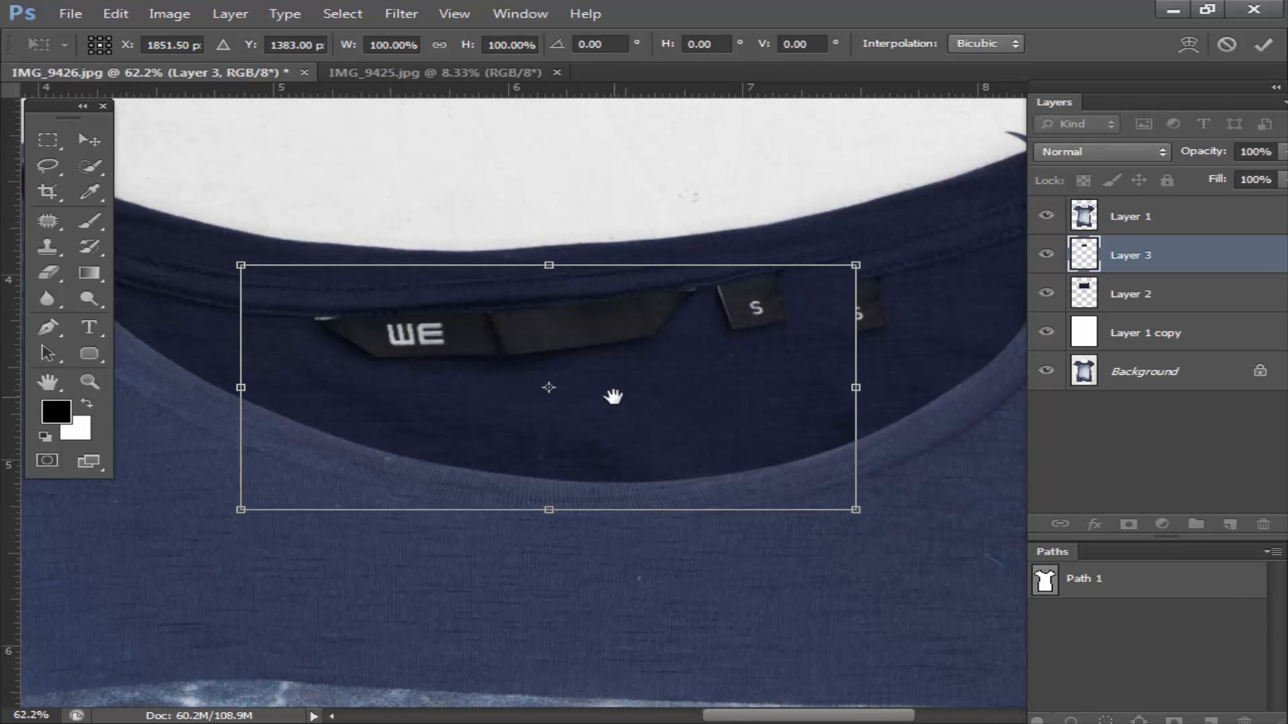
{"action": "scroll", "coordinate": [670, 389], "scroll_direction": "down", "scroll_amount": 3}
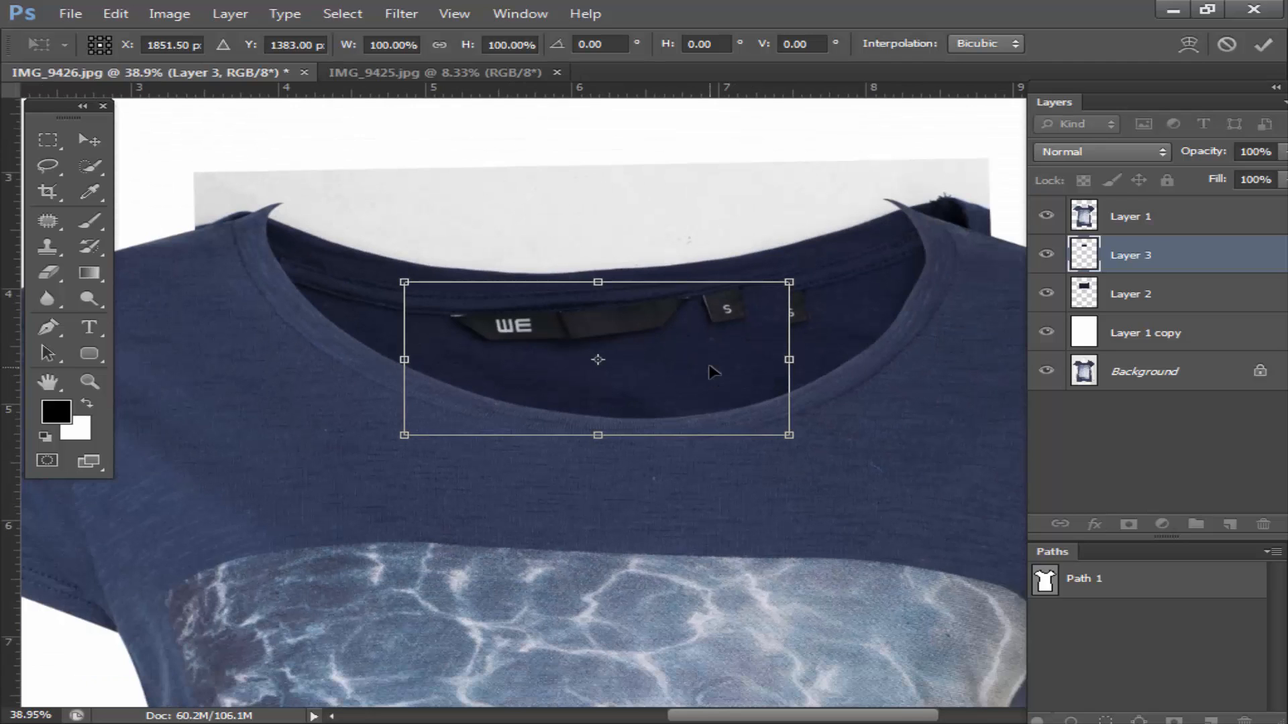
{"action": "scroll", "coordinate": [710, 368], "scroll_direction": "up", "scroll_amount": 2}
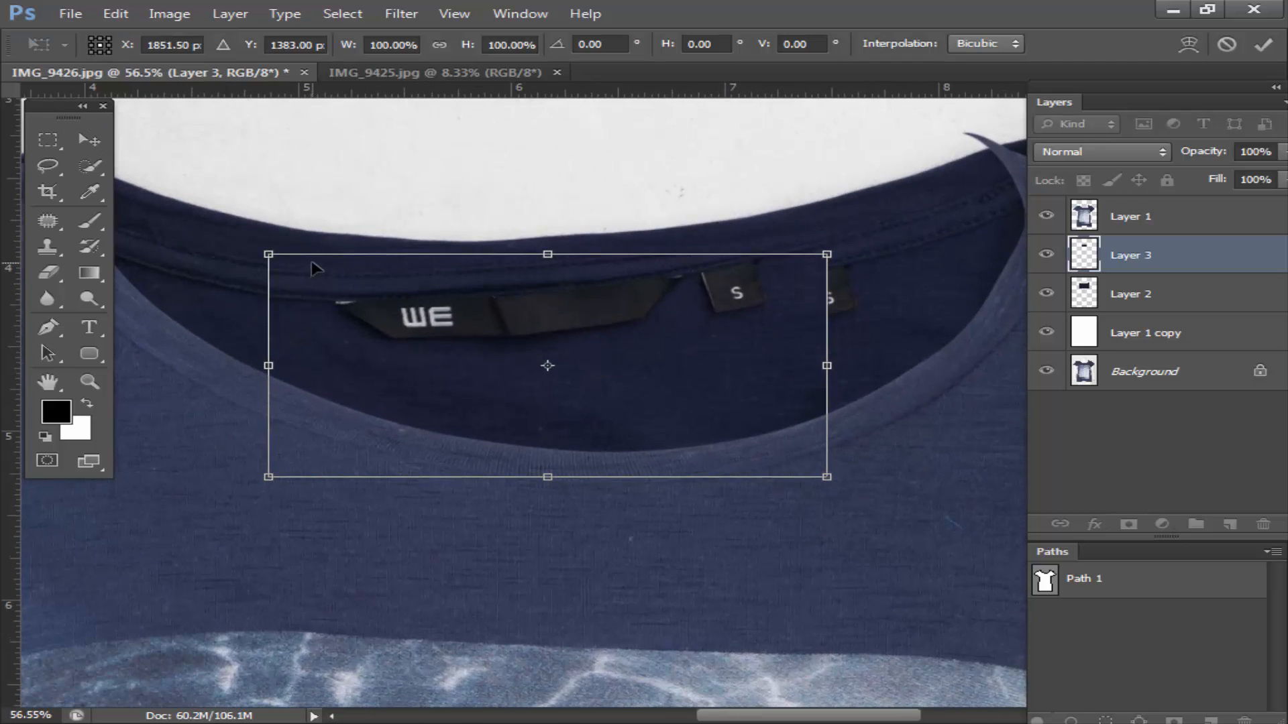
{"action": "scroll", "coordinate": [322, 282], "scroll_direction": "up", "scroll_amount": 3}
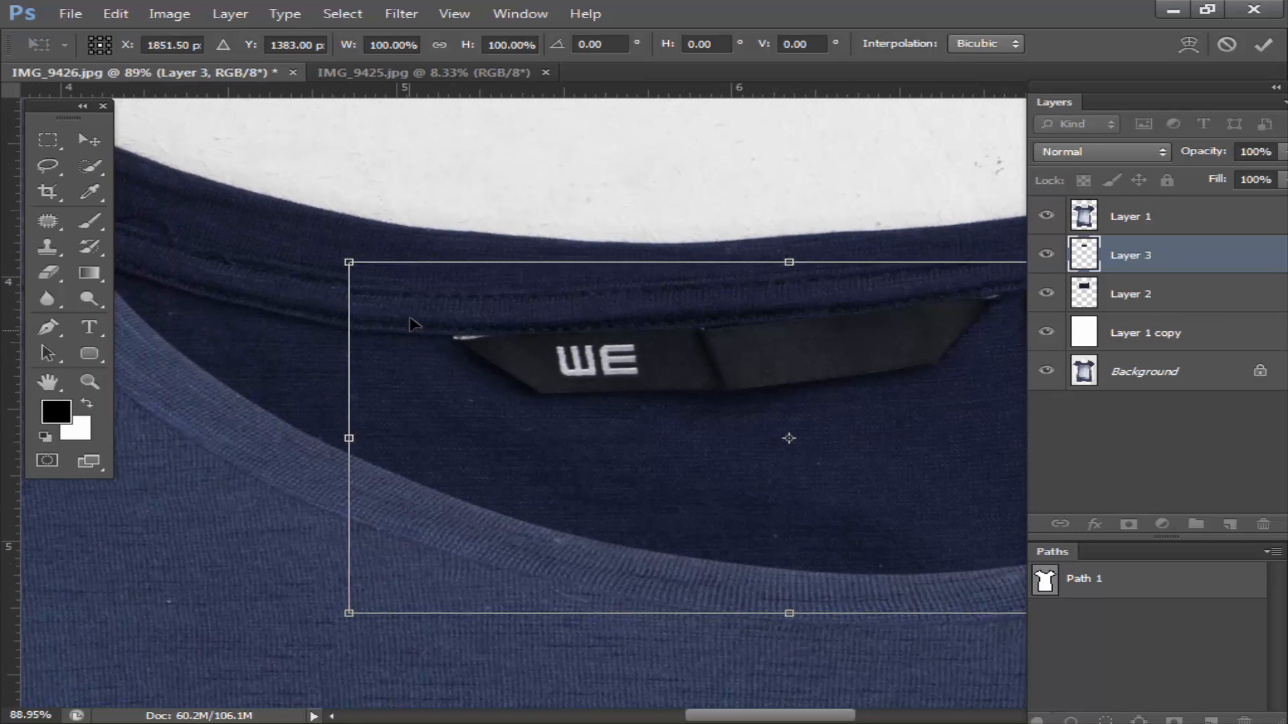
{"action": "mouse_move", "coordinate": [414, 325]}
{"action": "left_mouse_down"}
{"action": "mouse_move", "coordinate": [414, 337]}
{"action": "mouse_move", "coordinate": [409, 325]}
{"action": "left_mouse_up"}
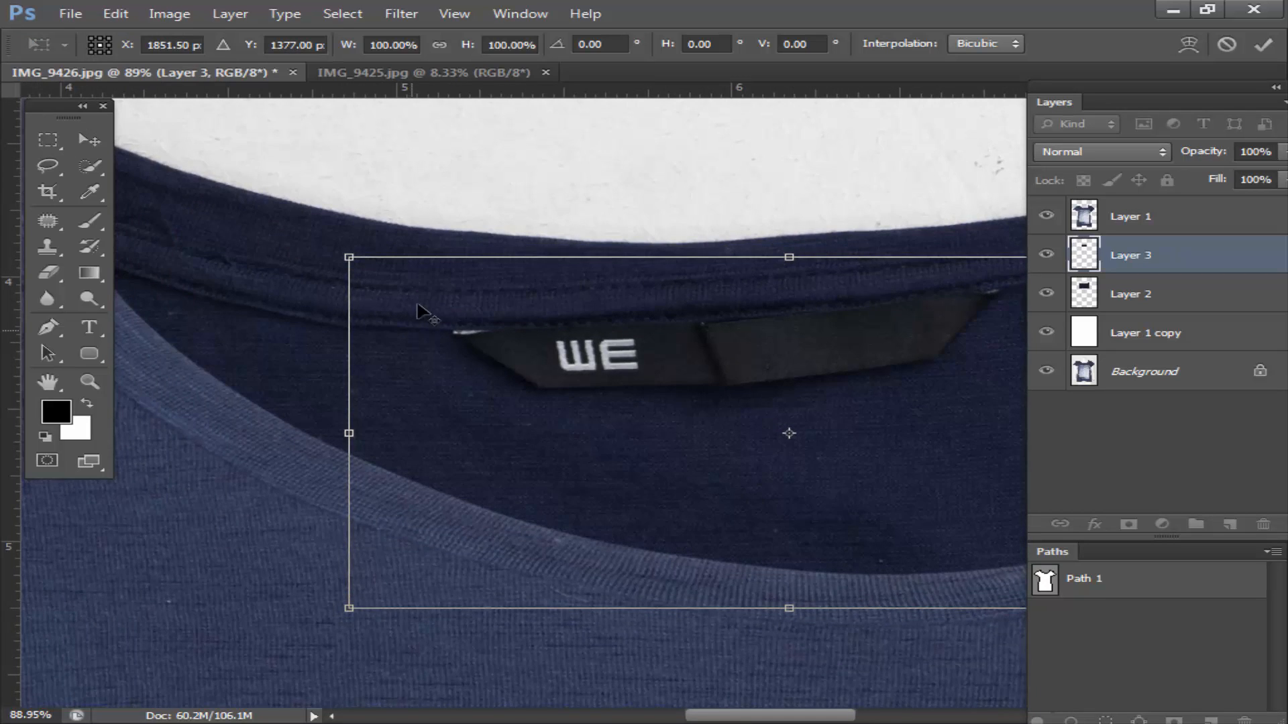
{"action": "scroll", "coordinate": [436, 312], "scroll_direction": "down", "scroll_amount": 2}
{"action": "scroll", "coordinate": [941, 303], "scroll_direction": "up", "scroll_amount": 2}
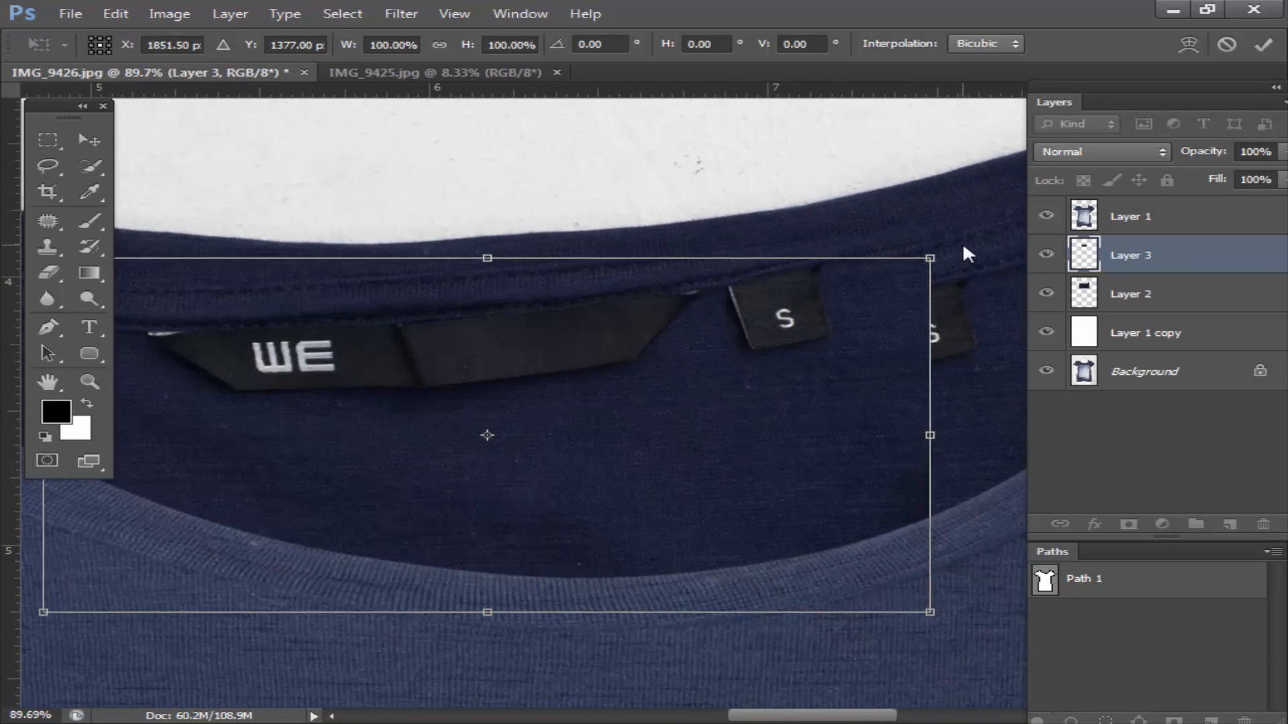
Step: Rotate the label section to 8.01° about its centre
{"action": "left_click_drag", "start_coordinate": [945, 255], "coordinate": [948, 280]}
{"action": "left_click_drag", "start_coordinate": [950, 282], "coordinate": [951, 285]}
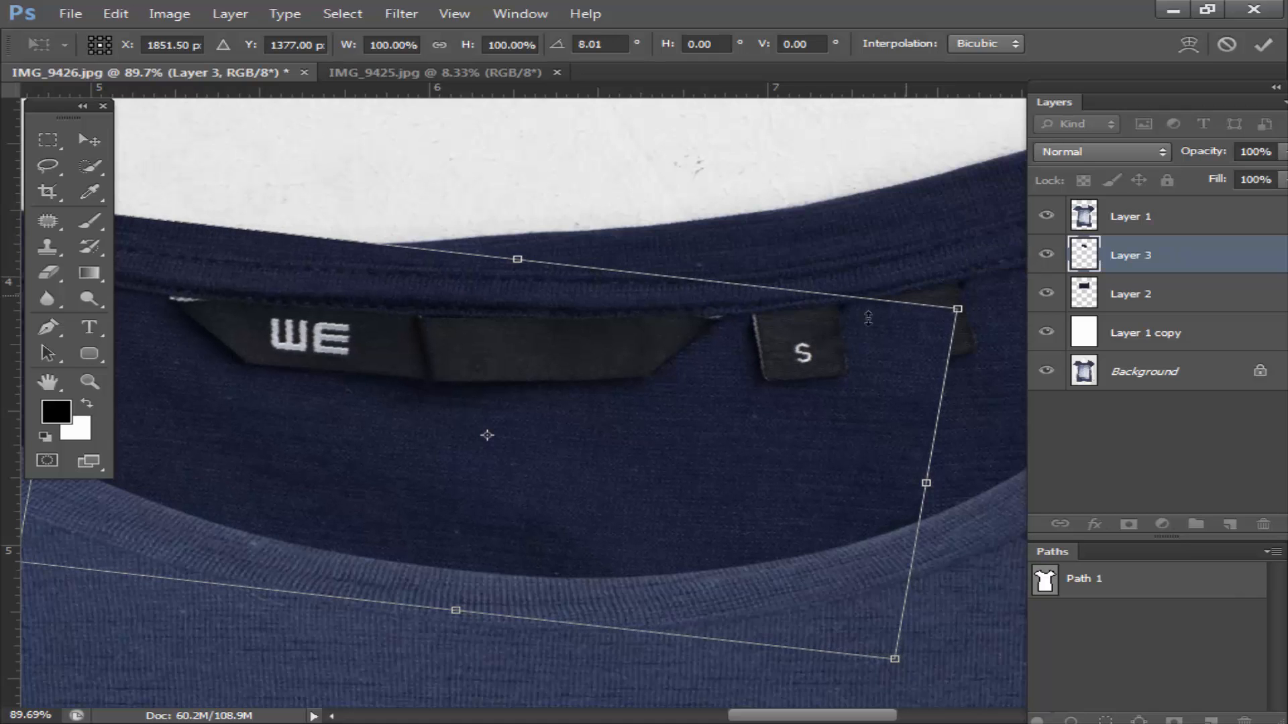
{"action": "scroll", "coordinate": [521, 437], "scroll_direction": "left", "scroll_amount": 3}
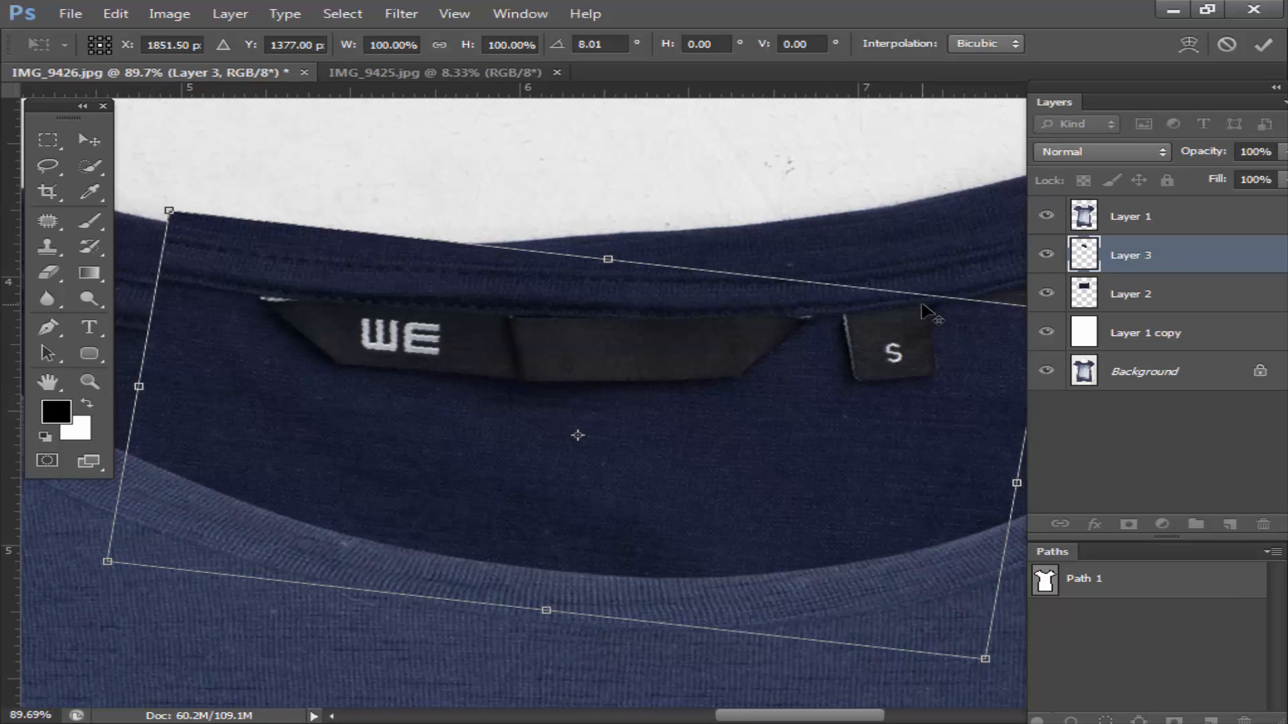
Step: Place the pivot at the S tag's upper corner, set the label section's rotation to 3.26° and apply the transform
{"action": "left_click", "coordinate": [926, 303], "text": "alt"}
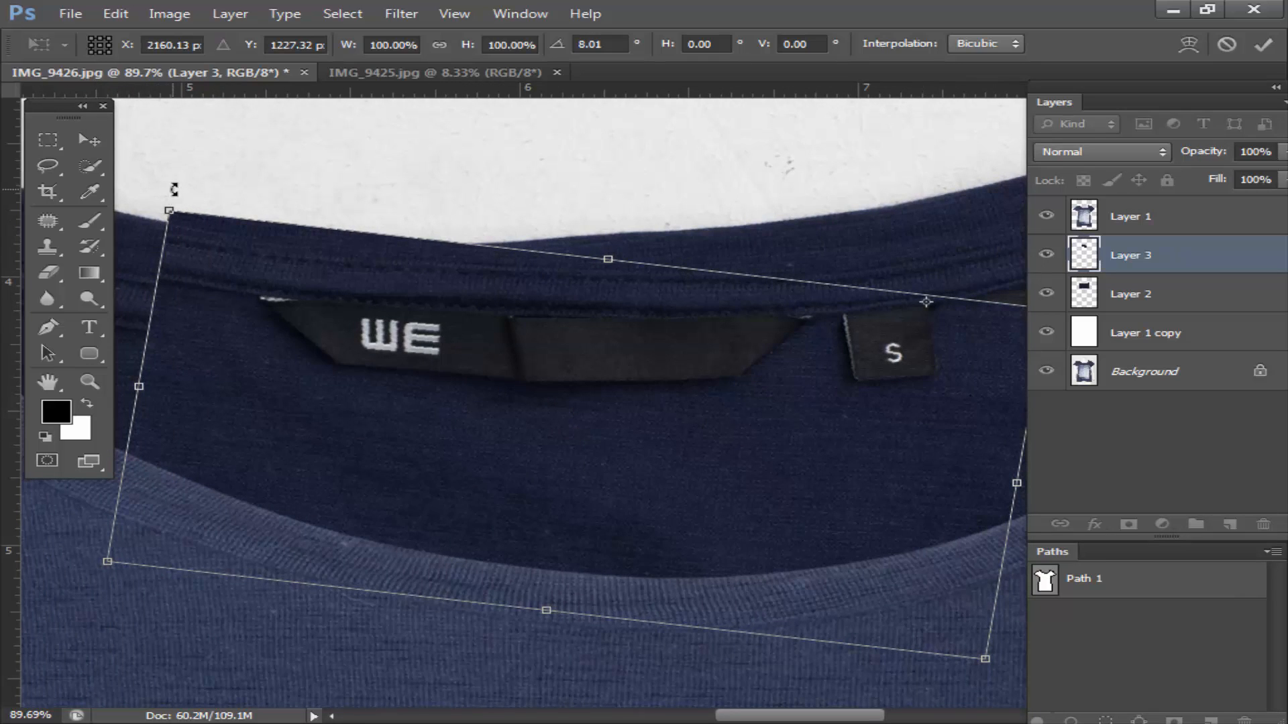
{"action": "left_click_drag", "start_coordinate": [174, 190], "coordinate": [170, 249]}
{"action": "scroll", "coordinate": [808, 402], "scroll_direction": "down", "scroll_amount": 3}
{"action": "scroll", "coordinate": [796, 405], "scroll_direction": "down", "scroll_amount": 1}
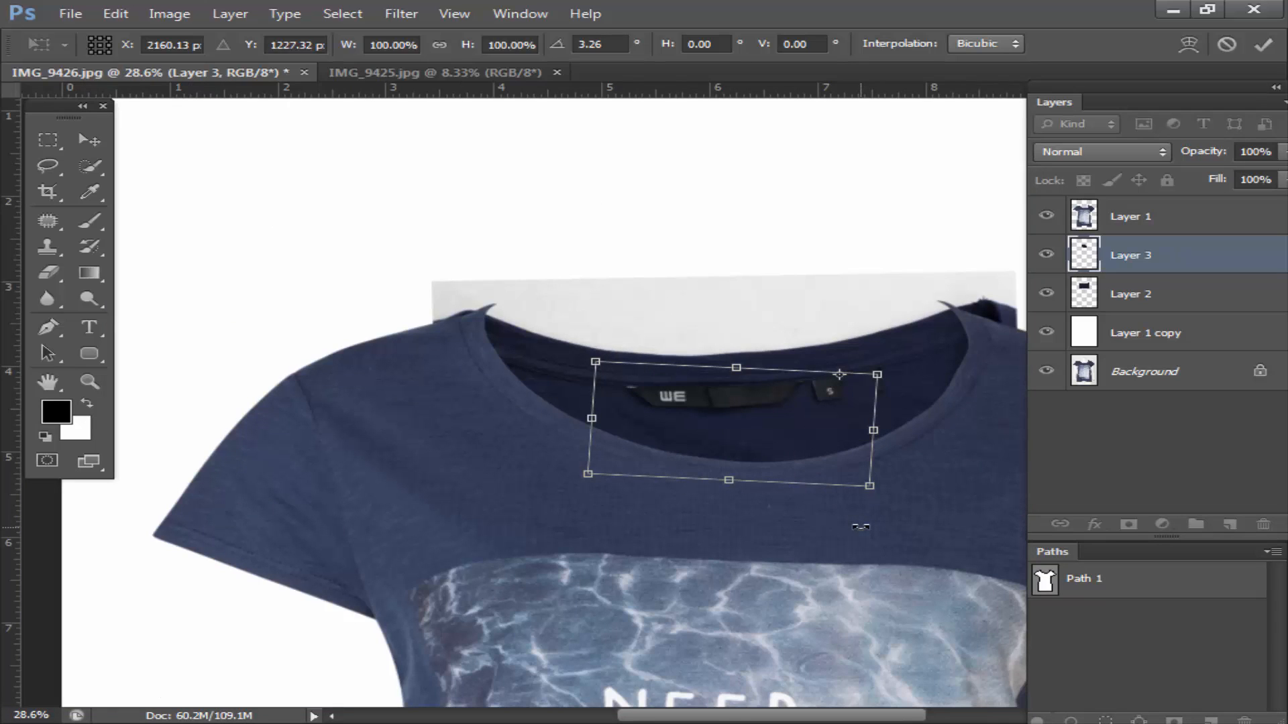
{"action": "key", "text": "Return"}
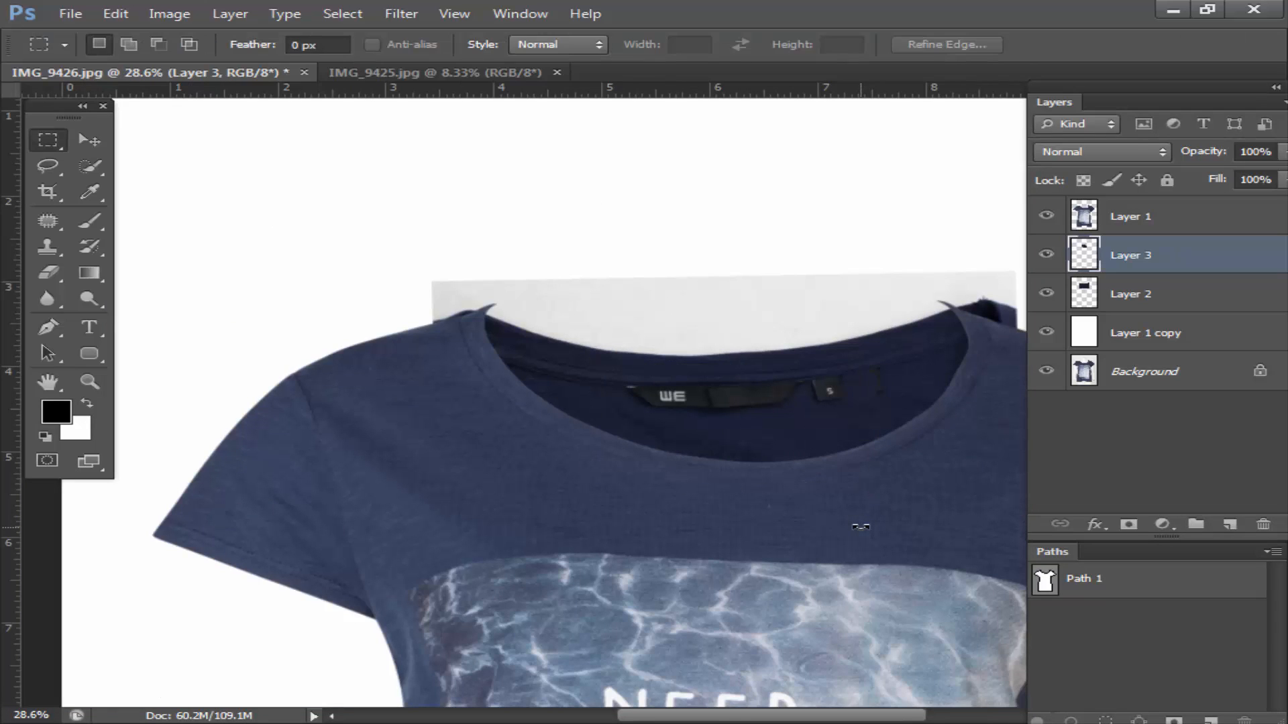
Step: Try nudging the label section down by one pixel against the collar's seam and return it
{"action": "scroll", "coordinate": [834, 384], "scroll_direction": "up", "scroll_amount": 3}
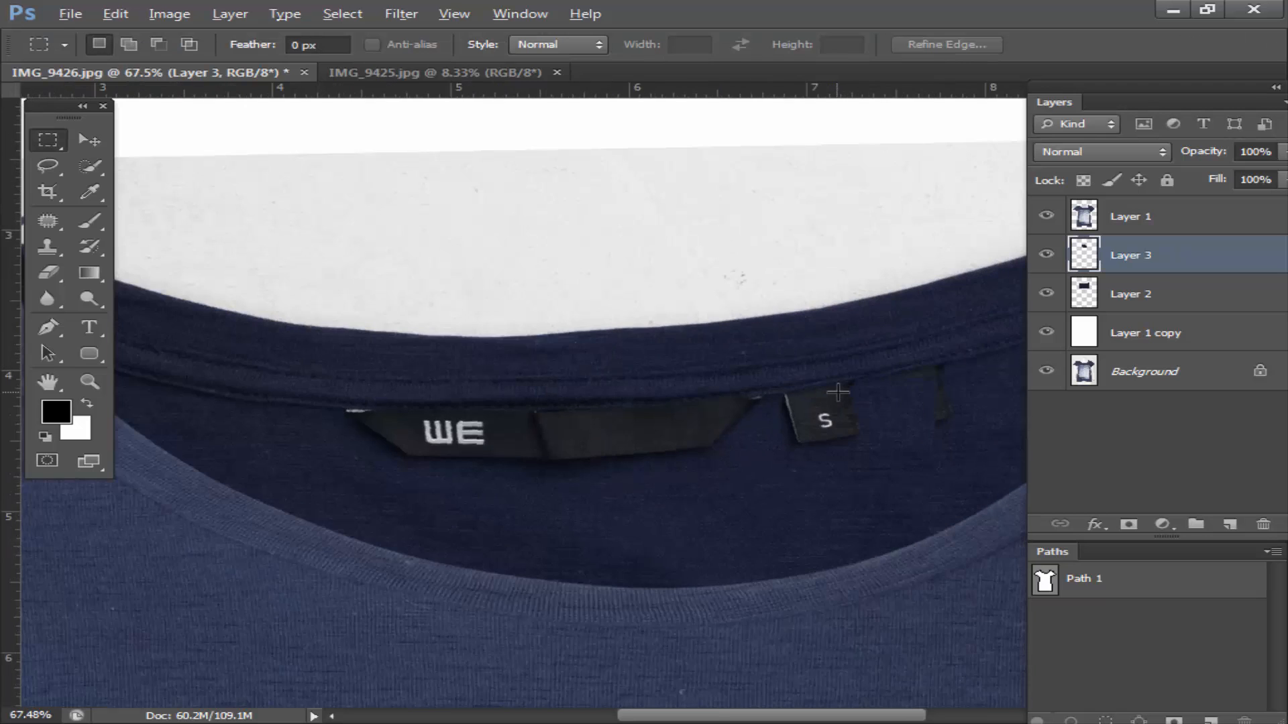
{"action": "scroll", "coordinate": [766, 439], "scroll_direction": "up", "scroll_amount": 1}
{"action": "left_click_drag", "start_coordinate": [429, 484], "coordinate": [694, 493]}
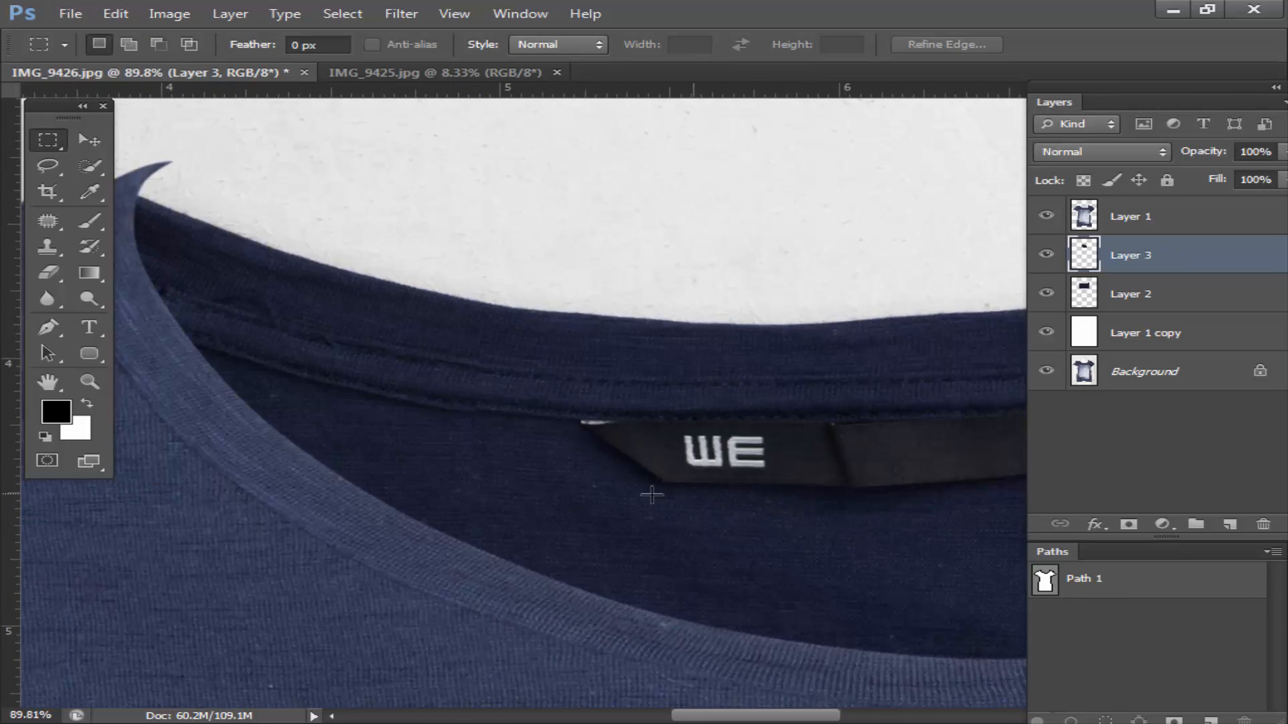
{"action": "scroll", "coordinate": [534, 417], "scroll_direction": "up", "scroll_amount": 1}
{"action": "scroll", "coordinate": [449, 351], "scroll_direction": "up", "scroll_amount": 2}
{"action": "scroll", "coordinate": [454, 359], "scroll_direction": "down", "scroll_amount": 1}
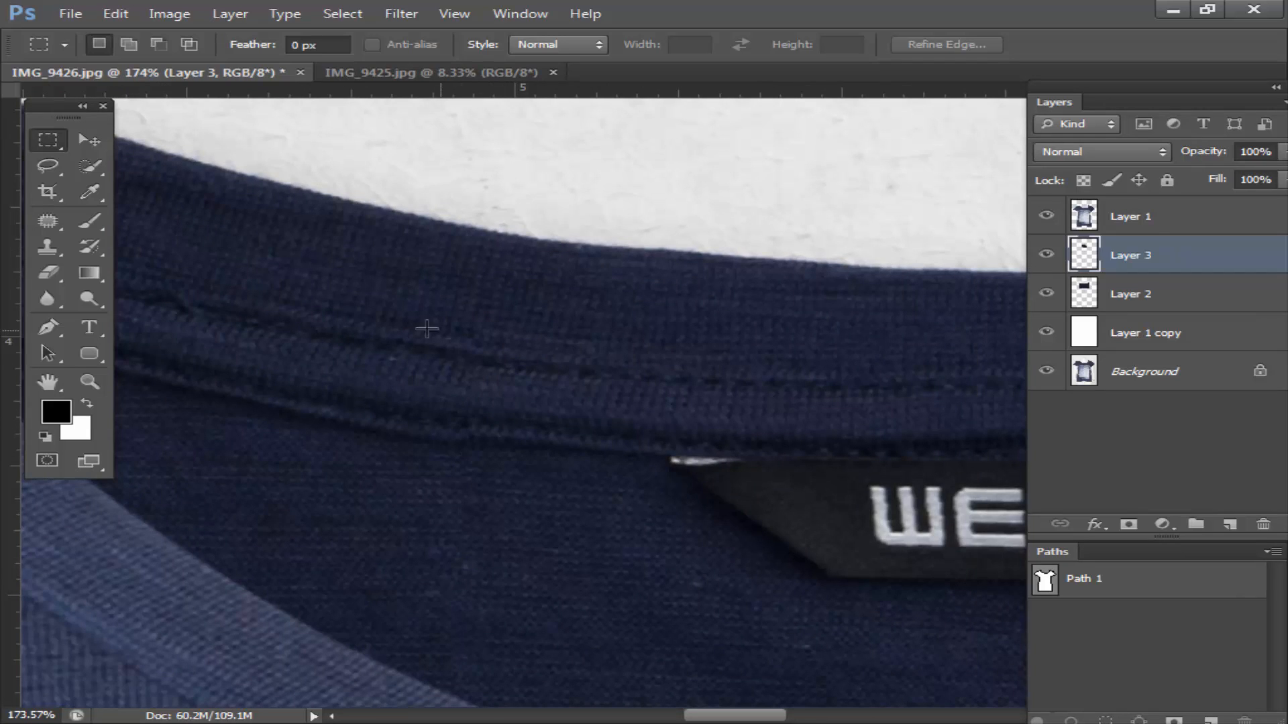
{"action": "key", "text": "ctrl+t"}
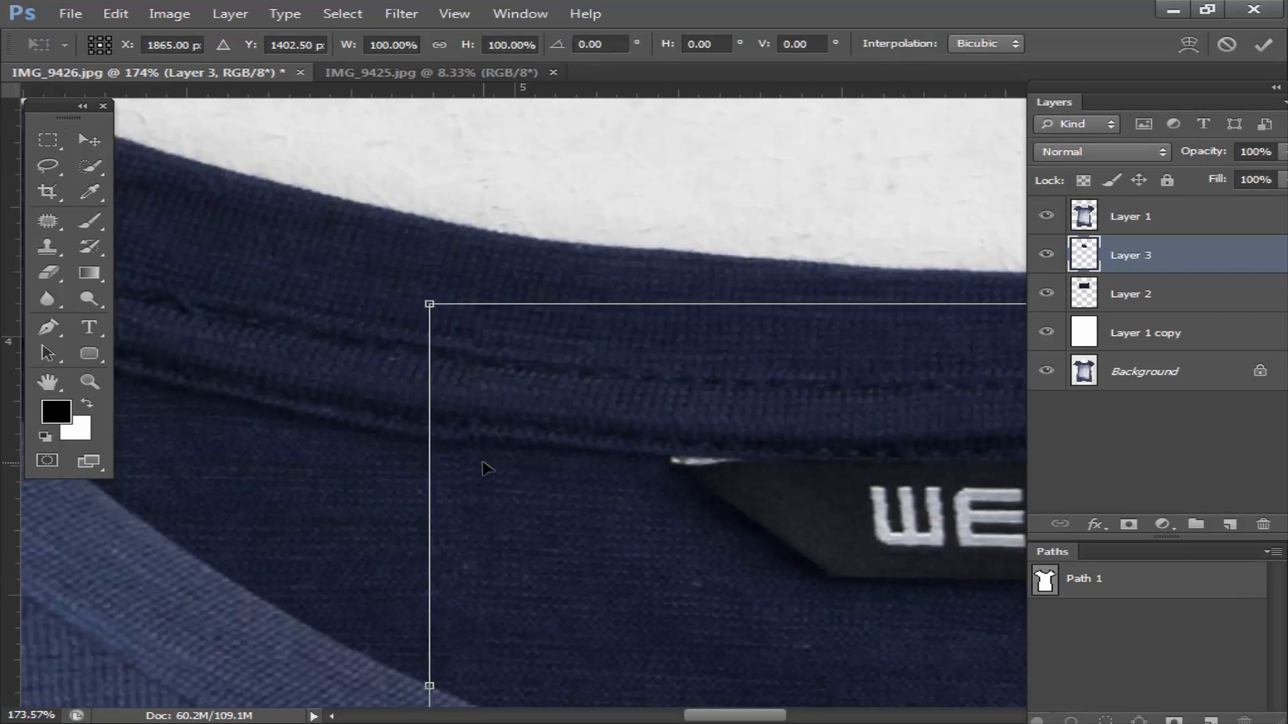
{"action": "key", "text": "Down"}
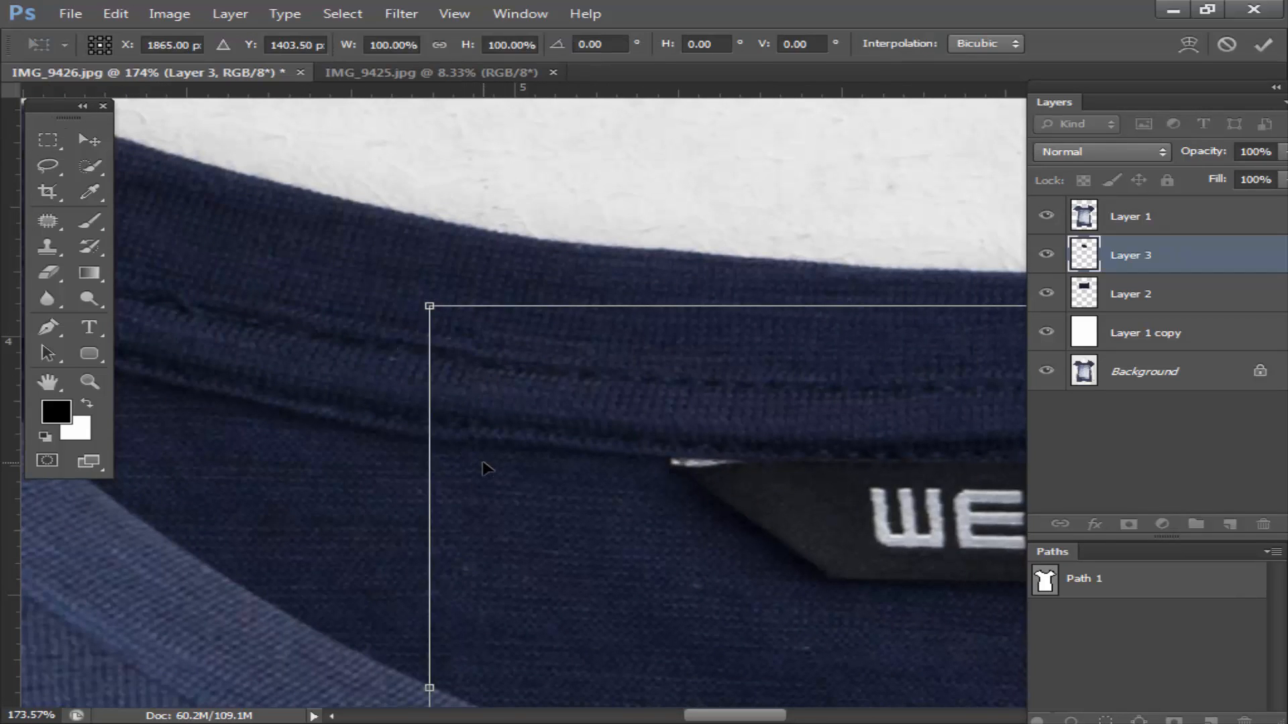
{"action": "key", "text": "Up"}
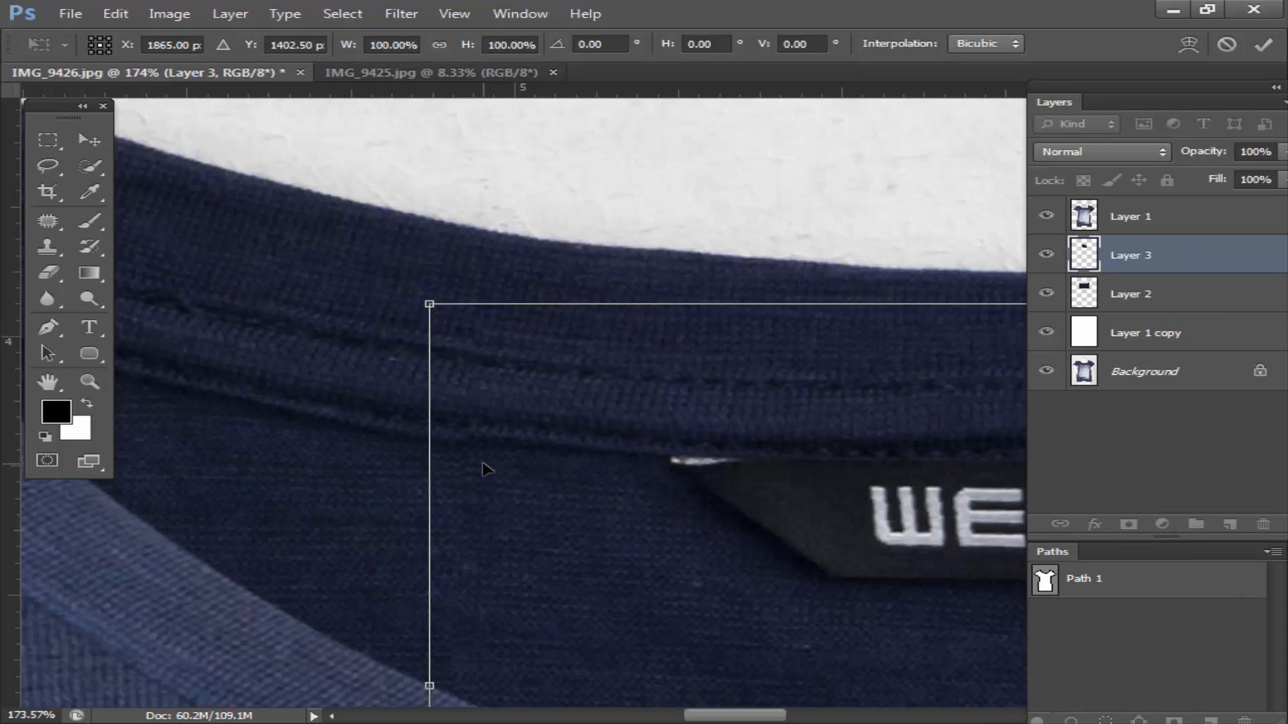
{"action": "scroll", "coordinate": [530, 417], "scroll_direction": "down", "scroll_amount": 3}
{"action": "scroll", "coordinate": [535, 420], "scroll_direction": "up", "scroll_amount": 2}
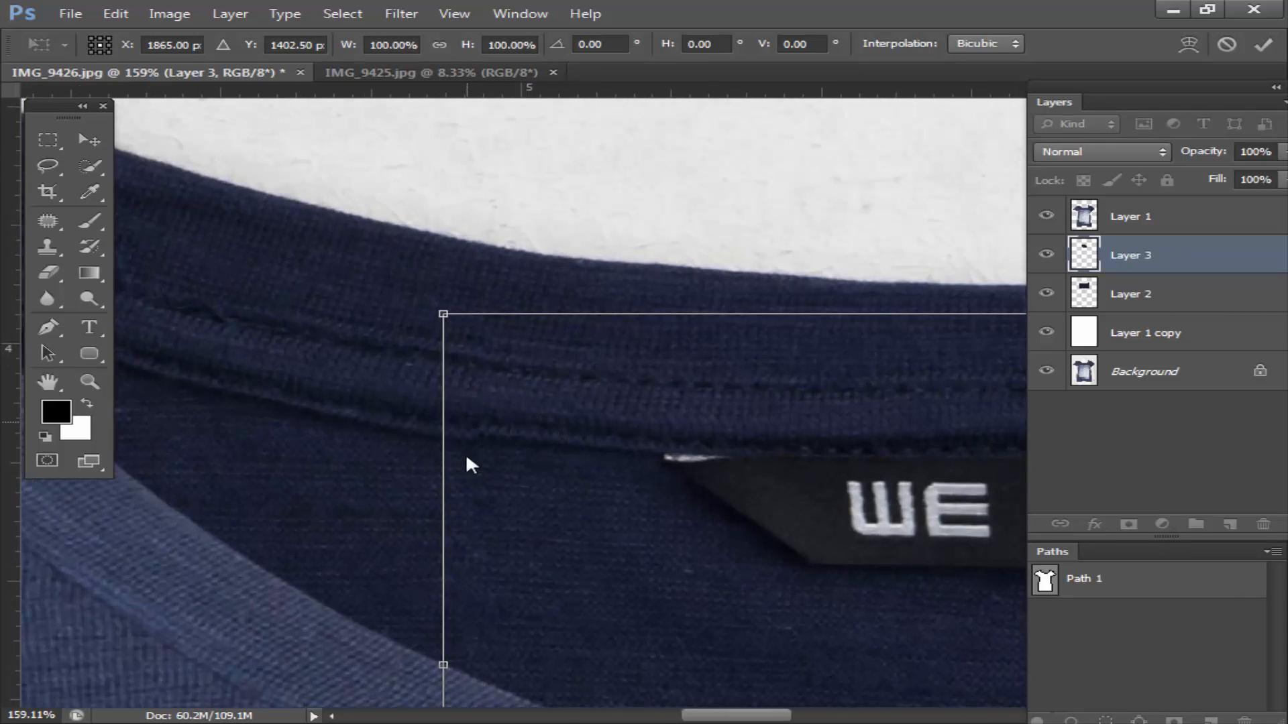
{"action": "left_click_drag", "start_coordinate": [727, 537], "coordinate": [405, 506]}
{"action": "scroll", "coordinate": [432, 436], "scroll_direction": "down", "scroll_amount": 3}
{"action": "key", "text": "alt+space"}
{"action": "key", "text": "Return"}
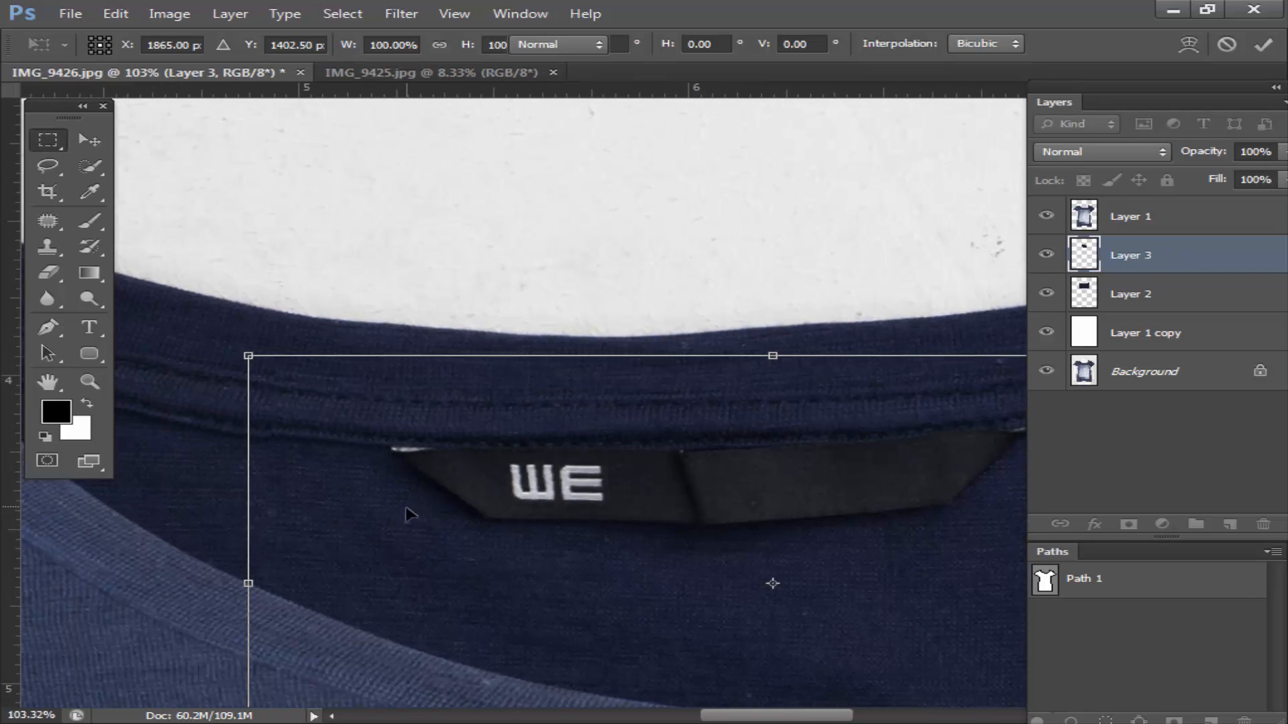
Step: Erase the label section's edge beside the WE label with a 21 px eraser at 72% opacity and 30% flow, blending the collar seam
{"action": "key", "text": "e"}
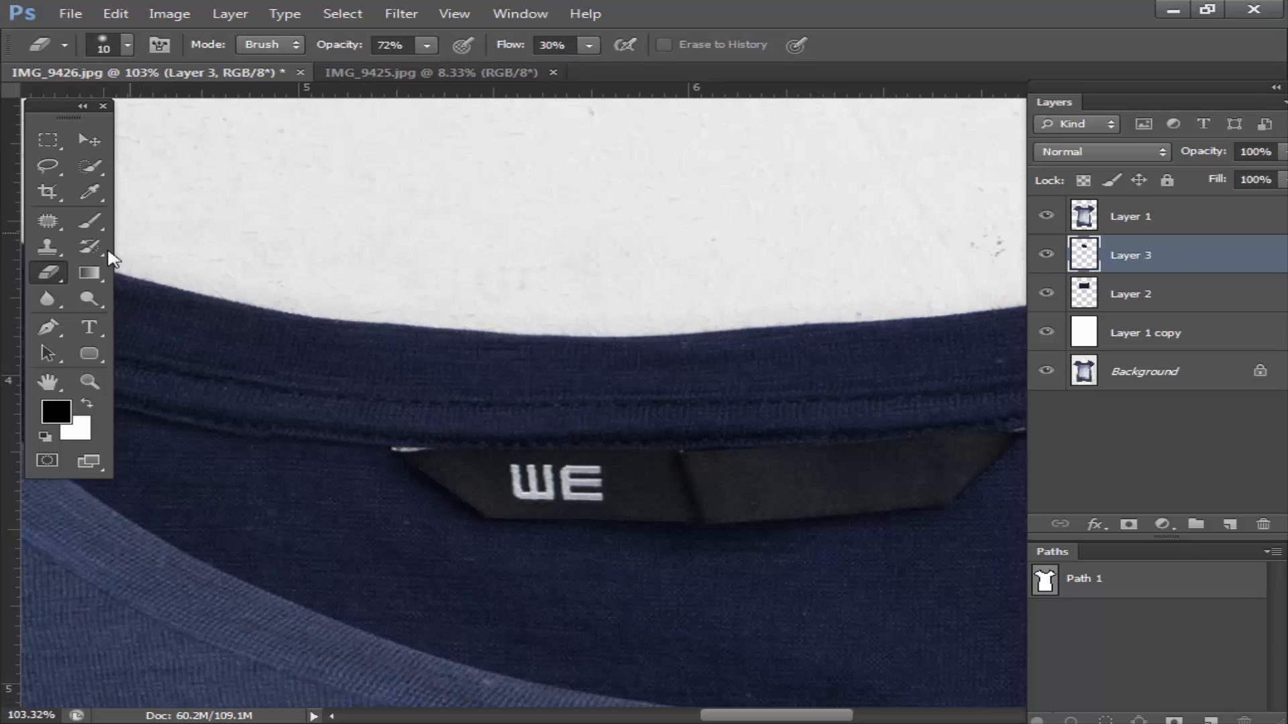
{"action": "scroll", "coordinate": [330, 456], "scroll_direction": "up", "scroll_amount": 5}
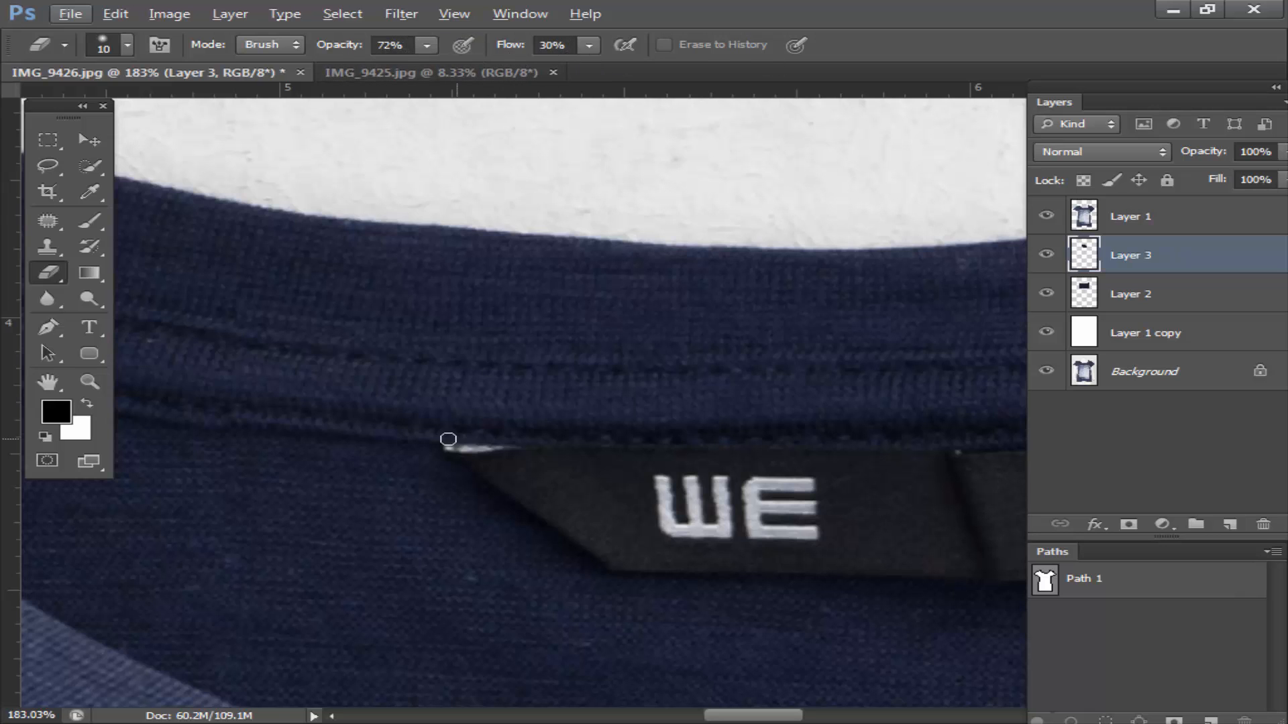
{"action": "scroll", "coordinate": [402, 443], "scroll_direction": "up", "scroll_amount": 1}
{"action": "left_click_drag", "start_coordinate": [248, 460], "coordinate": [616, 475]}
{"action": "left_click_drag", "start_coordinate": [478, 409], "coordinate": [497, 412]}
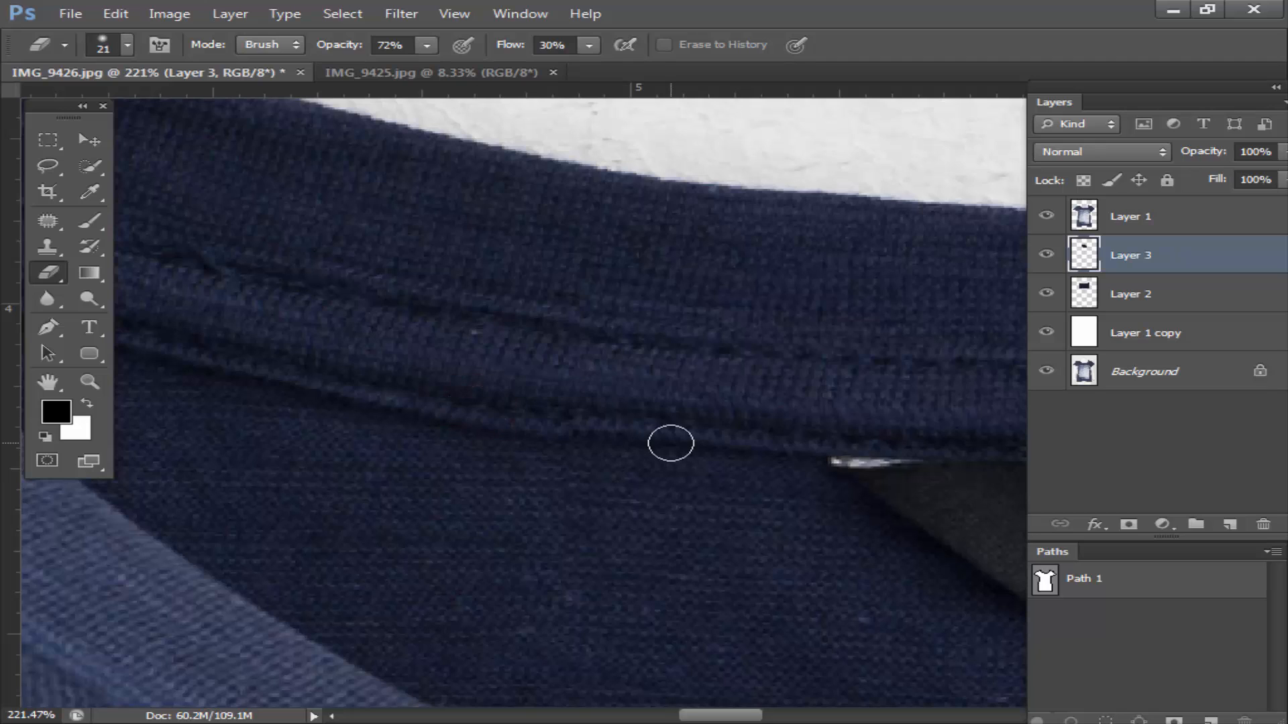
{"action": "mouse_move", "coordinate": [671, 444]}
{"action": "left_mouse_down"}
{"action": "mouse_move", "coordinate": [514, 434]}
{"action": "mouse_move", "coordinate": [677, 428]}
{"action": "mouse_move", "coordinate": [539, 416]}
{"action": "mouse_move", "coordinate": [650, 428]}
{"action": "mouse_move", "coordinate": [535, 427]}
{"action": "mouse_move", "coordinate": [658, 422]}
{"action": "mouse_move", "coordinate": [503, 399]}
{"action": "mouse_move", "coordinate": [668, 414]}
{"action": "left_mouse_up"}
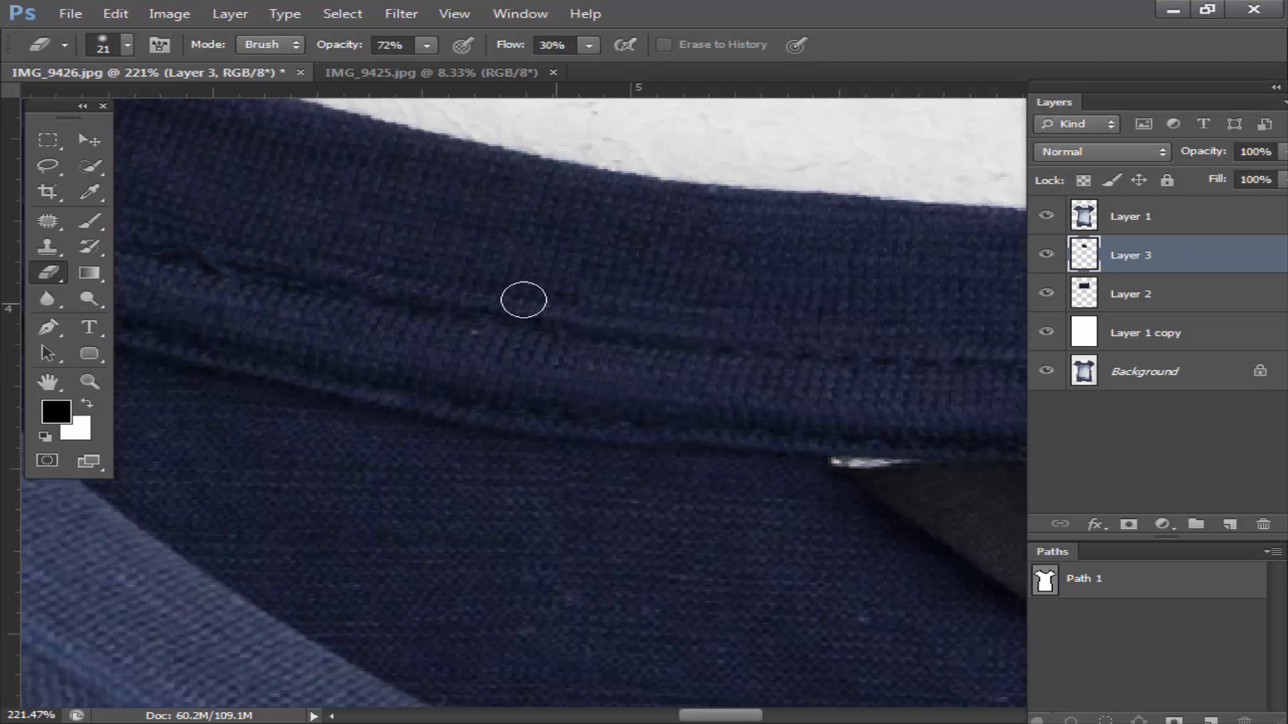
{"action": "scroll", "coordinate": [595, 271], "scroll_direction": "down", "scroll_amount": 3}
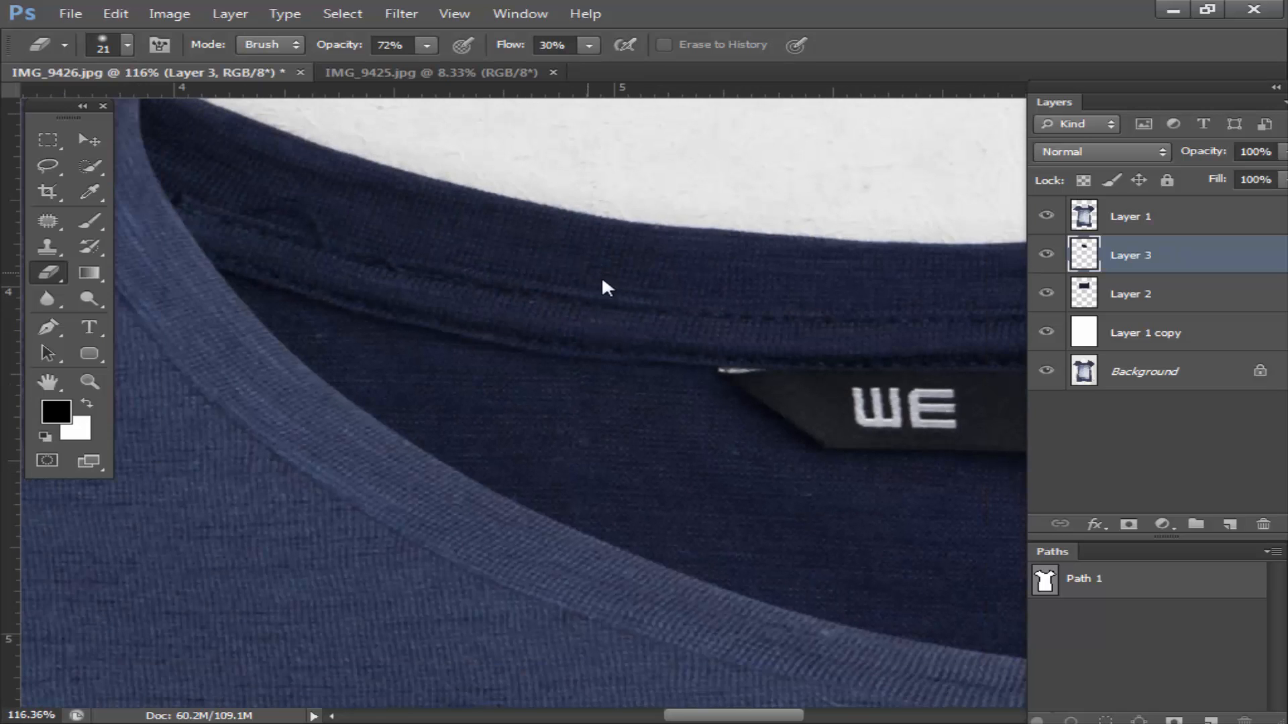
Step: Erase Layer 3's outer edge beyond the S tag and the fabric below it with a 76 px eraser at 72% opacity and 30% flow
{"action": "left_click_drag", "start_coordinate": [601, 276], "coordinate": [603, 276]}
{"action": "scroll", "coordinate": [725, 273], "scroll_direction": "down", "scroll_amount": 2}
{"action": "mouse_move", "coordinate": [726, 272]}
{"action": "left_mouse_down"}
{"action": "mouse_move", "coordinate": [747, 273]}
{"action": "mouse_move", "coordinate": [540, 262]}
{"action": "left_mouse_up"}
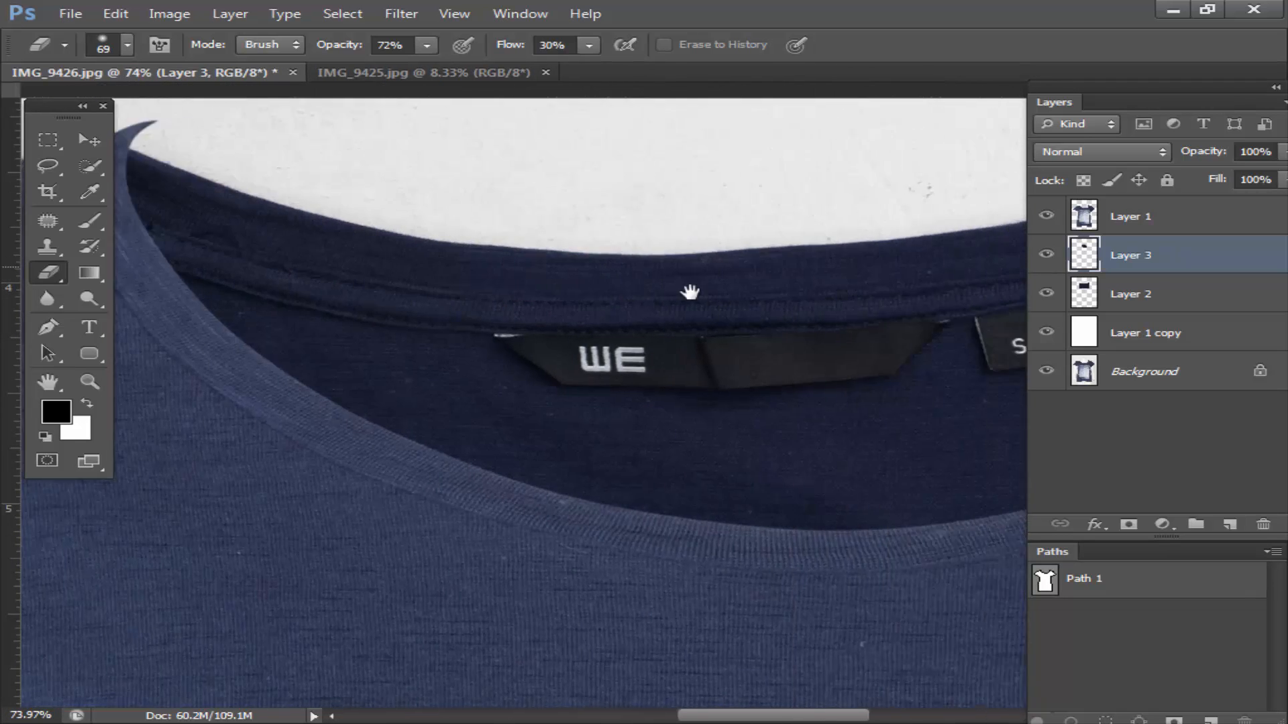
{"action": "left_click_drag", "start_coordinate": [916, 292], "coordinate": [690, 291]}
{"action": "mouse_move", "coordinate": [732, 241]}
{"action": "left_mouse_down"}
{"action": "mouse_move", "coordinate": [678, 287]}
{"action": "mouse_move", "coordinate": [468, 303]}
{"action": "left_mouse_up"}
{"action": "scroll", "coordinate": [339, 330], "scroll_direction": "up", "scroll_amount": 5}
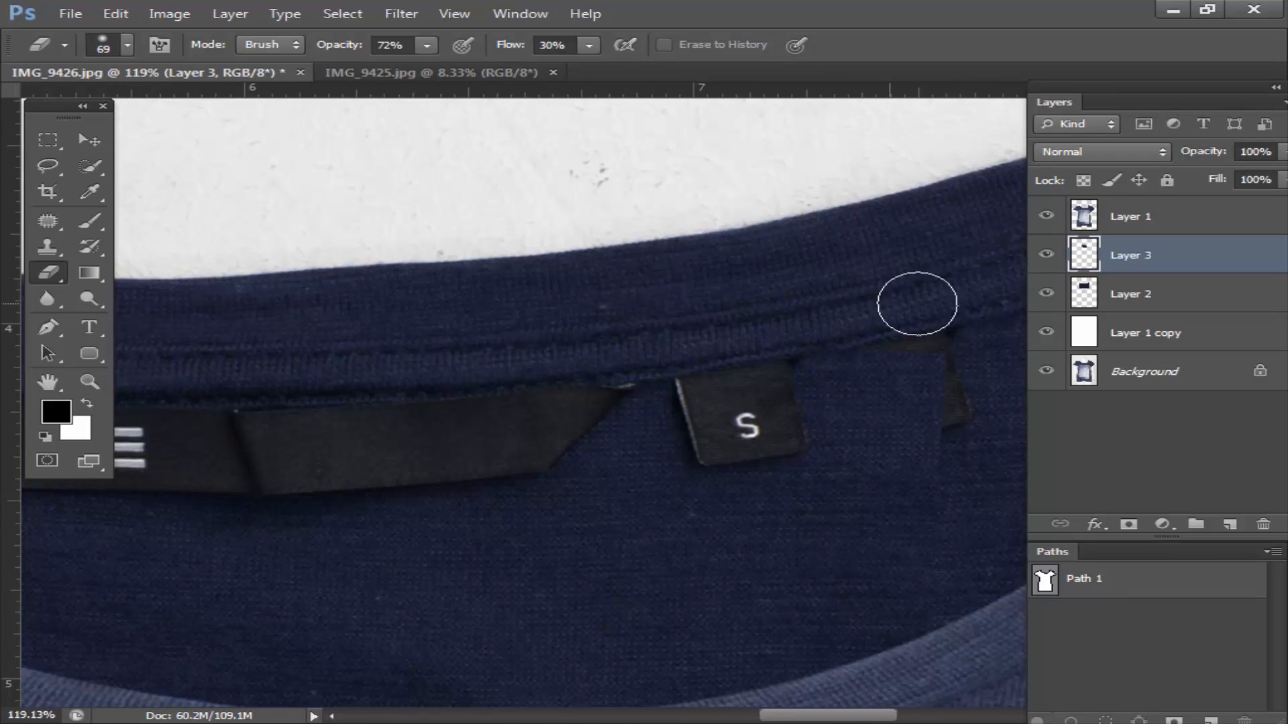
{"action": "mouse_move", "coordinate": [917, 304]}
{"action": "left_mouse_down"}
{"action": "mouse_move", "coordinate": [868, 308]}
{"action": "mouse_move", "coordinate": [807, 342]}
{"action": "mouse_move", "coordinate": [883, 293]}
{"action": "mouse_move", "coordinate": [839, 285]}
{"action": "mouse_move", "coordinate": [871, 239]}
{"action": "mouse_move", "coordinate": [847, 80]}
{"action": "left_mouse_up"}
{"action": "left_click_drag", "start_coordinate": [919, 241], "coordinate": [932, 244]}
{"action": "left_click_drag", "start_coordinate": [909, 181], "coordinate": [875, 317]}
{"action": "mouse_move", "coordinate": [891, 366]}
{"action": "left_mouse_down"}
{"action": "mouse_move", "coordinate": [893, 323]}
{"action": "mouse_move", "coordinate": [872, 376]}
{"action": "left_mouse_up"}
{"action": "left_click_drag", "start_coordinate": [882, 410], "coordinate": [901, 313]}
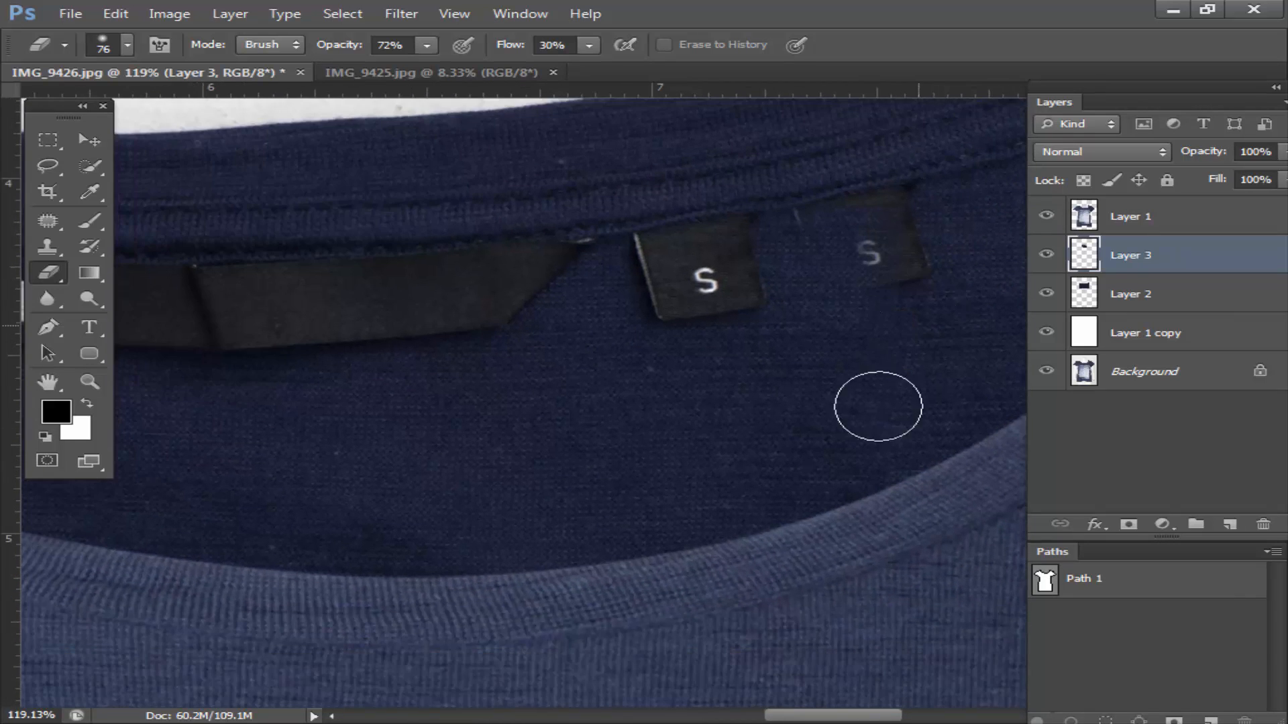
{"action": "left_click_drag", "start_coordinate": [664, 495], "coordinate": [770, 440]}
{"action": "left_click_drag", "start_coordinate": [618, 480], "coordinate": [864, 489]}
{"action": "left_click_drag", "start_coordinate": [474, 429], "coordinate": [469, 563]}
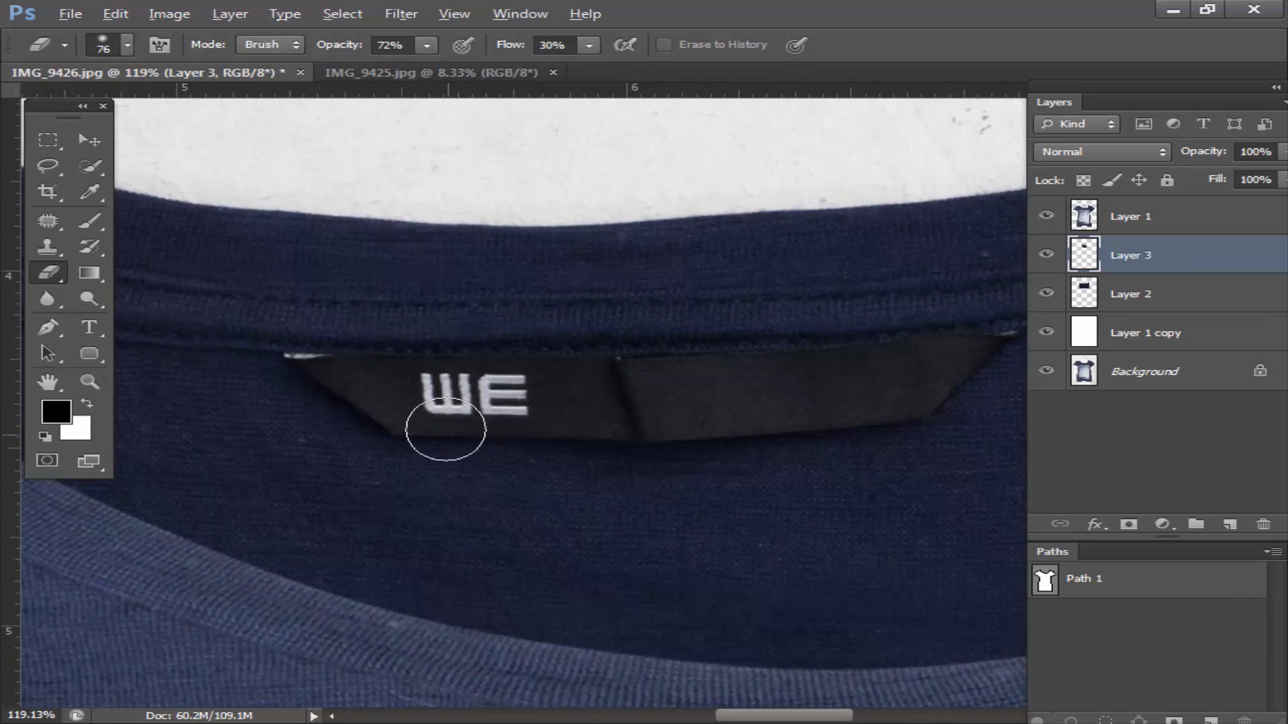
Step: Toggle Layer 3's visibility to compare the shifted label section with the original collar beneath
{"action": "scroll", "coordinate": [445, 430], "scroll_direction": "down", "scroll_amount": 3}
{"action": "left_click_drag", "start_coordinate": [735, 488], "coordinate": [396, 466]}
{"action": "scroll", "coordinate": [739, 379], "scroll_direction": "up", "scroll_amount": 2}
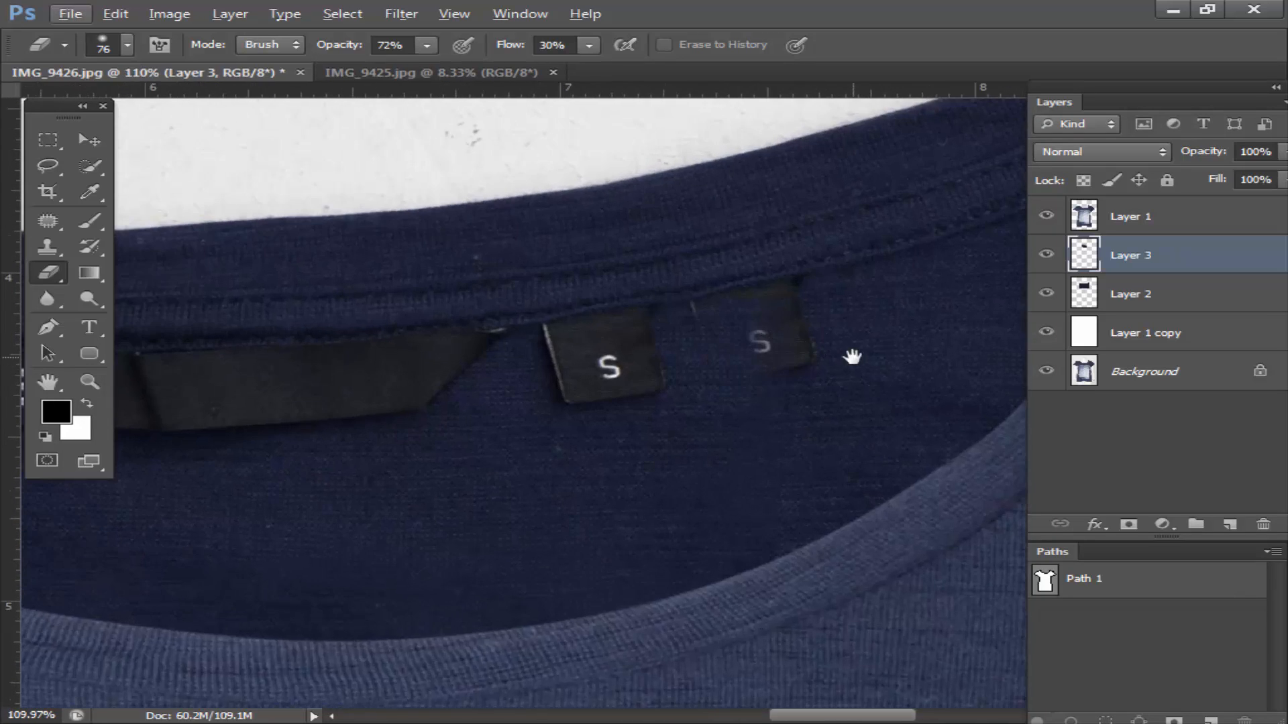
{"action": "left_click", "coordinate": [1048, 254]}
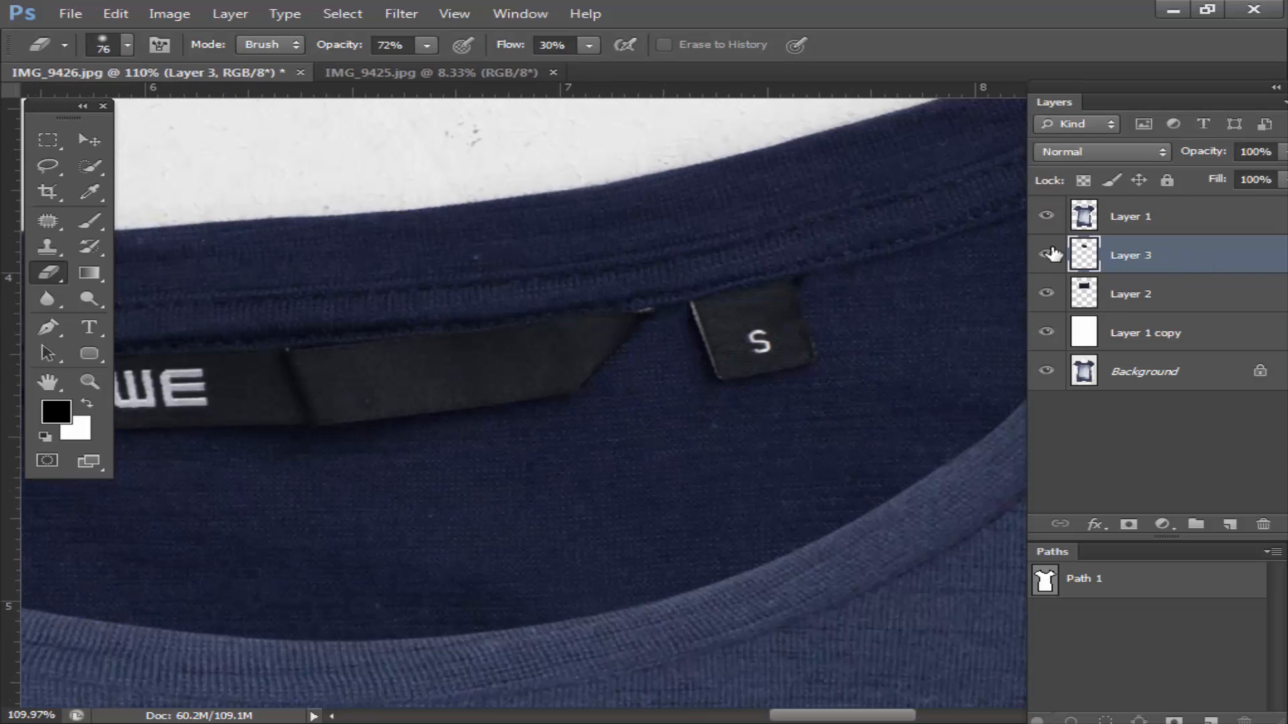
{"action": "left_click", "coordinate": [1050, 253]}
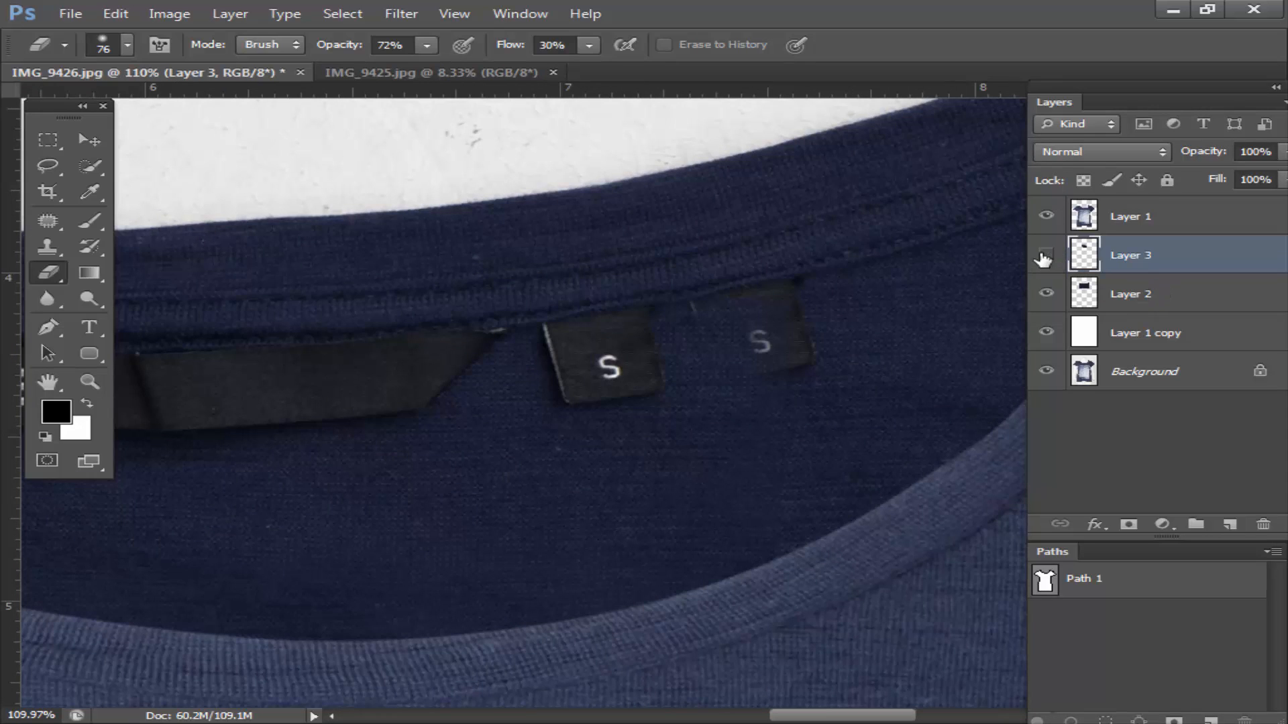
{"action": "left_click", "coordinate": [1045, 255]}
{"action": "left_click", "coordinate": [1045, 255]}
Step: On Layer 2, clone plain collar fabric over the duplicate S tag with the Clone Stamp at 100% opacity
{"action": "left_click", "coordinate": [1158, 306]}
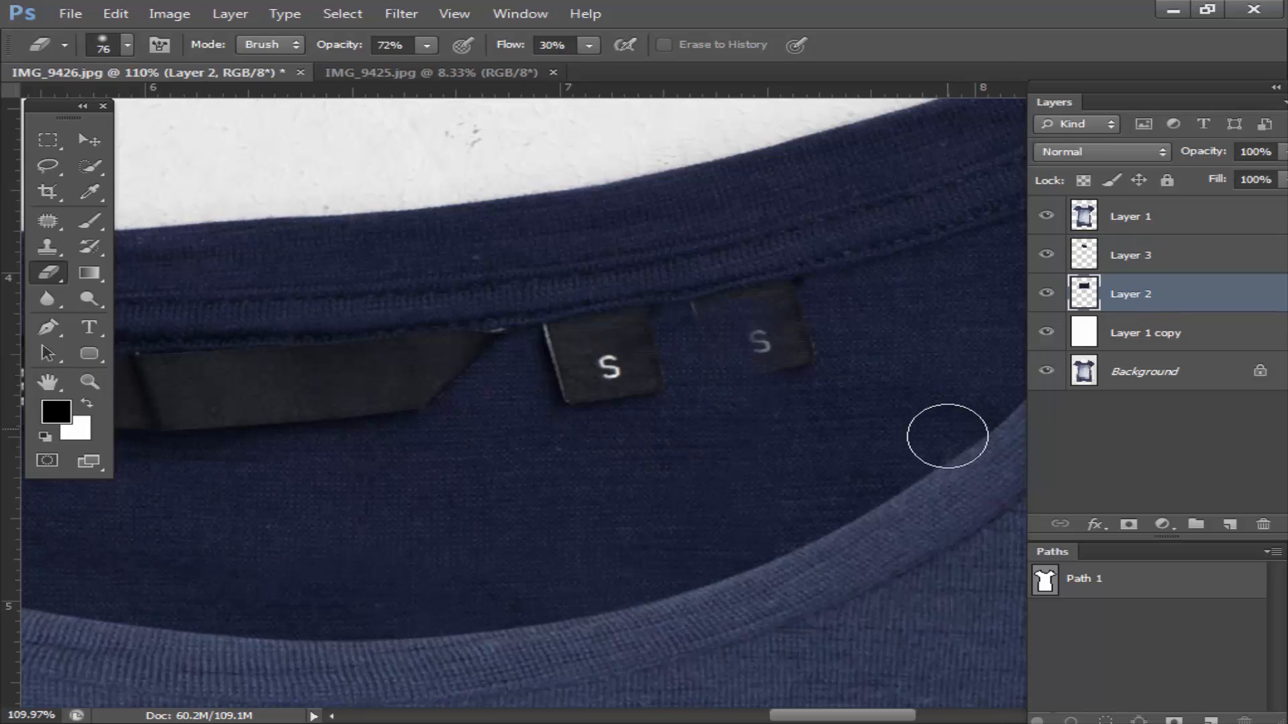
{"action": "key", "text": "s"}
{"action": "right_click", "coordinate": [856, 304], "text": "alt"}
{"action": "left_click", "coordinate": [894, 288], "text": "alt"}
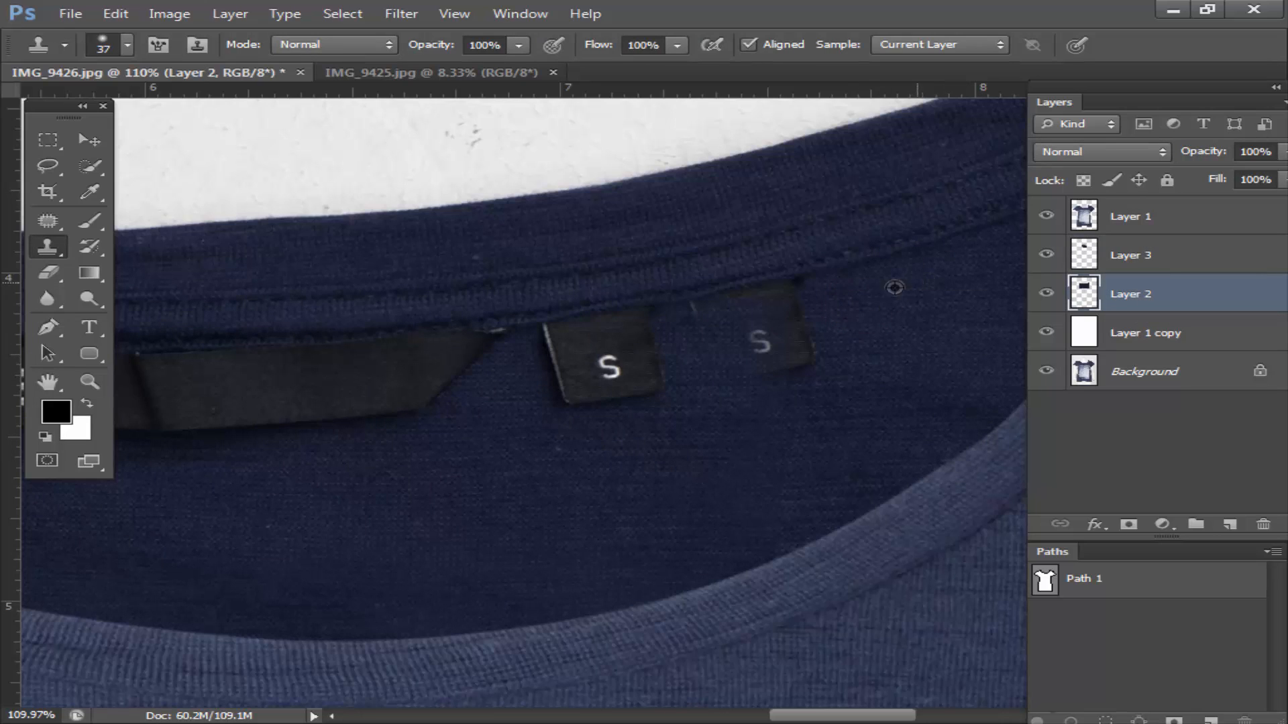
{"action": "mouse_move", "coordinate": [802, 288]}
{"action": "left_mouse_down"}
{"action": "mouse_move", "coordinate": [734, 309]}
{"action": "mouse_move", "coordinate": [846, 352]}
{"action": "mouse_move", "coordinate": [819, 318]}
{"action": "mouse_move", "coordinate": [798, 360]}
{"action": "mouse_move", "coordinate": [744, 370]}
{"action": "mouse_move", "coordinate": [787, 341]}
{"action": "mouse_move", "coordinate": [742, 346]}
{"action": "mouse_move", "coordinate": [776, 327]}
{"action": "mouse_move", "coordinate": [761, 325]}
{"action": "mouse_move", "coordinate": [737, 335]}
{"action": "left_mouse_up"}
{"action": "right_click", "coordinate": [817, 318], "text": "alt"}
Step: Clean up the remaining tag traces along the seam and the fabric beside the S tag with a soft 63 px Clone Stamp
{"action": "right_click", "coordinate": [834, 368], "text": "alt"}
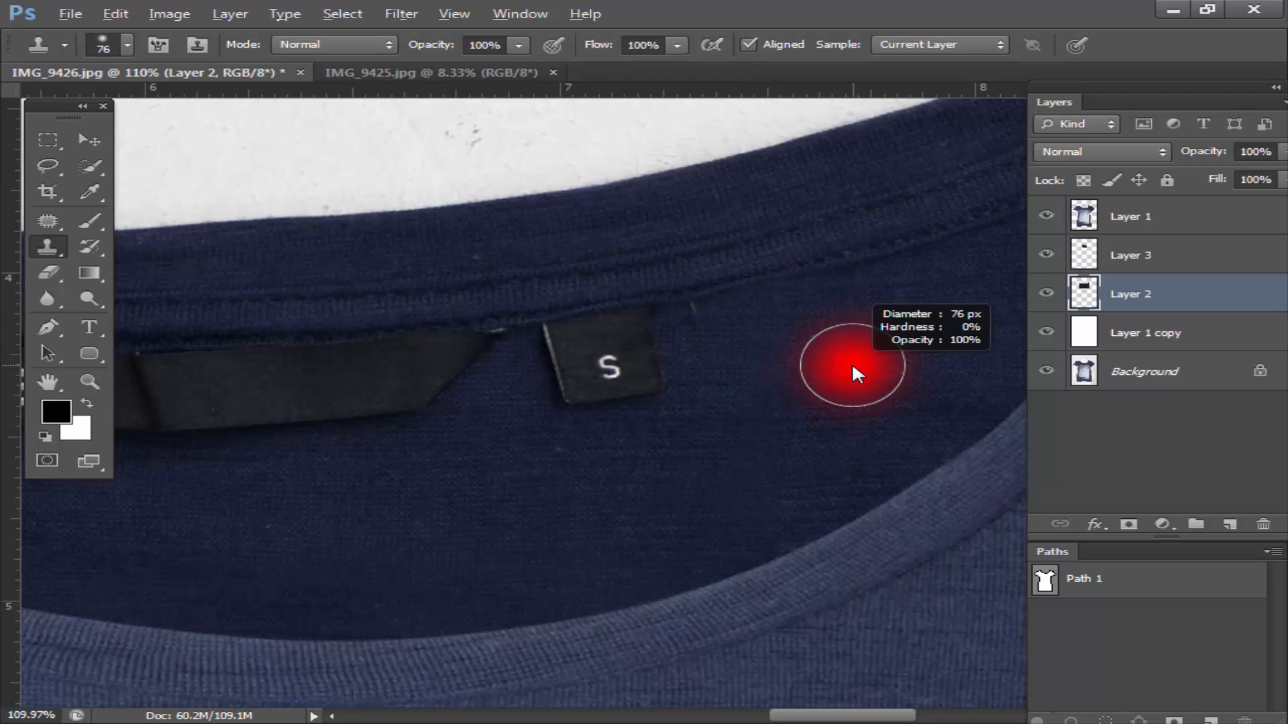
{"action": "left_click", "coordinate": [693, 332]}
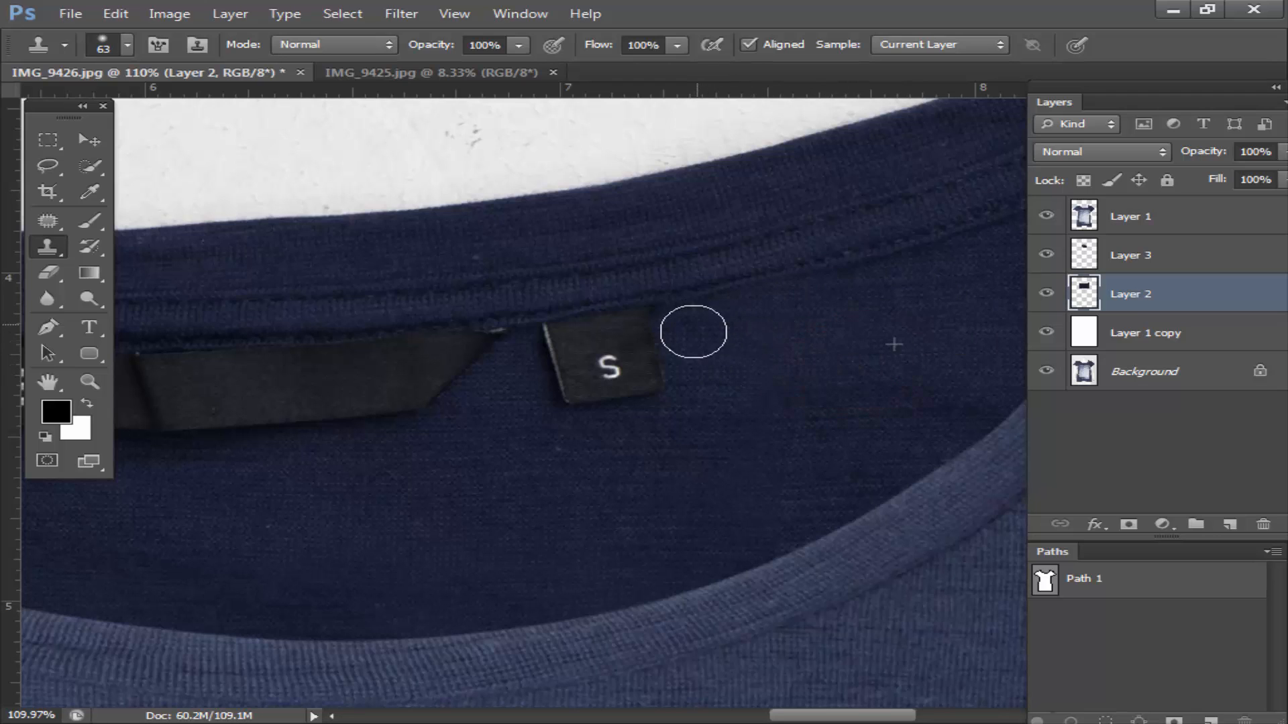
{"action": "left_click", "coordinate": [714, 420]}
{"action": "left_click", "coordinate": [798, 399]}
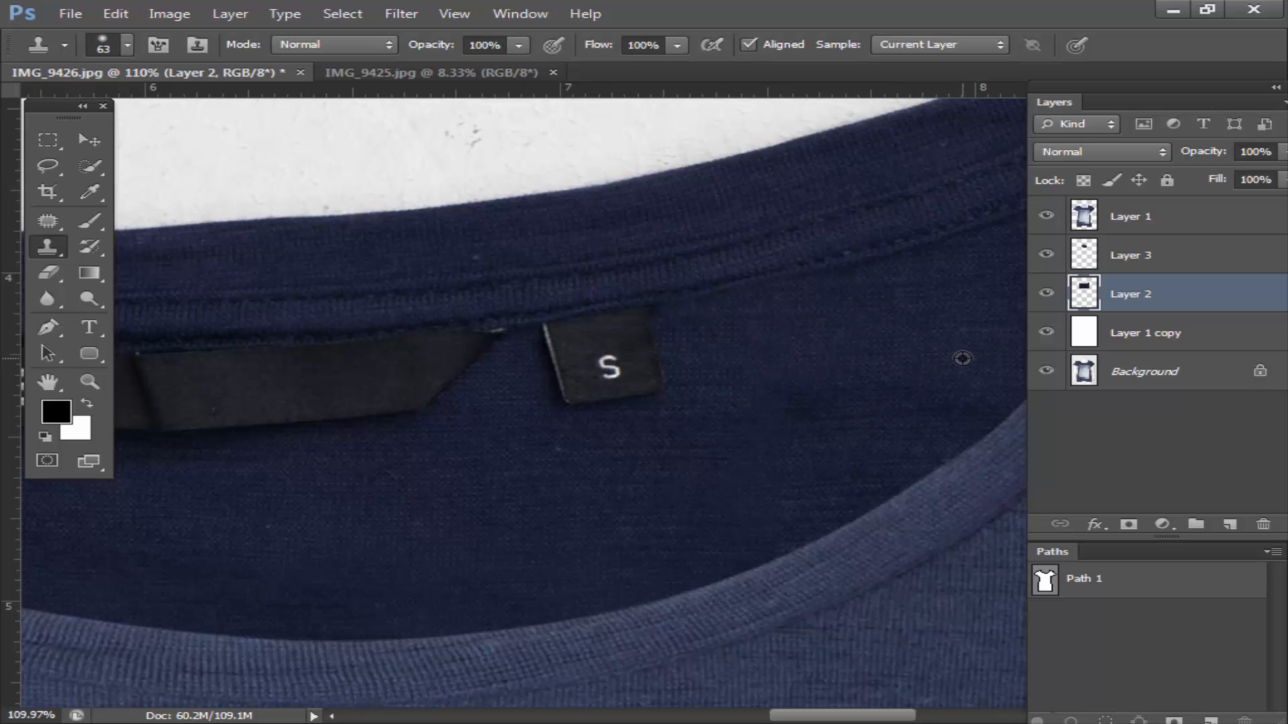
{"action": "scroll", "coordinate": [785, 345], "scroll_direction": "down", "scroll_amount": 2}
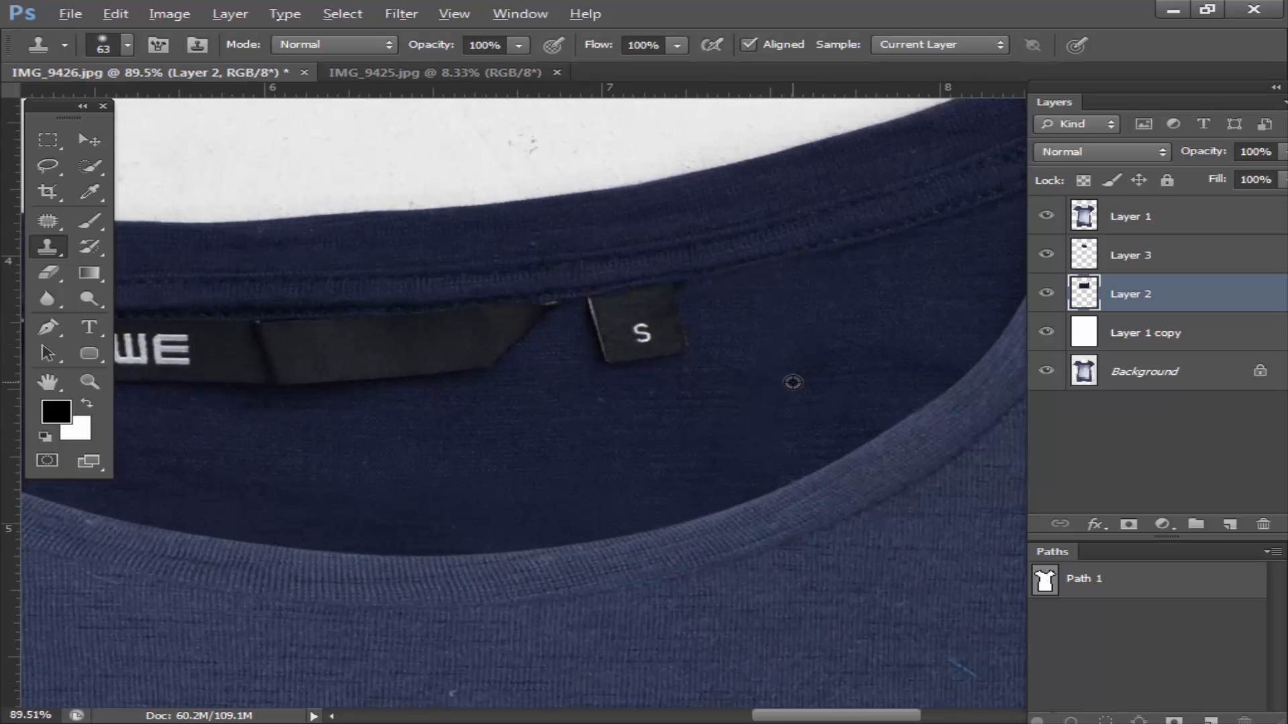
{"action": "left_click_drag", "start_coordinate": [668, 511], "coordinate": [710, 509]}
Step: Merge Layer 3 with the shifted label section down into Layer 2
{"action": "scroll", "coordinate": [726, 424], "scroll_direction": "down", "scroll_amount": 3}
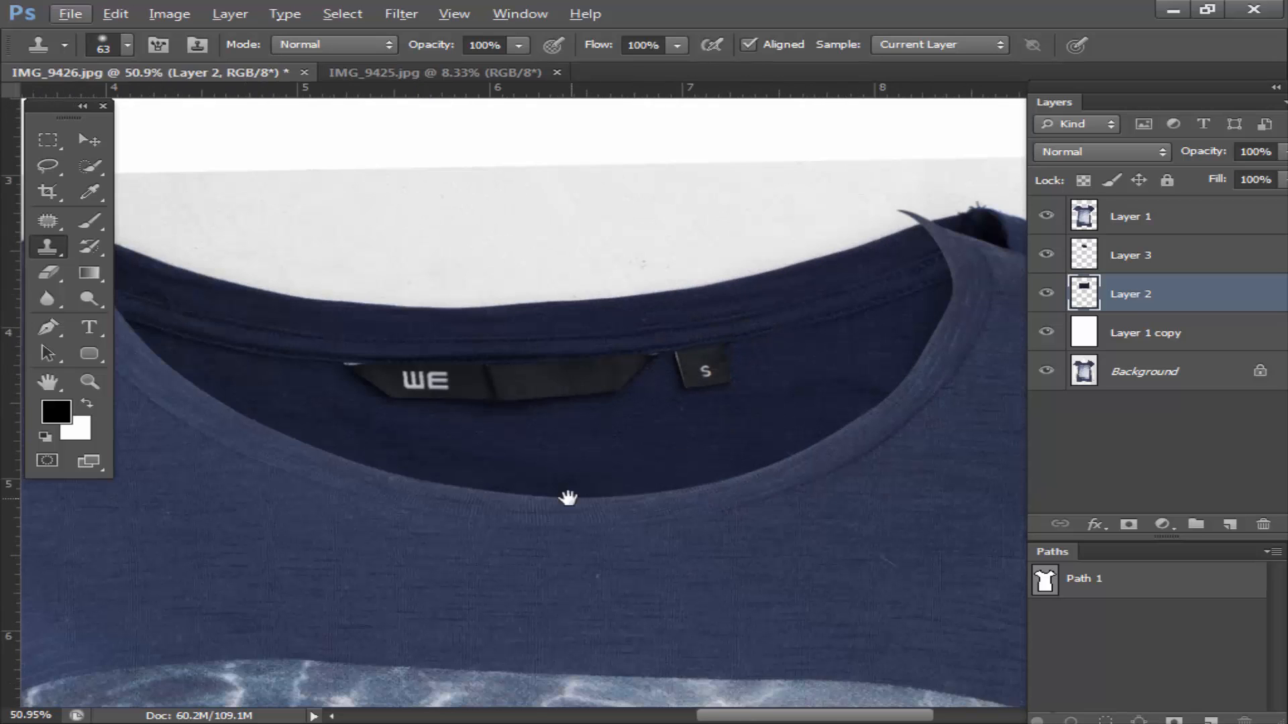
{"action": "scroll", "coordinate": [650, 429], "scroll_direction": "down", "scroll_amount": 2}
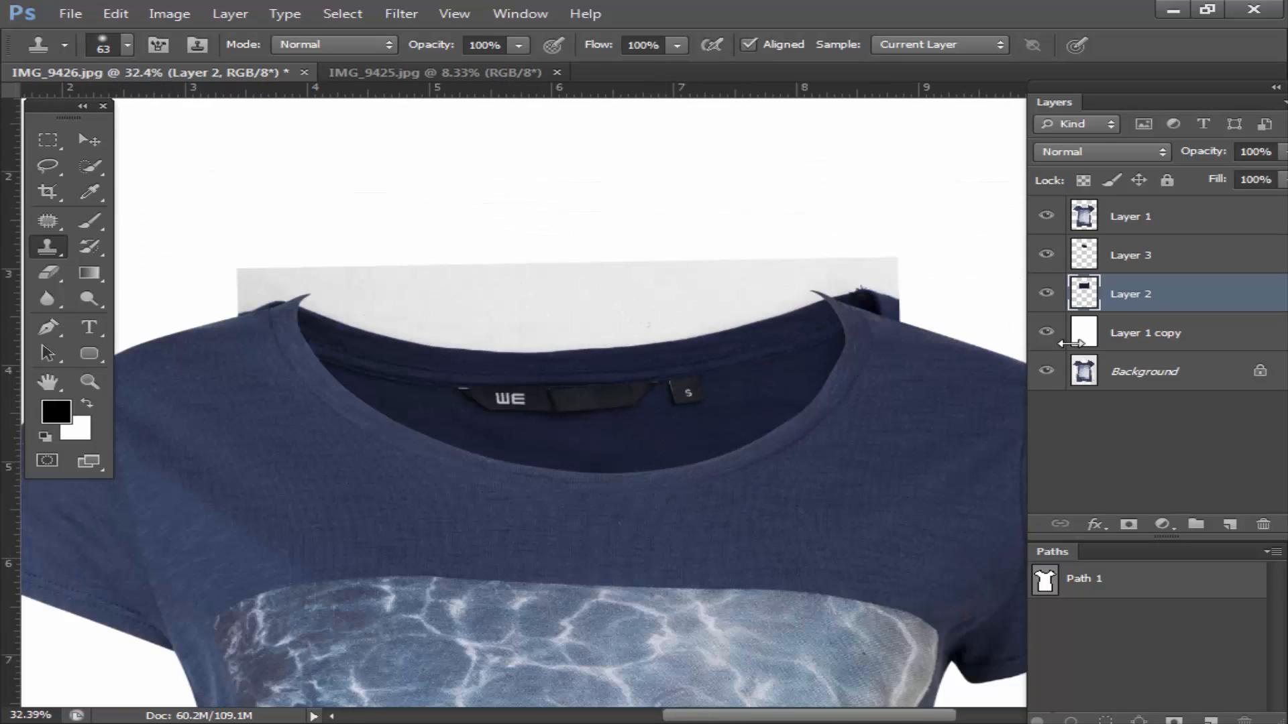
{"action": "left_click", "coordinate": [1124, 258]}
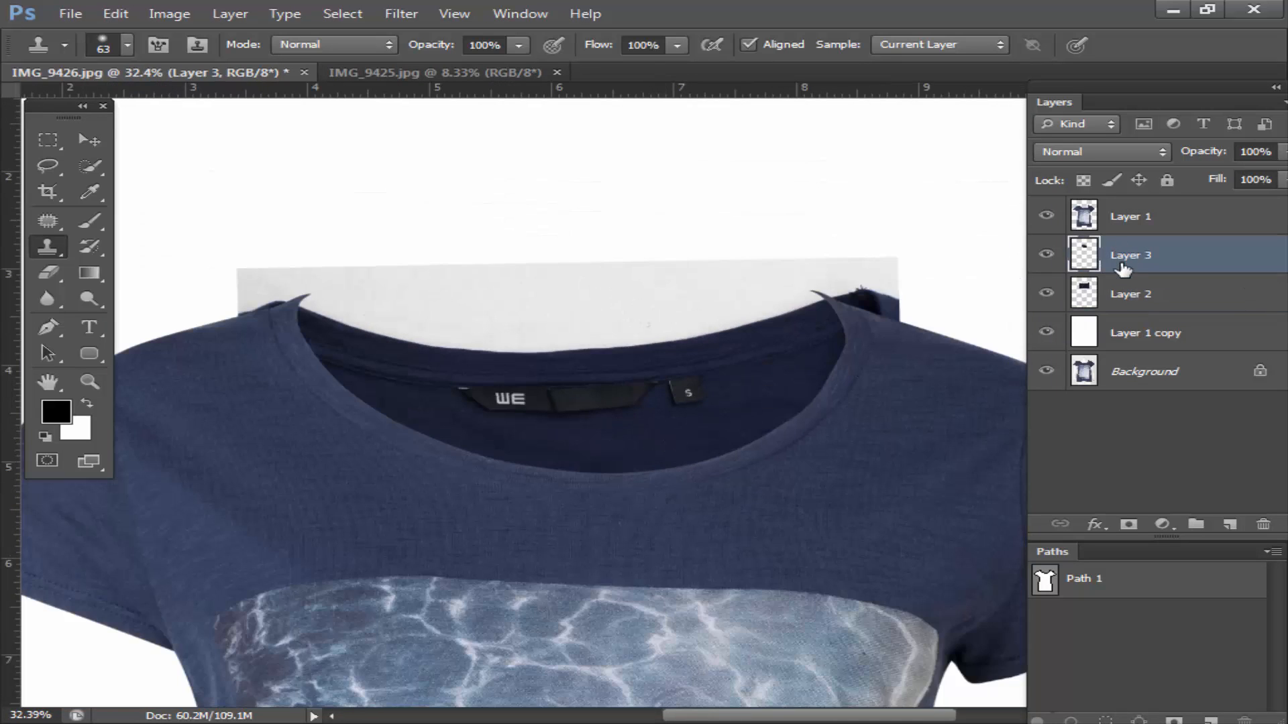
{"action": "key", "text": "Delete"}
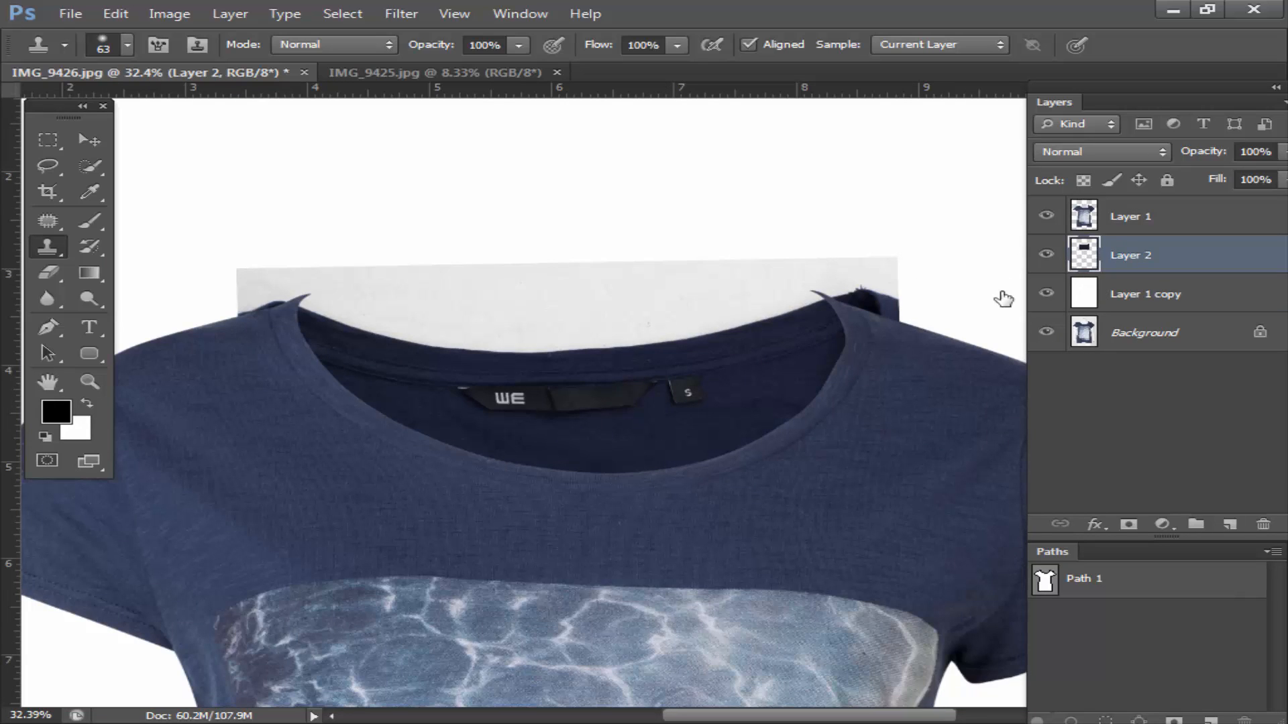
Step: Toggle Layer 2's visibility and check how the merged inner collar sits behind the T-shirt's neckline
{"action": "left_click", "coordinate": [1046, 254]}
{"action": "left_click", "coordinate": [1046, 255]}
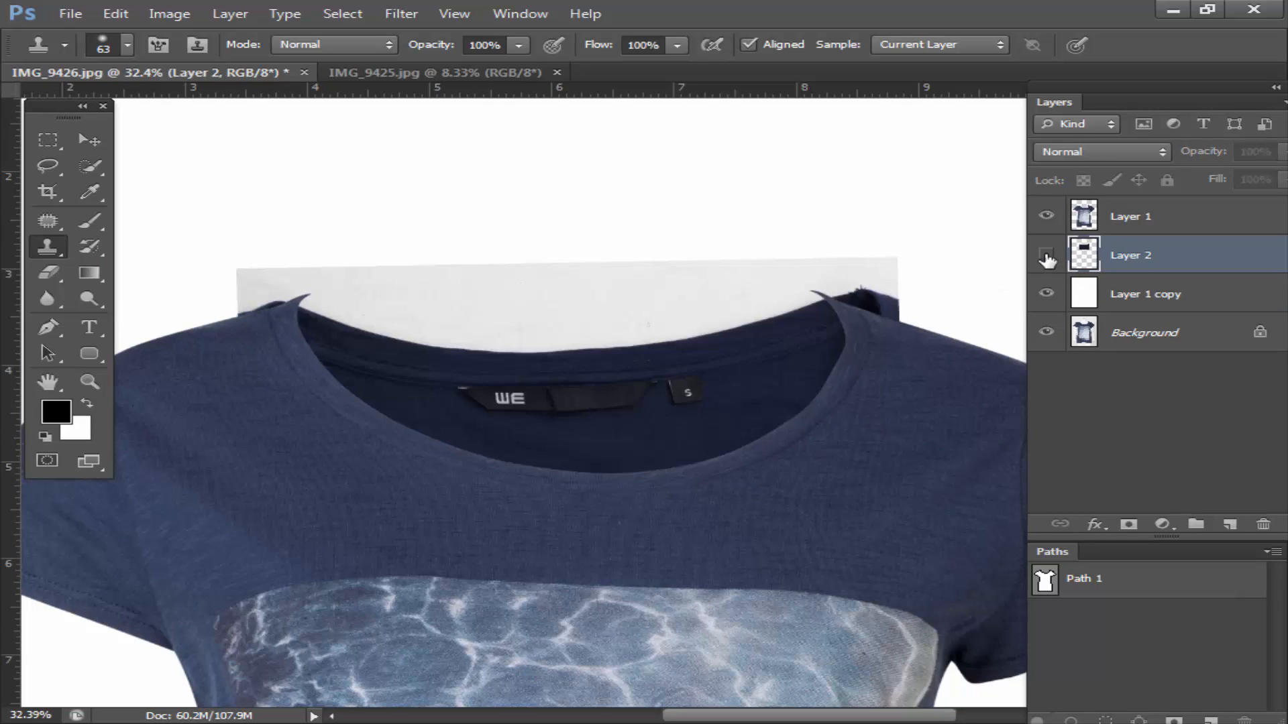
{"action": "left_click", "coordinate": [1046, 255]}
{"action": "left_click", "coordinate": [1046, 254]}
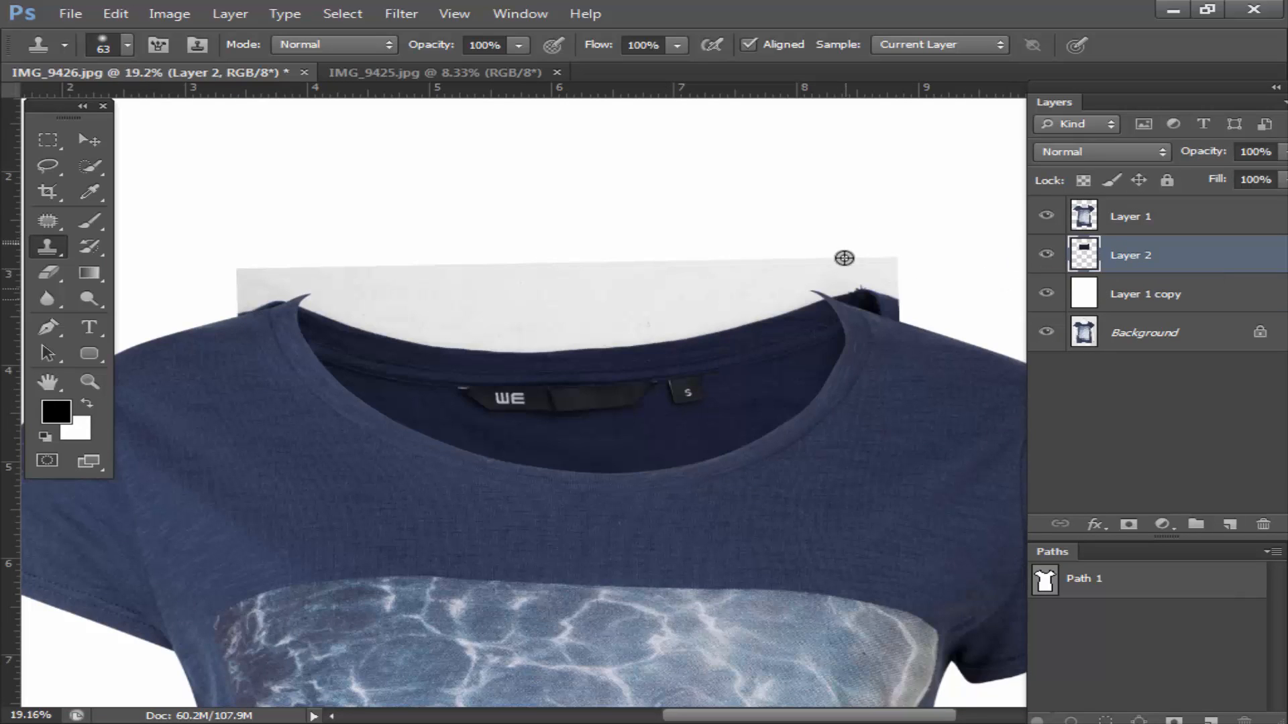
{"action": "scroll", "coordinate": [843, 258], "scroll_direction": "down", "scroll_amount": 3}
{"action": "scroll", "coordinate": [770, 454], "scroll_direction": "up", "scroll_amount": 3}
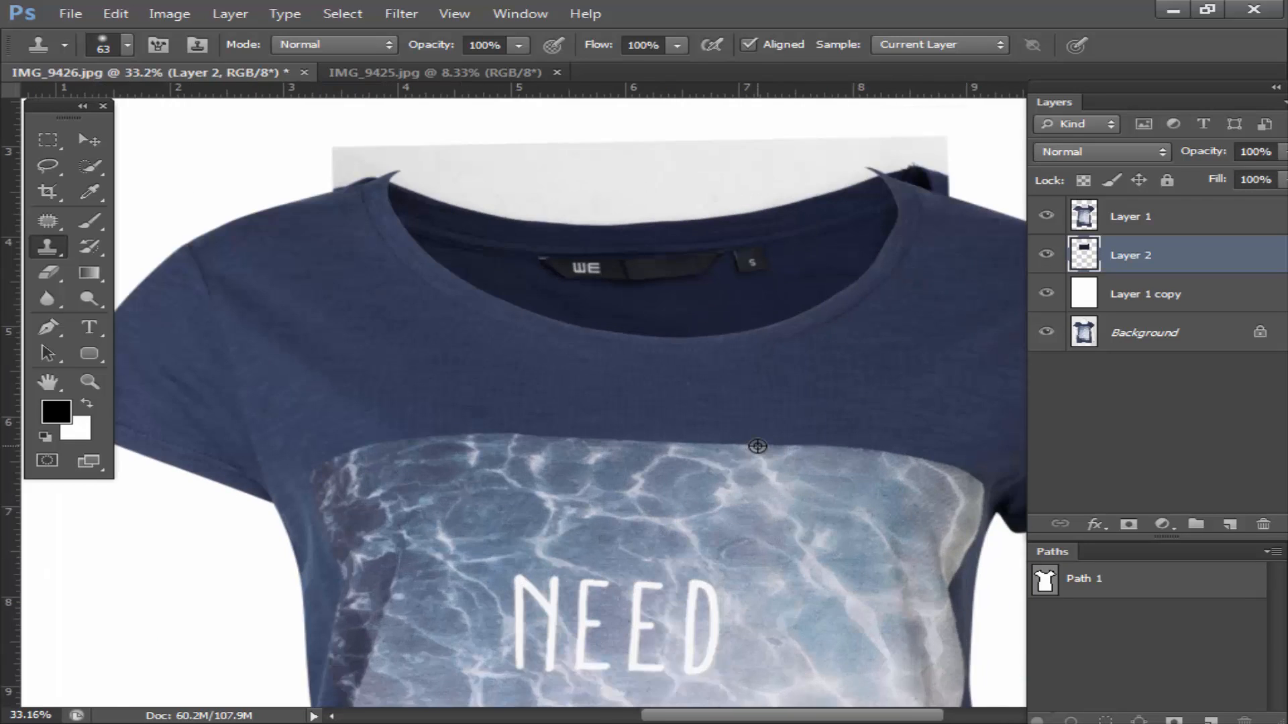
{"action": "left_click", "coordinate": [744, 452]}
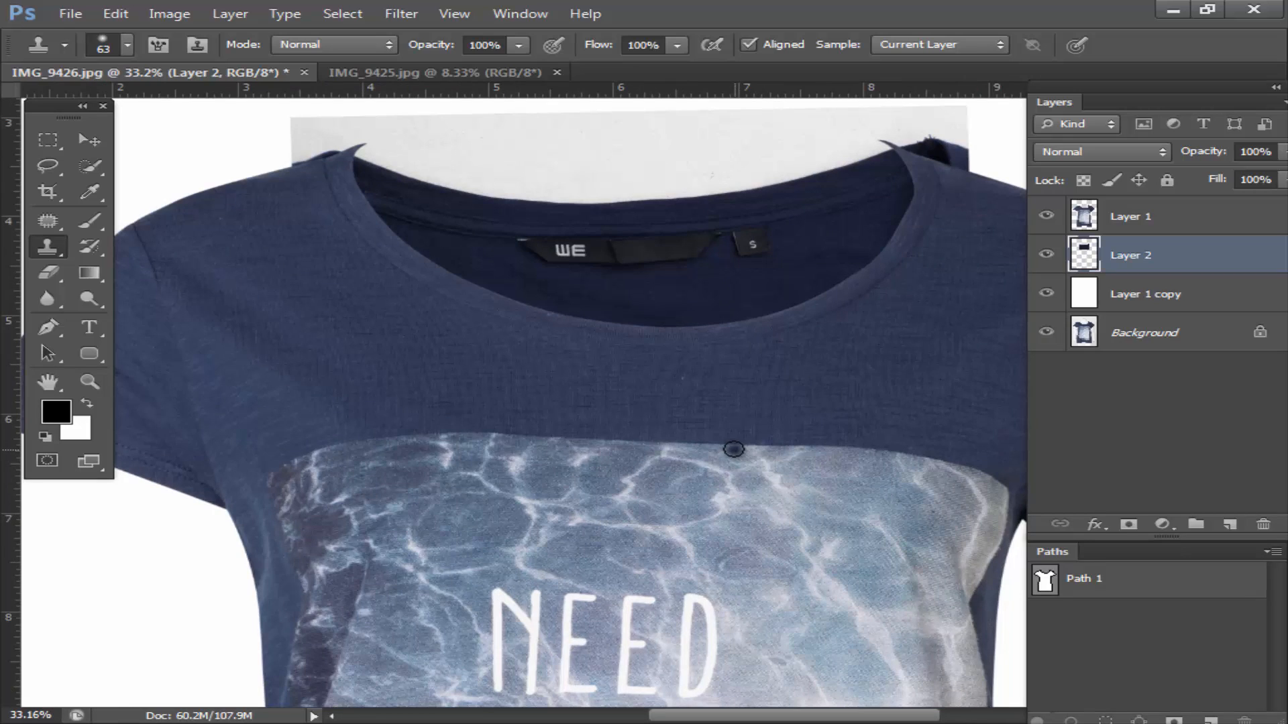
Step: Warp Layer 2 so the inner collar's left end rises slightly behind the T-shirt's left shoulder, and apply the warp
{"action": "left_click", "coordinate": [884, 340]}
{"action": "key", "text": "ctrl+t"}
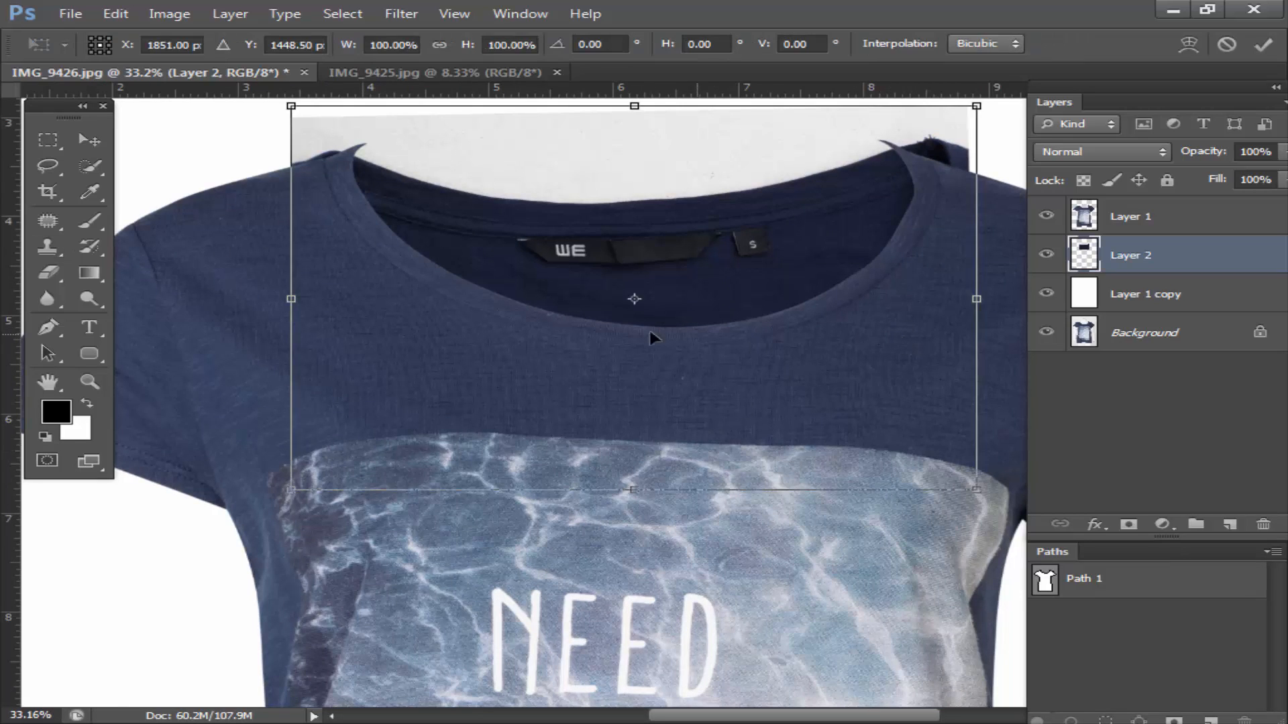
{"action": "right_click", "coordinate": [595, 280]}
{"action": "left_click", "coordinate": [661, 432]}
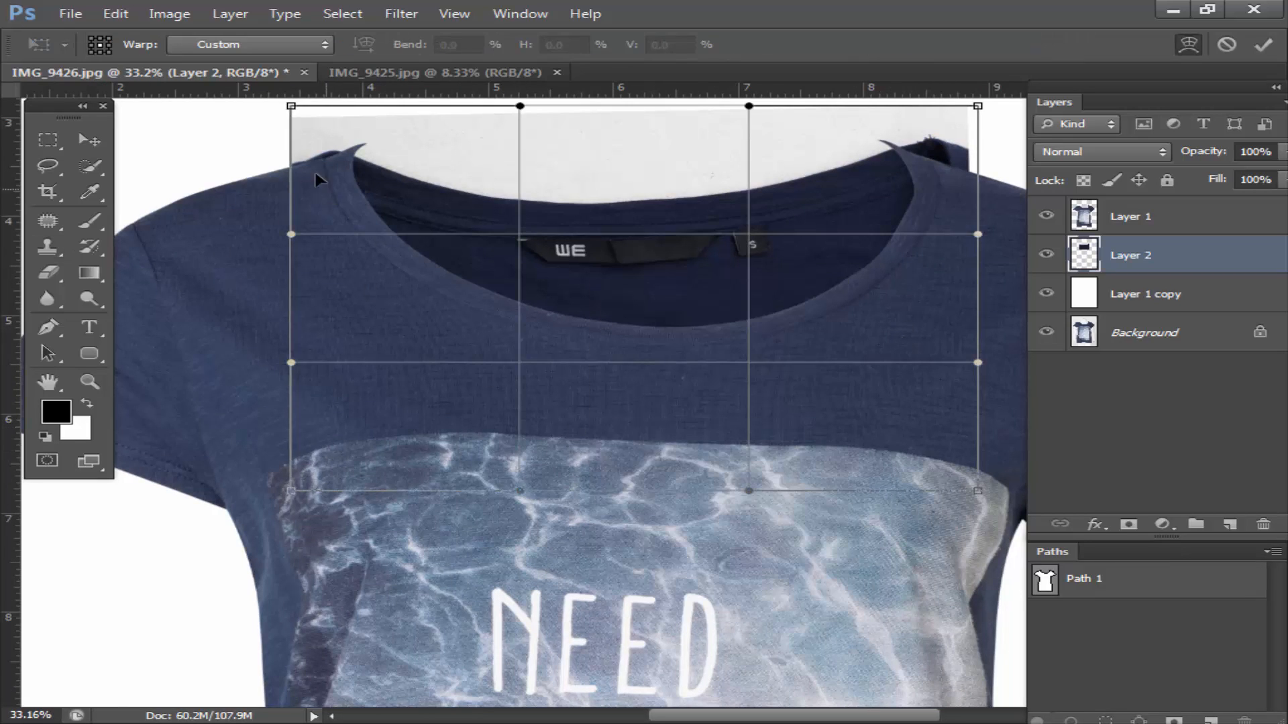
{"action": "scroll", "coordinate": [297, 144], "scroll_direction": "up", "scroll_amount": 5}
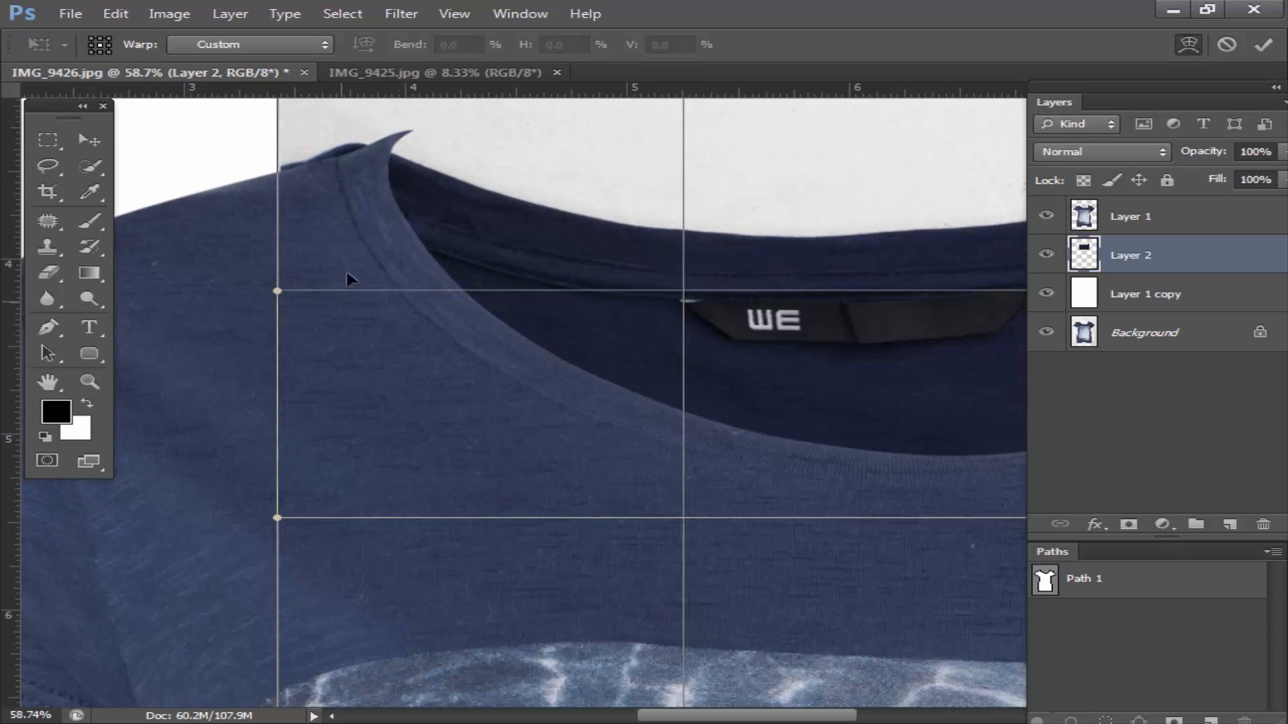
{"action": "scroll", "coordinate": [356, 261], "scroll_direction": "down", "scroll_amount": 3}
{"action": "scroll", "coordinate": [389, 144], "scroll_direction": "up", "scroll_amount": 3}
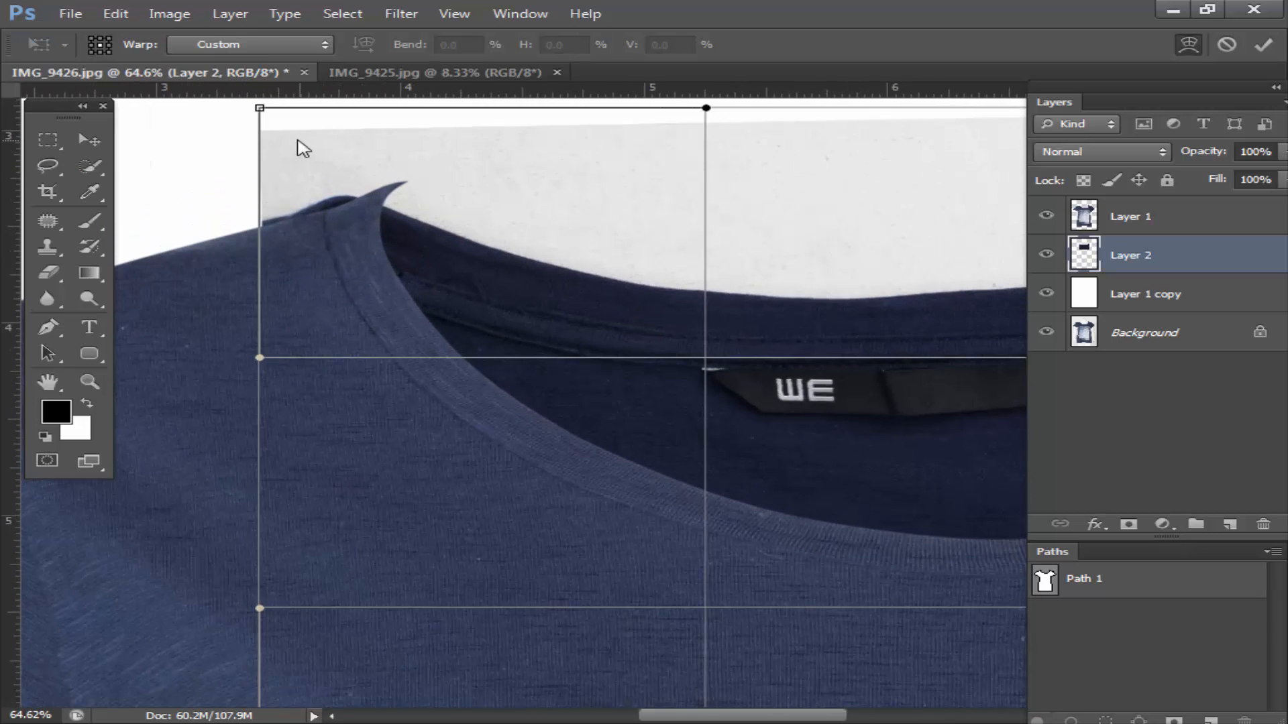
{"action": "left_click_drag", "start_coordinate": [289, 172], "coordinate": [292, 156]}
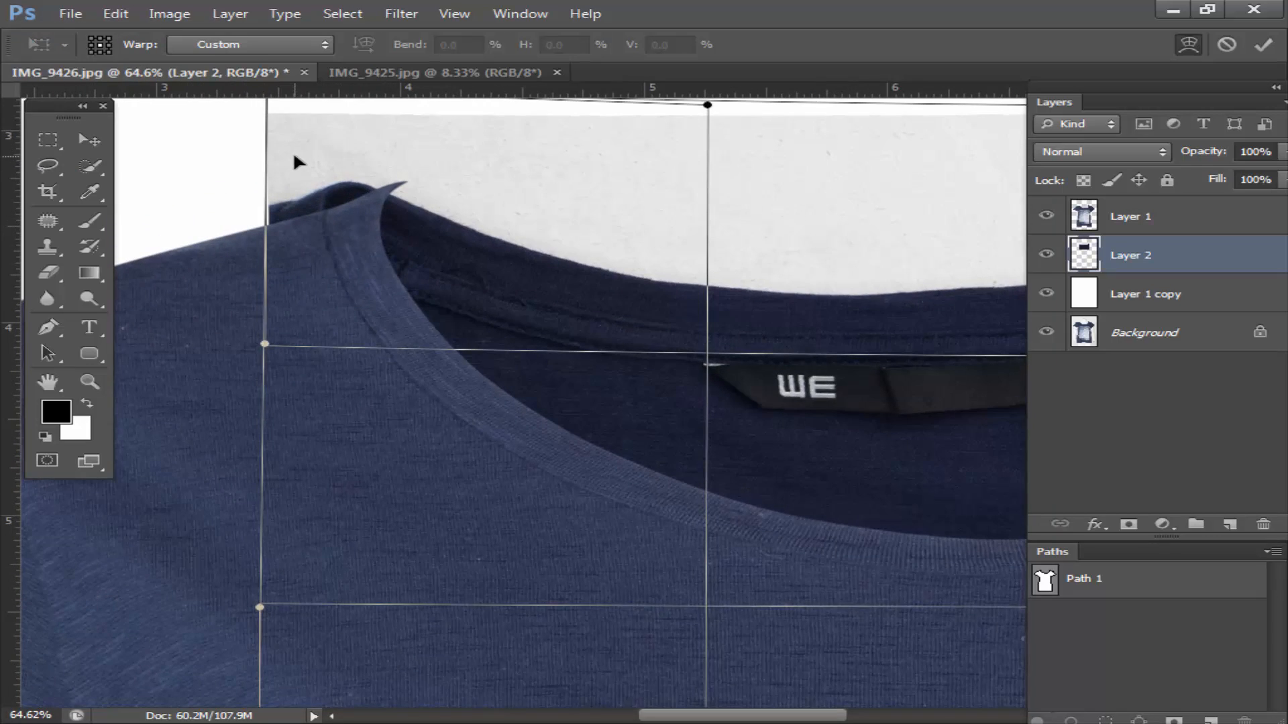
{"action": "scroll", "coordinate": [387, 326], "scroll_direction": "down", "scroll_amount": 2}
{"action": "left_click_drag", "start_coordinate": [627, 460], "coordinate": [554, 465]}
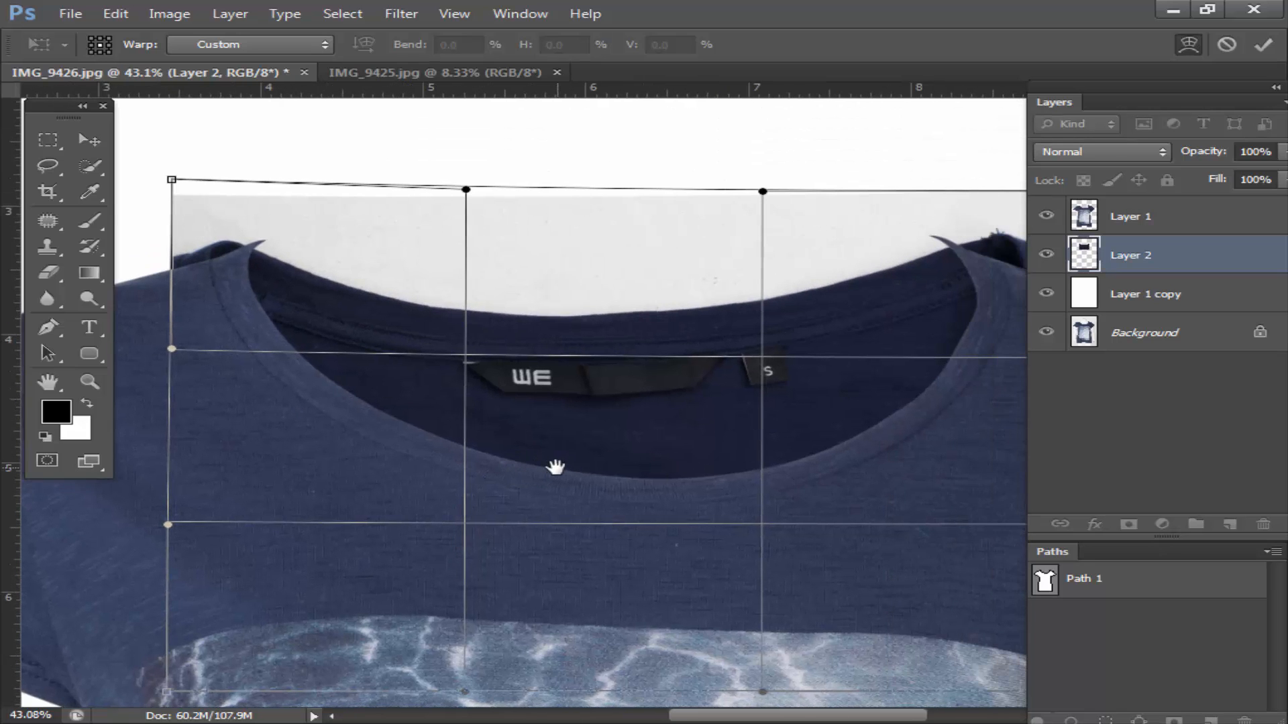
{"action": "key", "text": "Return"}
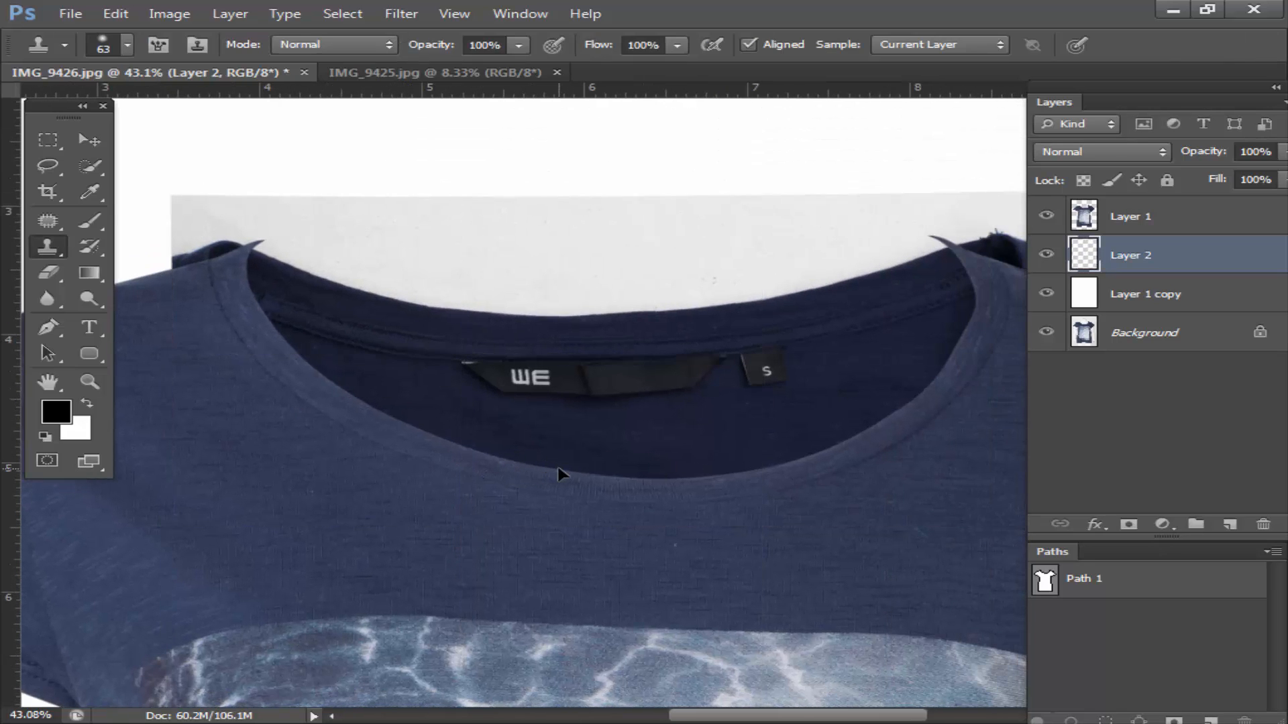
{"action": "key", "text": "ctrl+t"}
{"action": "right_click", "coordinate": [543, 406]}
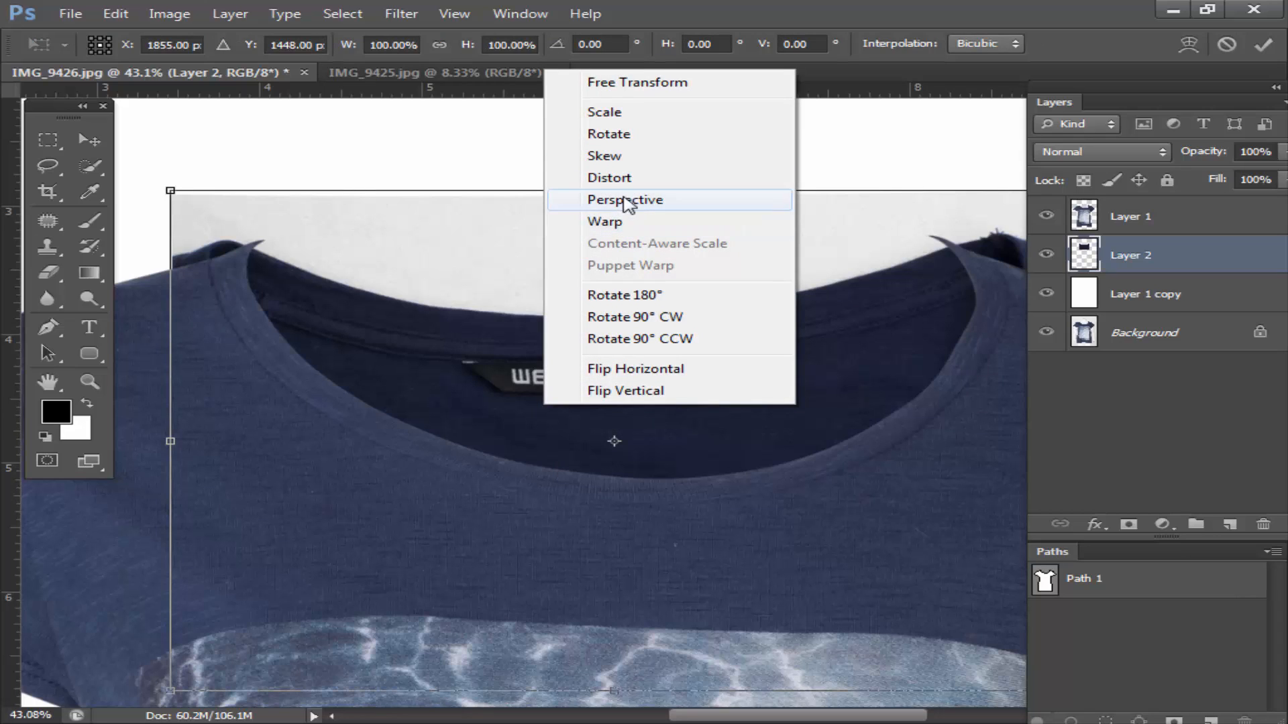
{"action": "left_click", "coordinate": [444, 481]}
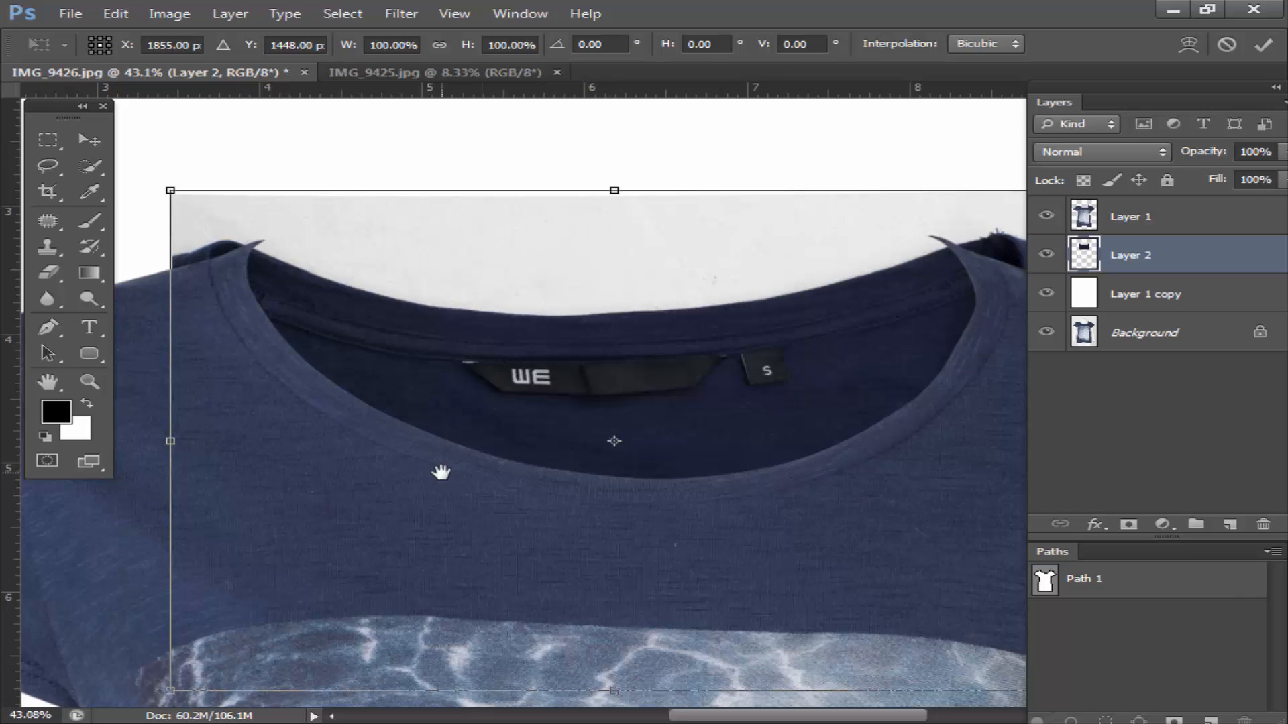
{"action": "key", "text": "Return"}
Step: Duplicate the T-shirt outline path, Path 1
{"action": "key", "text": "s"}
{"action": "scroll", "coordinate": [474, 375], "scroll_direction": "down", "scroll_amount": 2}
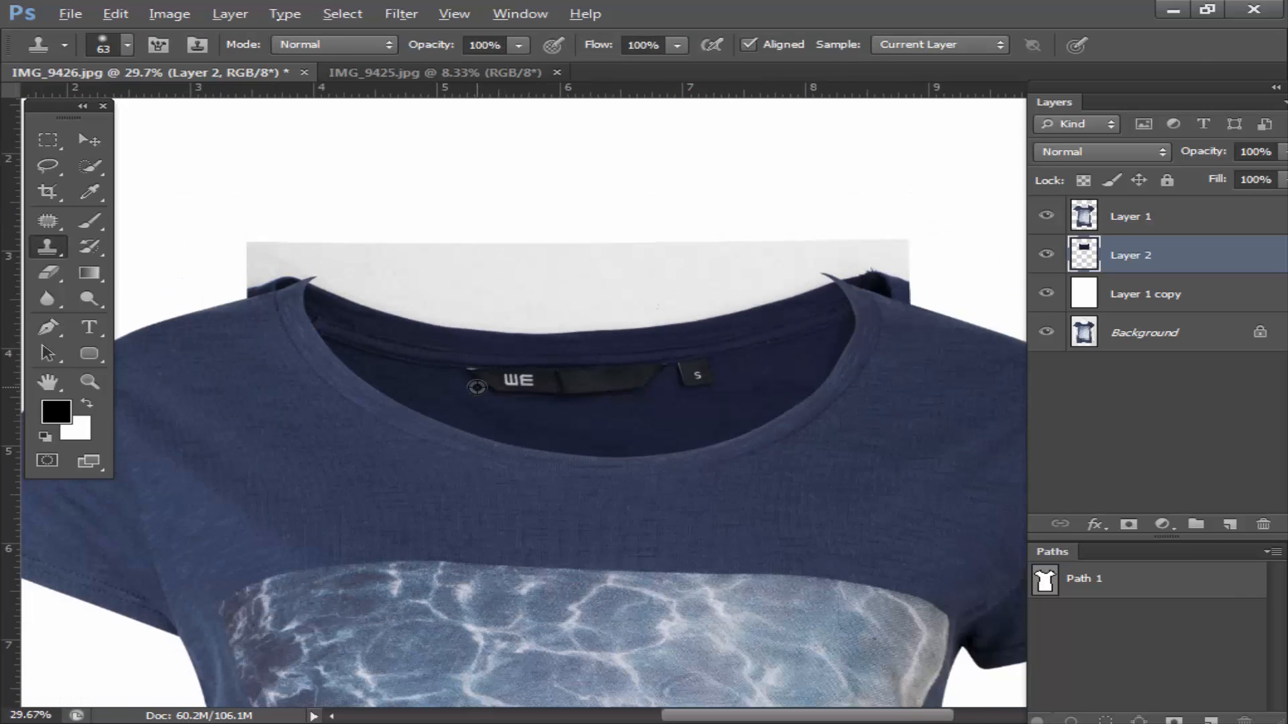
{"action": "scroll", "coordinate": [476, 387], "scroll_direction": "down", "scroll_amount": 1}
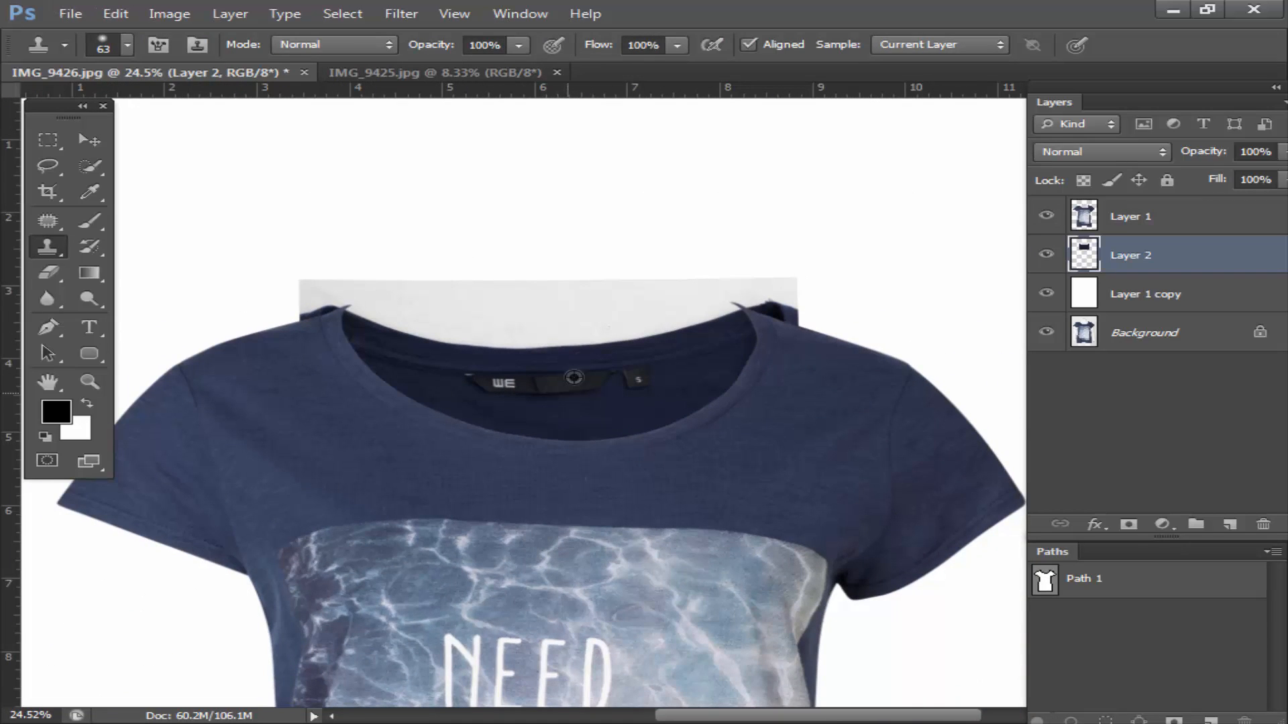
{"action": "scroll", "coordinate": [573, 378], "scroll_direction": "down", "scroll_amount": 2}
{"action": "scroll", "coordinate": [598, 382], "scroll_direction": "up", "scroll_amount": 2}
{"action": "scroll", "coordinate": [673, 402], "scroll_direction": "down", "scroll_amount": 3}
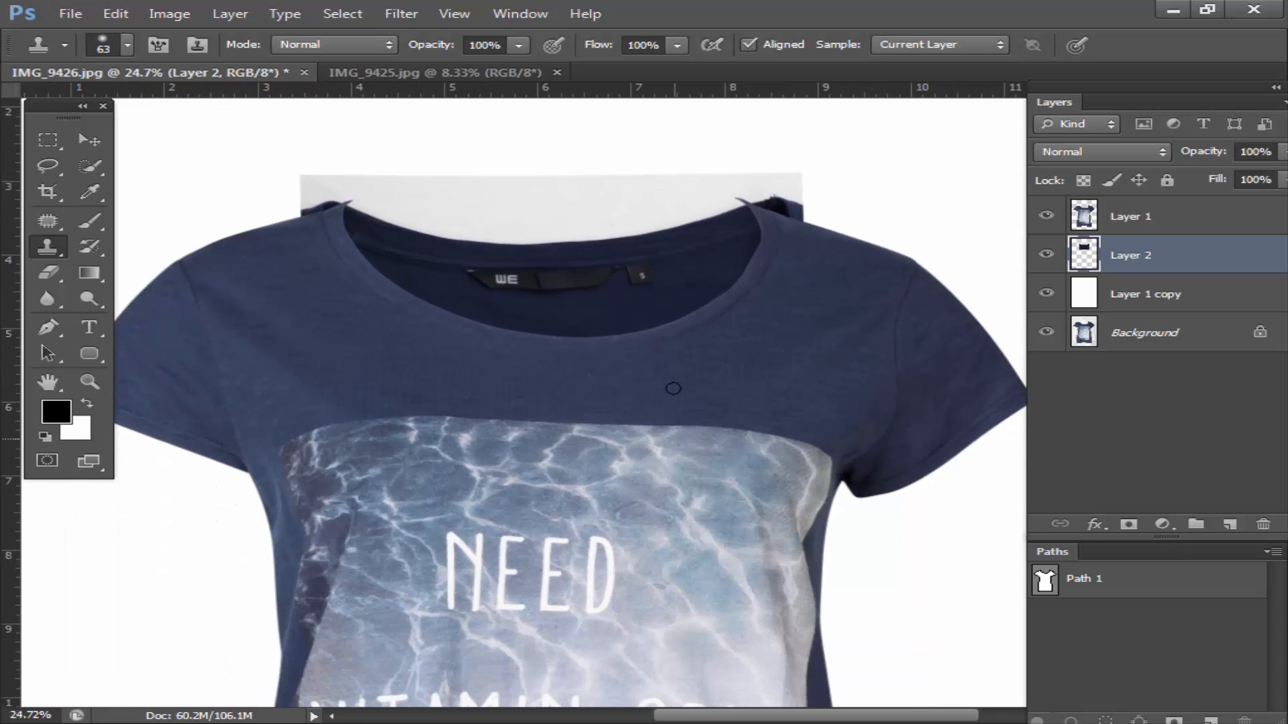
{"action": "scroll", "coordinate": [670, 403], "scroll_direction": "down", "scroll_amount": 4}
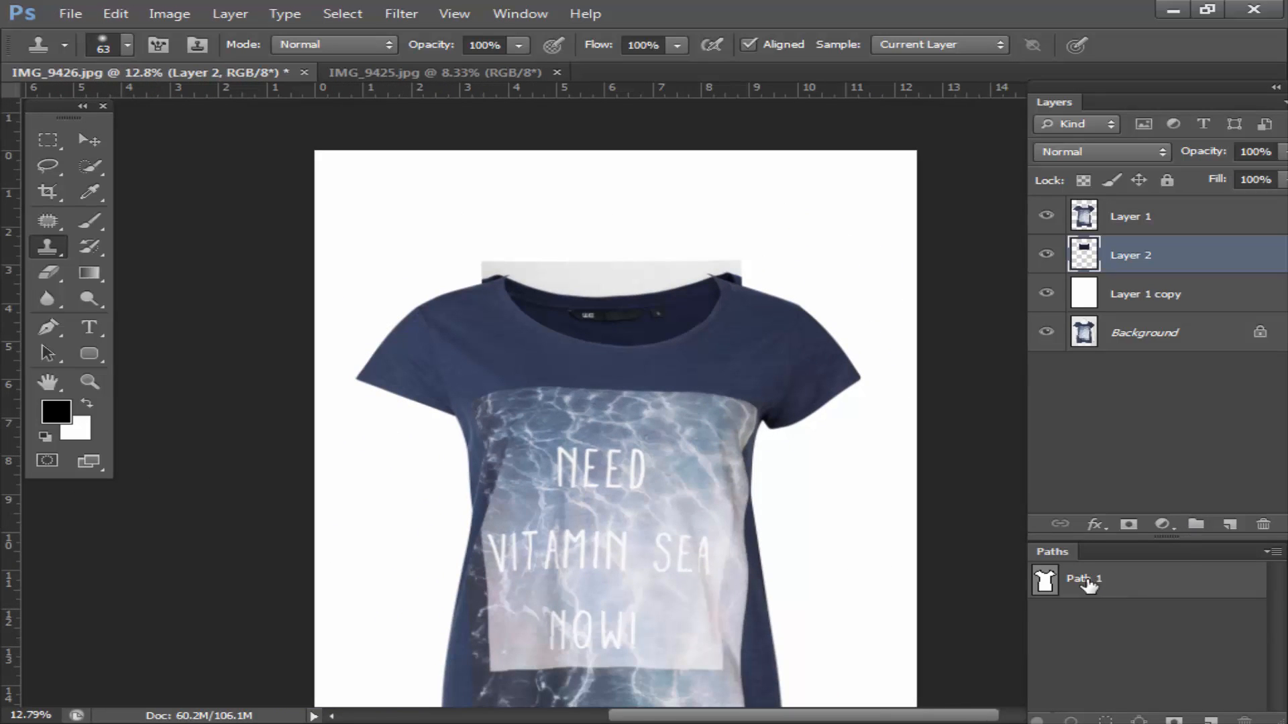
{"action": "left_click_drag", "start_coordinate": [1088, 586], "coordinate": [1211, 719]}
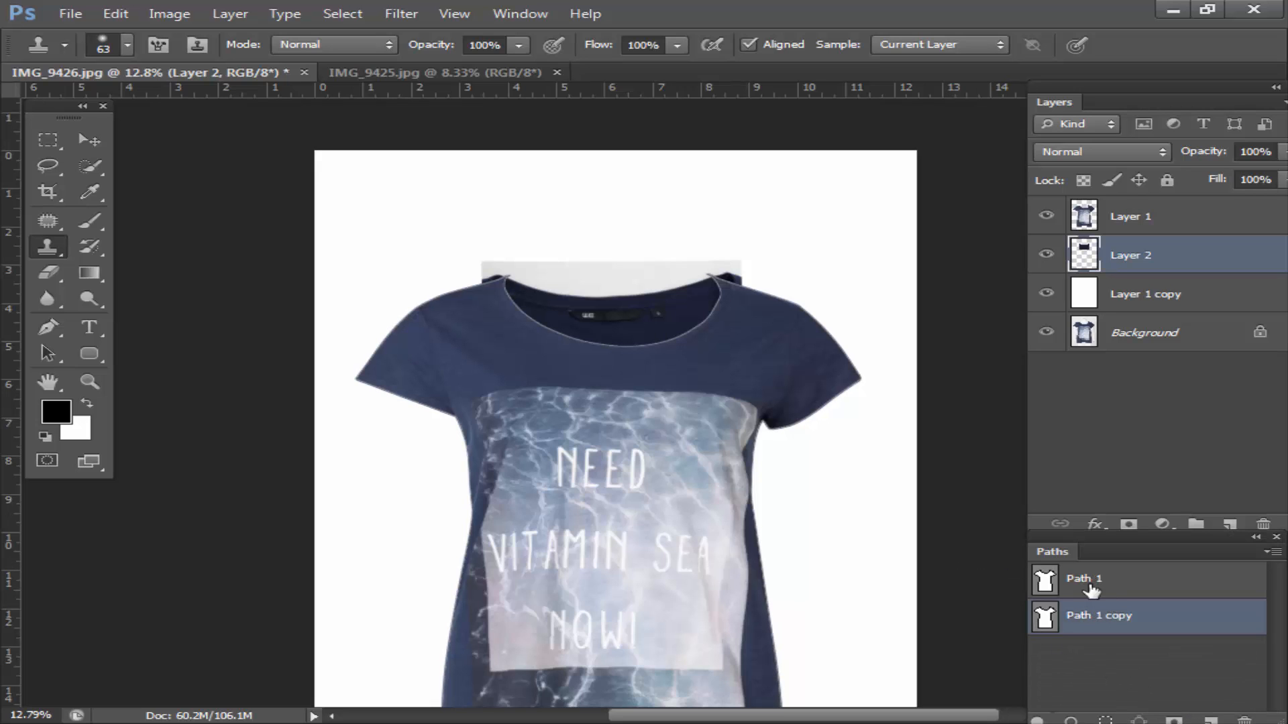
Step: Remove the pointed right-shoulder tip from Path 1 copy with the Pen tool and start a new curve along the inner collar's upper edge
{"action": "scroll", "coordinate": [813, 353], "scroll_direction": "up", "scroll_amount": 3}
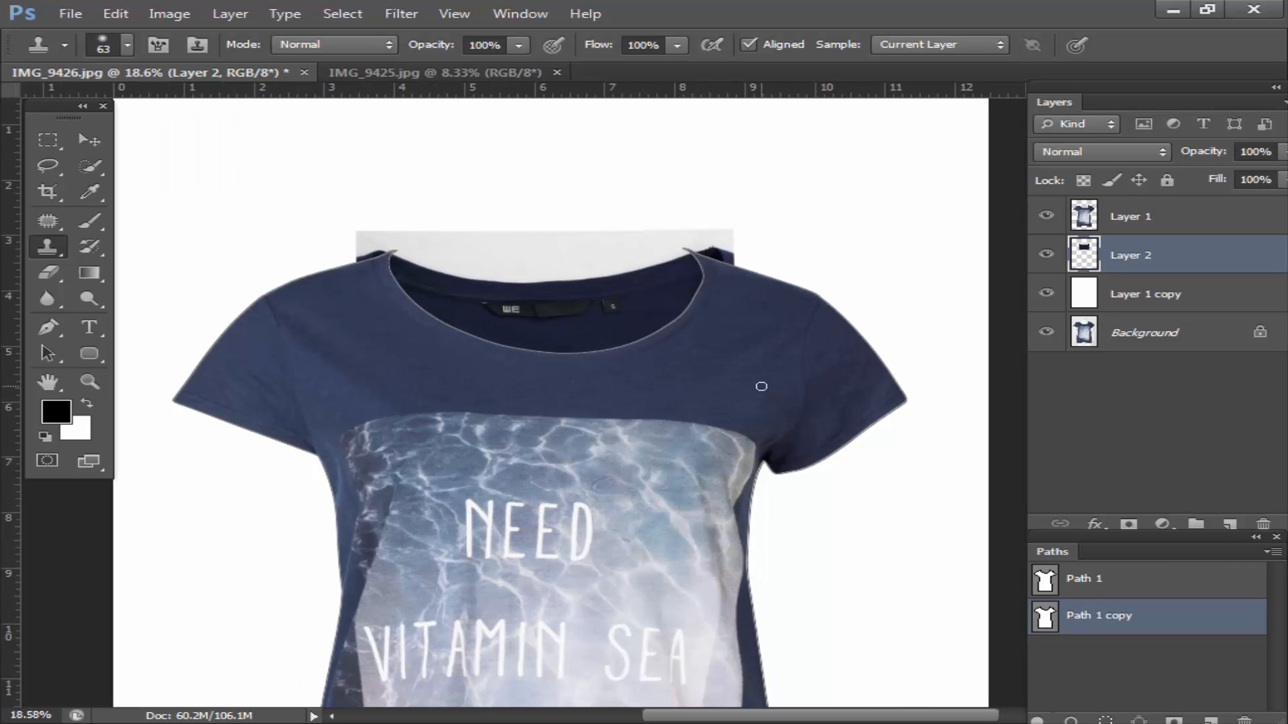
{"action": "key", "text": "p"}
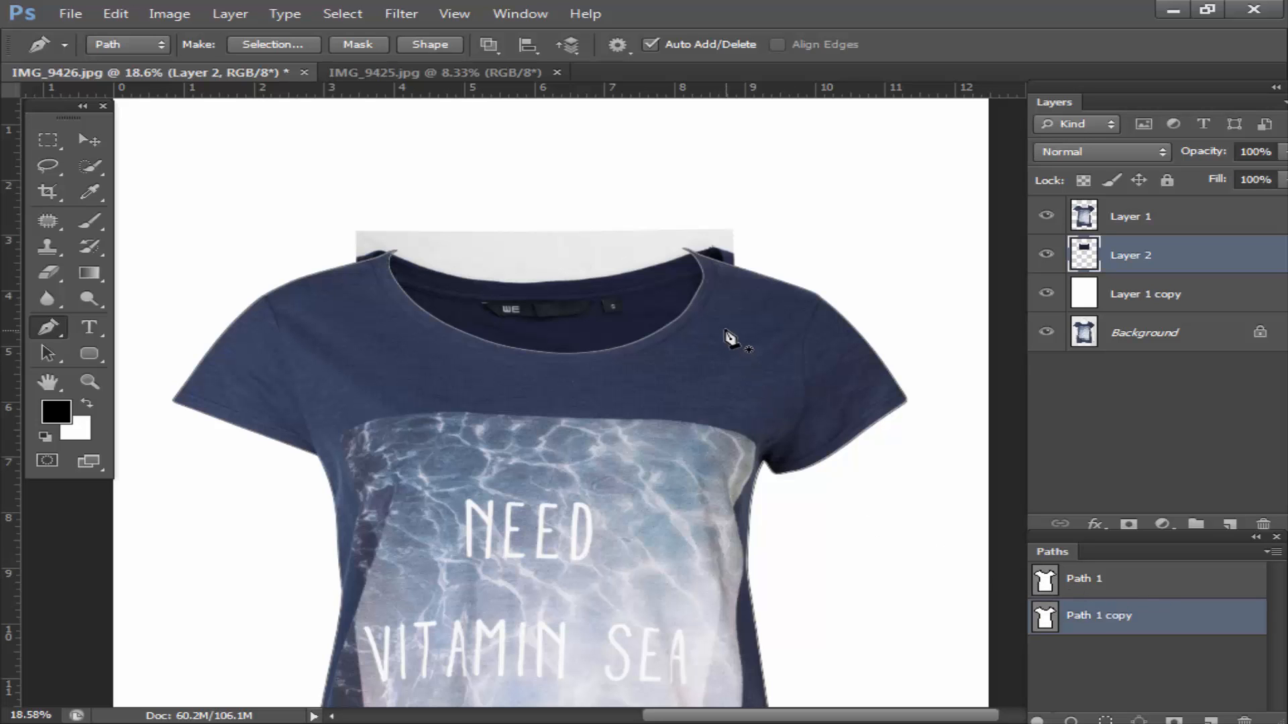
{"action": "scroll", "coordinate": [728, 338], "scroll_direction": "up", "scroll_amount": 10}
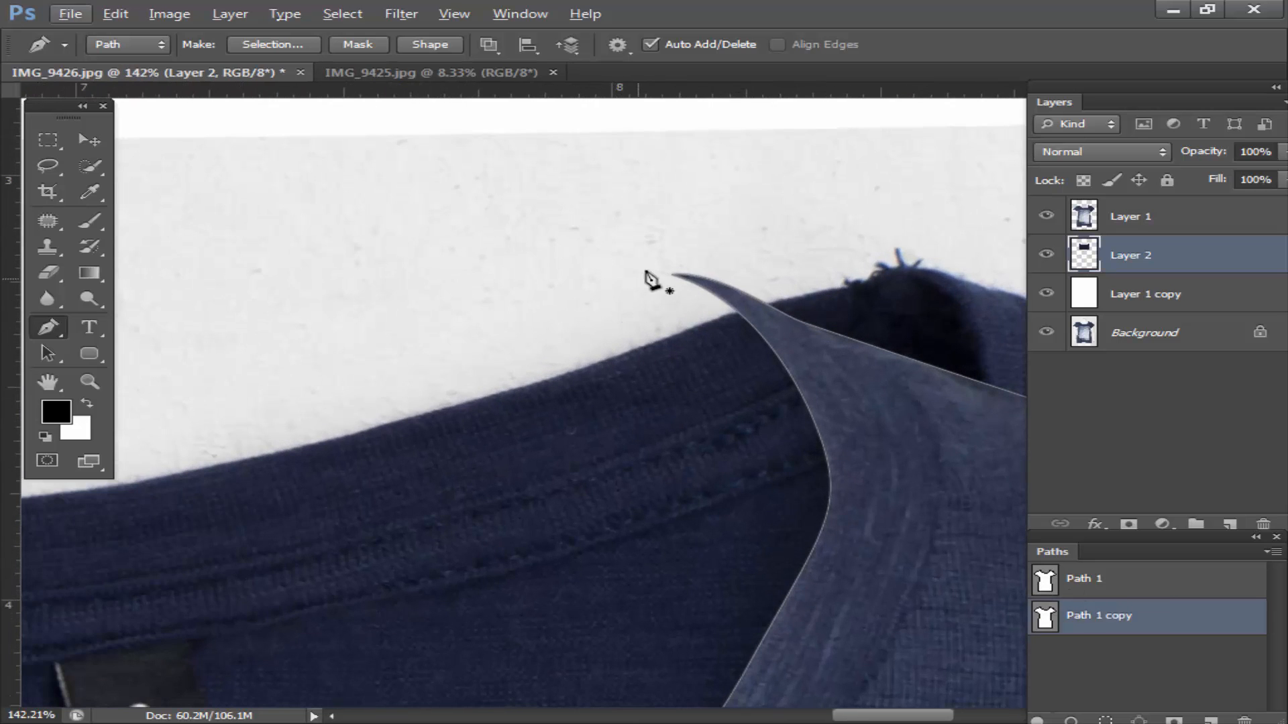
{"action": "left_click_drag", "start_coordinate": [690, 219], "coordinate": [618, 381]}
{"action": "left_click_drag", "start_coordinate": [747, 190], "coordinate": [552, 421]}
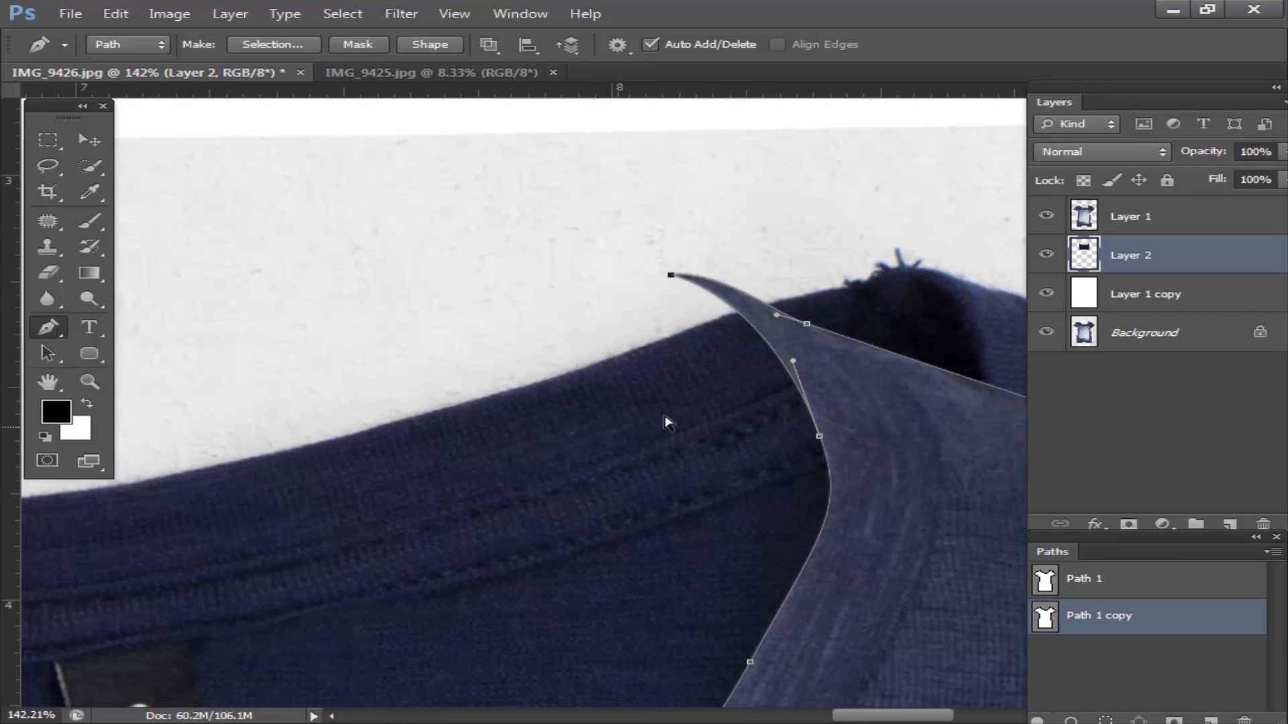
{"action": "key", "text": "Delete"}
{"action": "left_click_drag", "start_coordinate": [807, 324], "coordinate": [683, 339]}
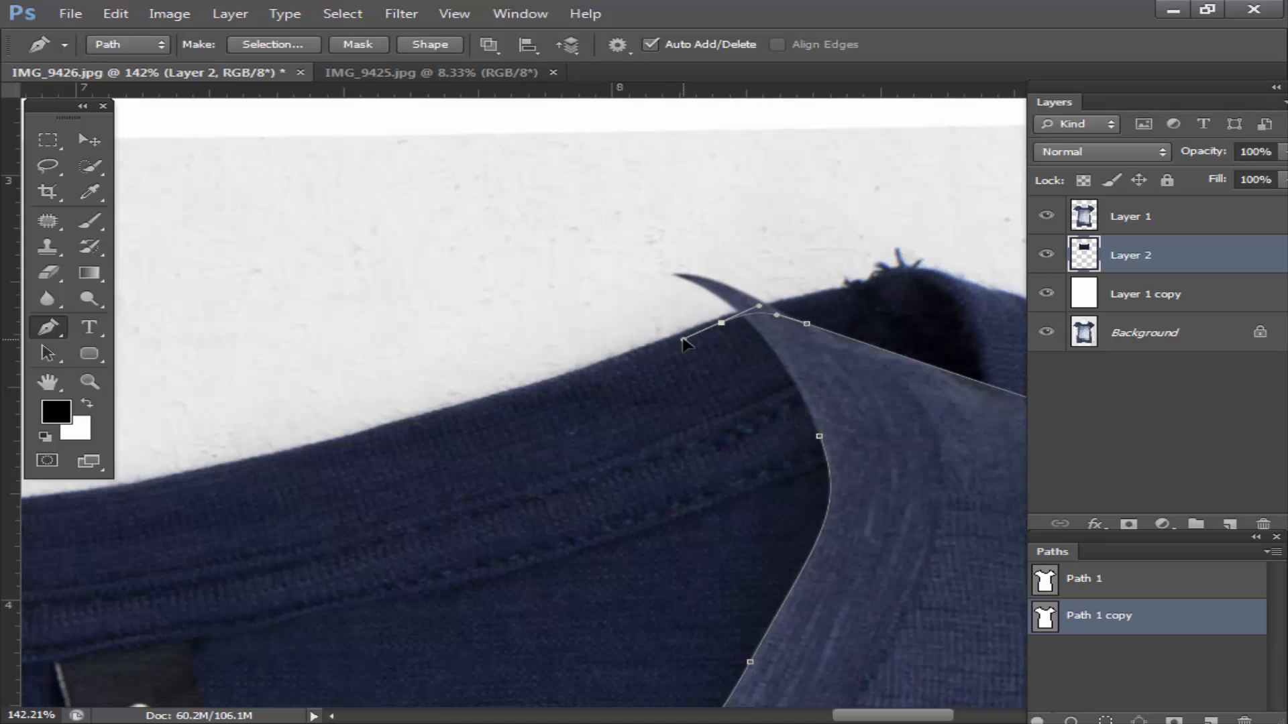
Step: Extend the Path 1 copy outline leftward with curved anchors along the upper edge of the inner collar
{"action": "scroll", "coordinate": [673, 337], "scroll_direction": "down", "scroll_amount": 2}
{"action": "scroll", "coordinate": [456, 441], "scroll_direction": "left", "scroll_amount": 2}
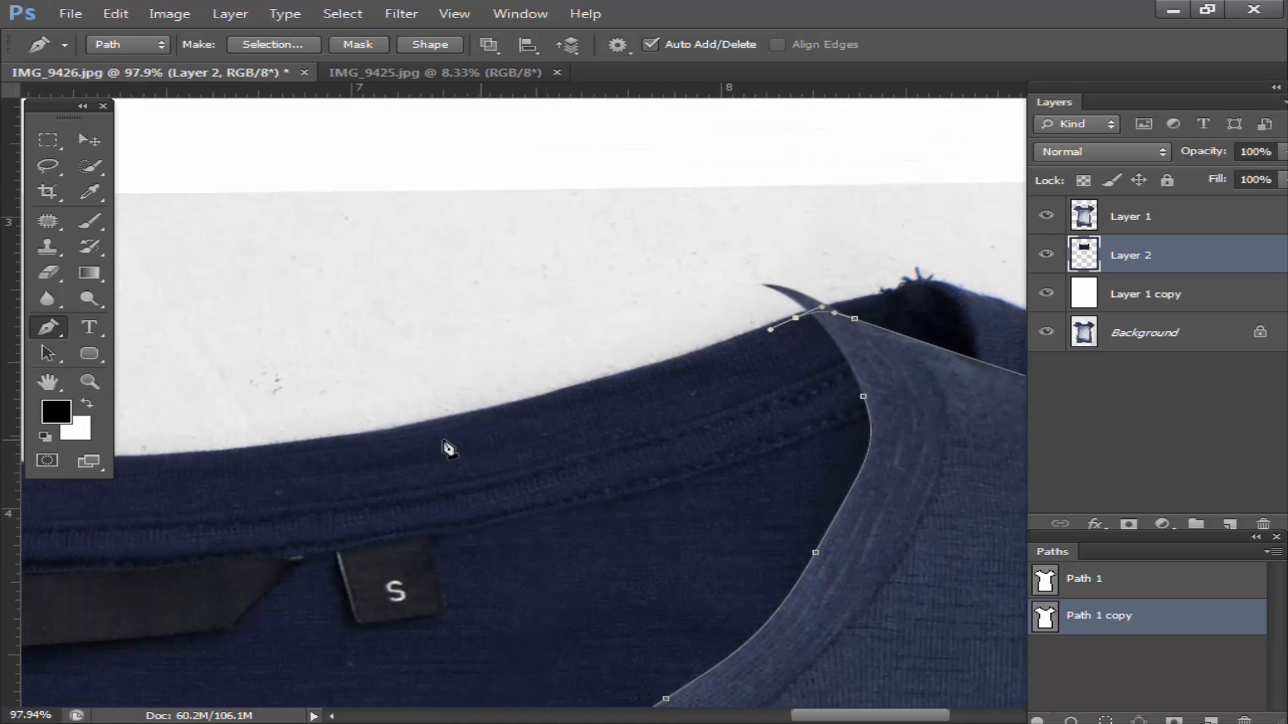
{"action": "left_click_drag", "start_coordinate": [353, 440], "coordinate": [161, 469]}
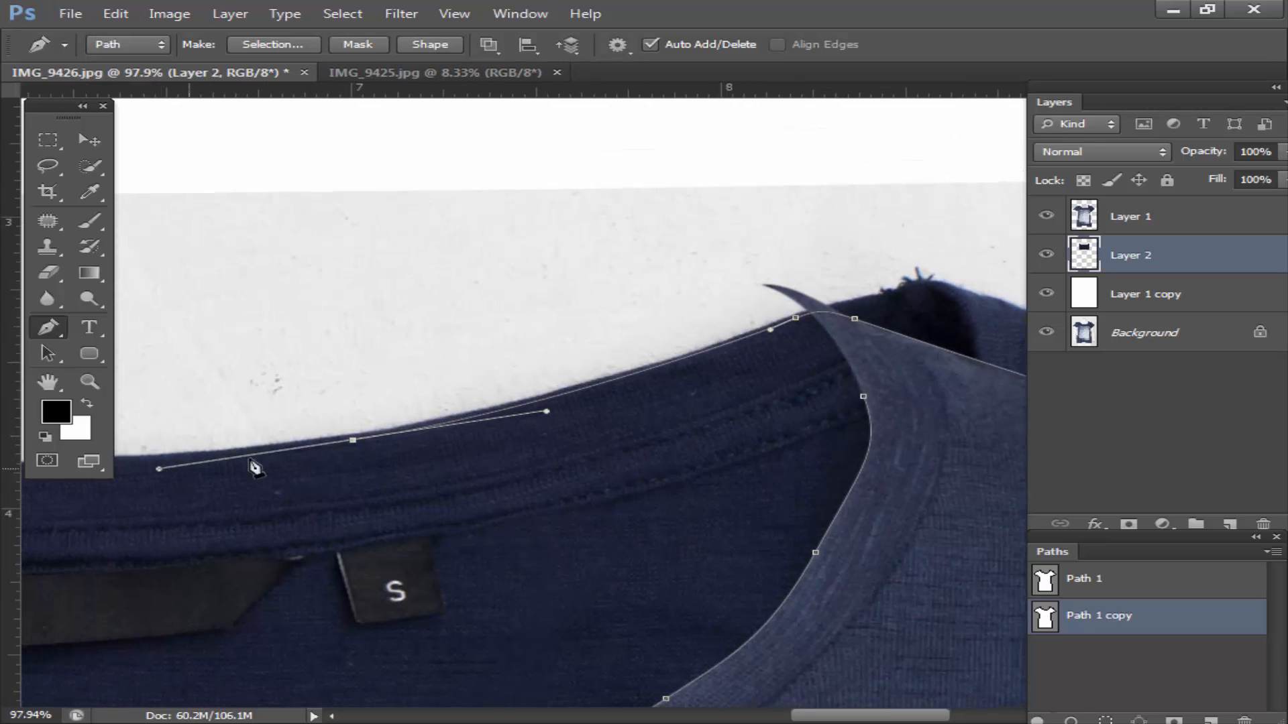
{"action": "left_click_drag", "start_coordinate": [255, 462], "coordinate": [736, 451]}
{"action": "left_click_drag", "start_coordinate": [629, 443], "coordinate": [397, 414]}
{"action": "left_click_drag", "start_coordinate": [202, 316], "coordinate": [308, 400]}
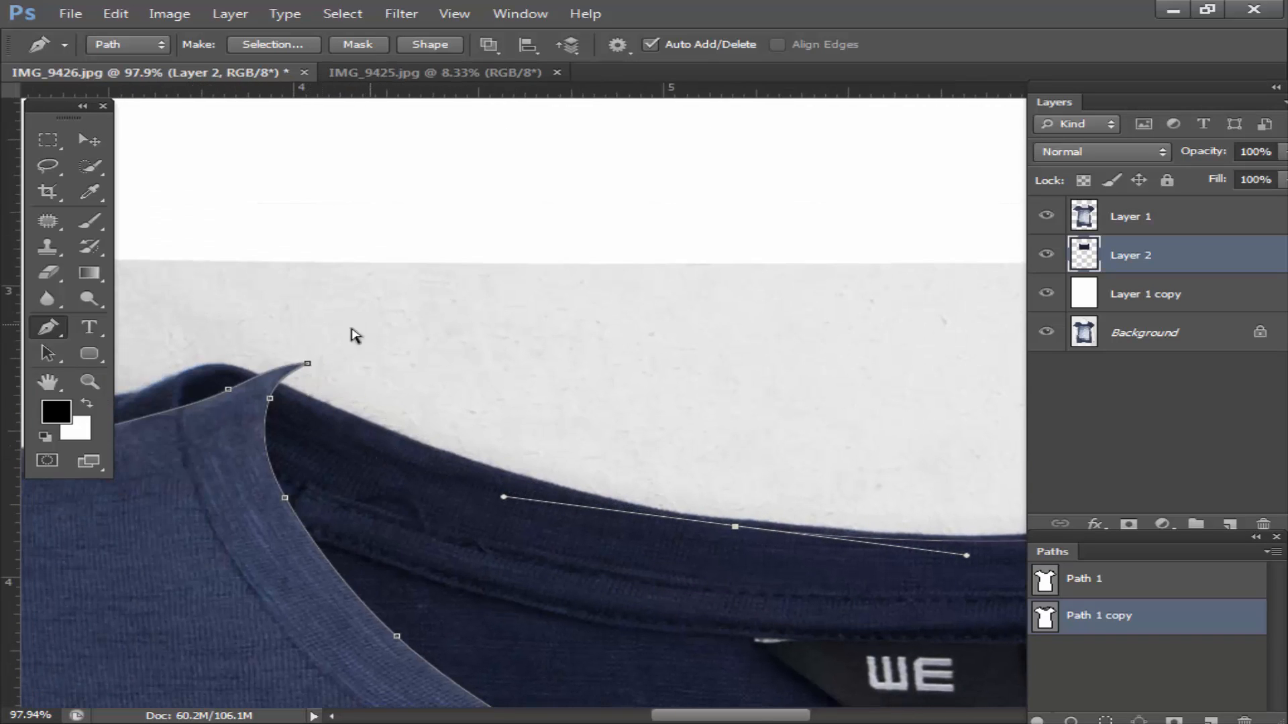
Step: Remove the pointed left-shoulder tip from the outline and join the shoulder to the new curve along the inner collar's upper edge
{"action": "left_click_drag", "start_coordinate": [367, 325], "coordinate": [289, 389]}
{"action": "key", "text": "Delete"}
{"action": "left_click", "coordinate": [229, 389]}
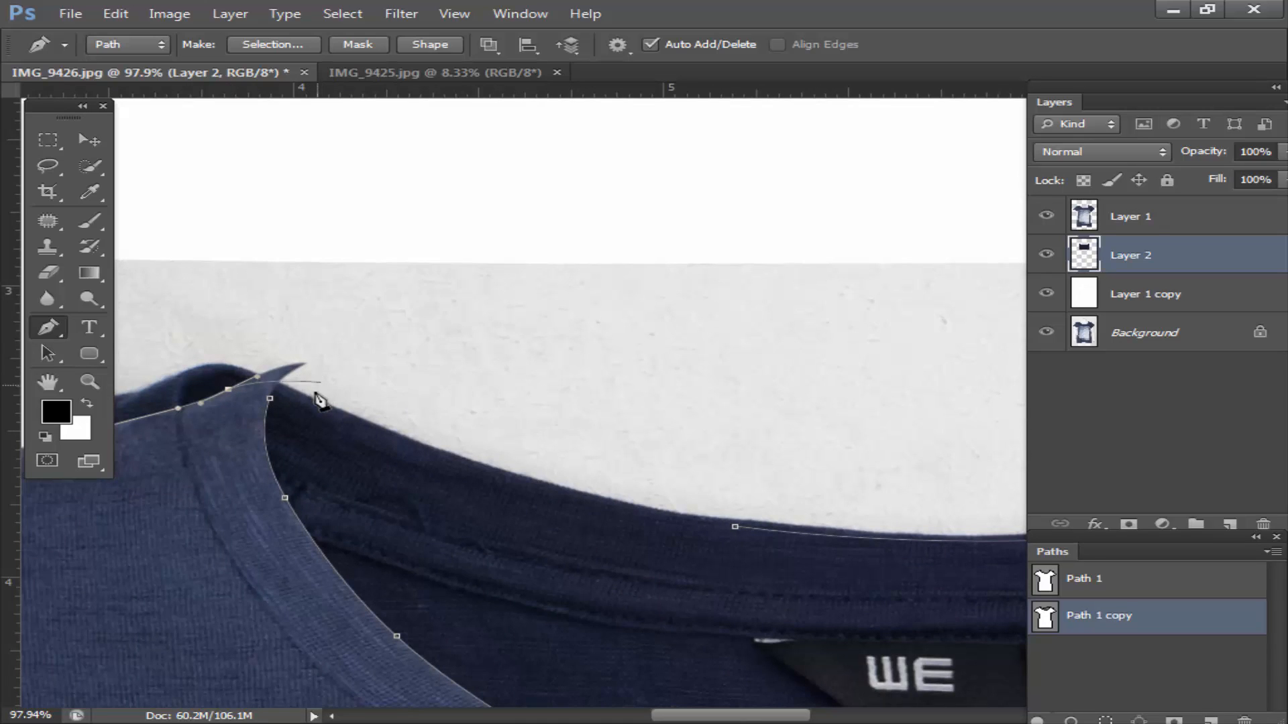
{"action": "left_click_drag", "start_coordinate": [304, 398], "coordinate": [325, 410]}
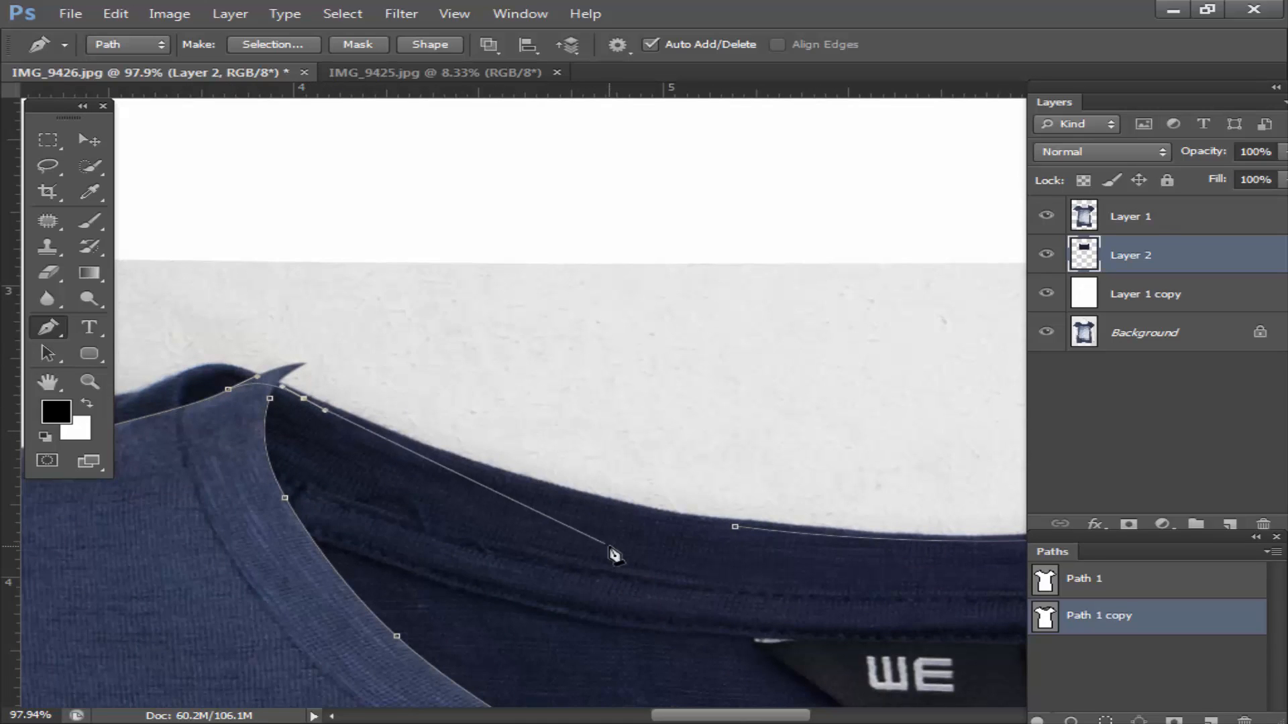
{"action": "left_click", "coordinate": [735, 527]}
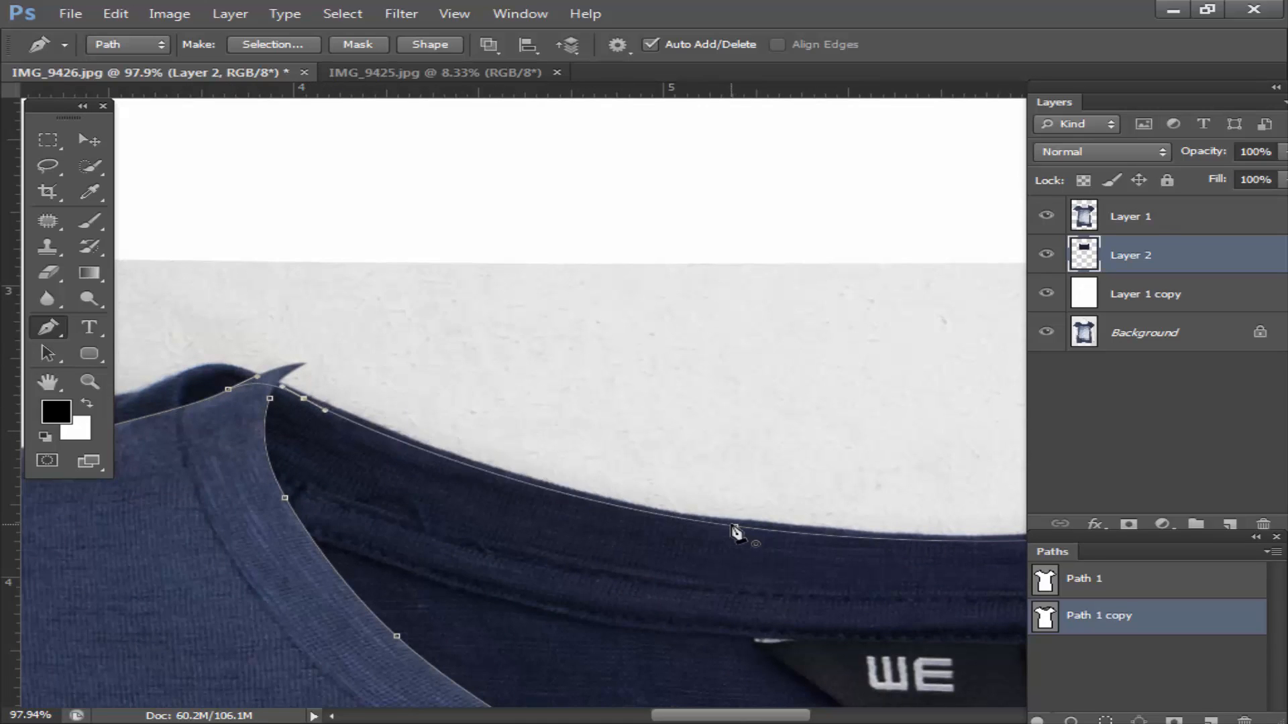
Step: Delete the leftover front-neckline segment from Path 1 copy so that only the outer outline remains
{"action": "left_click", "coordinate": [381, 628], "text": "ctrl"}
{"action": "scroll", "coordinate": [403, 475], "scroll_direction": "down", "scroll_amount": 6}
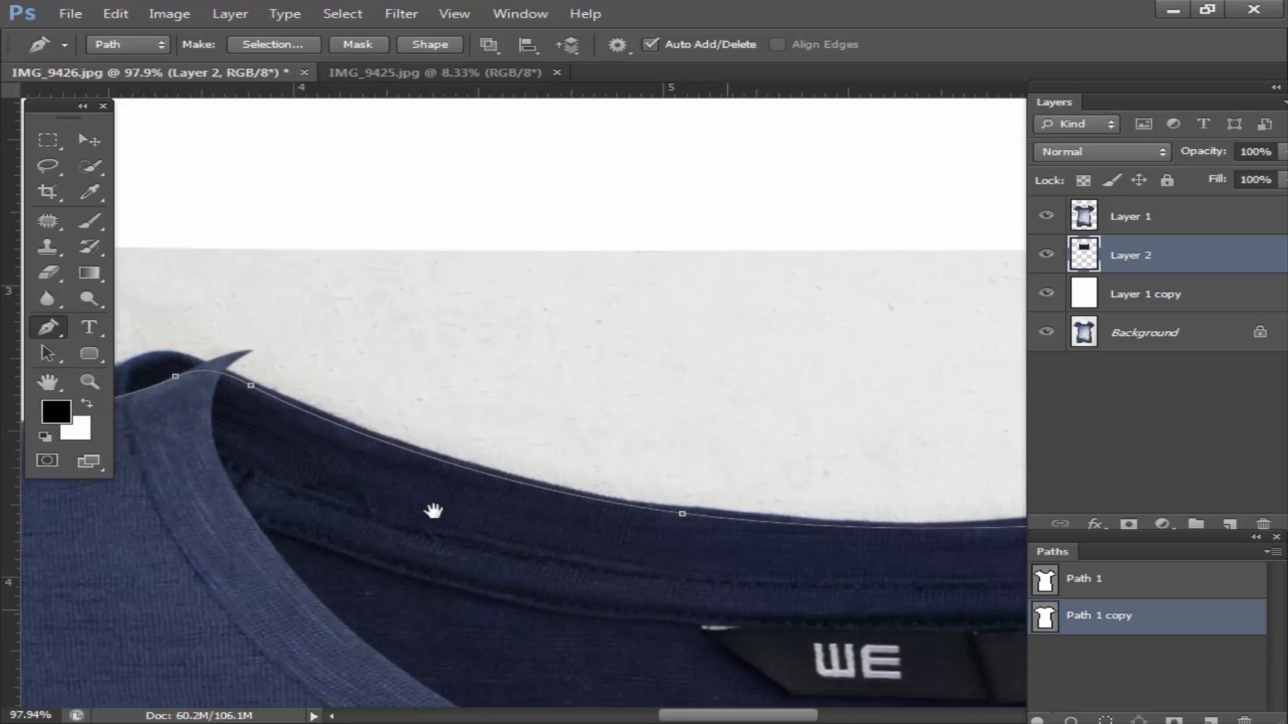
{"action": "scroll", "coordinate": [496, 384], "scroll_direction": "down", "scroll_amount": 3}
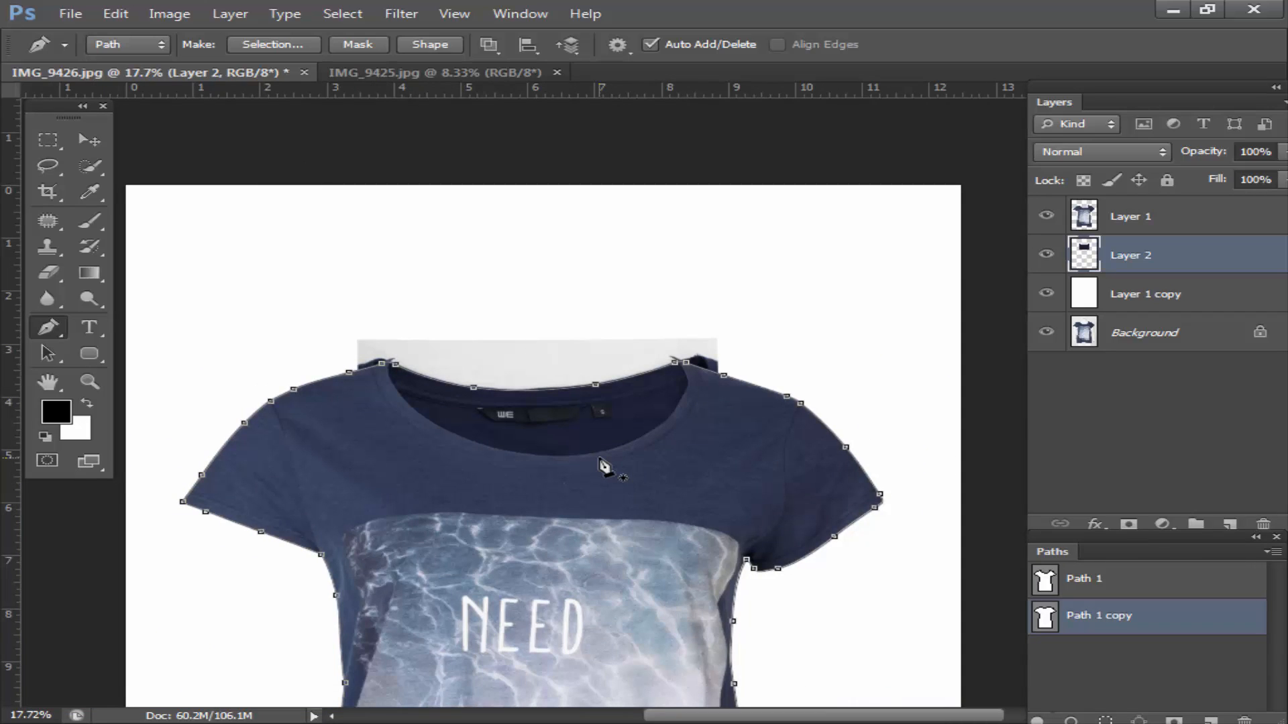
Step: Convert Path 1 copy into a selection, feather it by 0.5 pixels, and invert it
{"action": "key", "text": "ctrl+Return"}
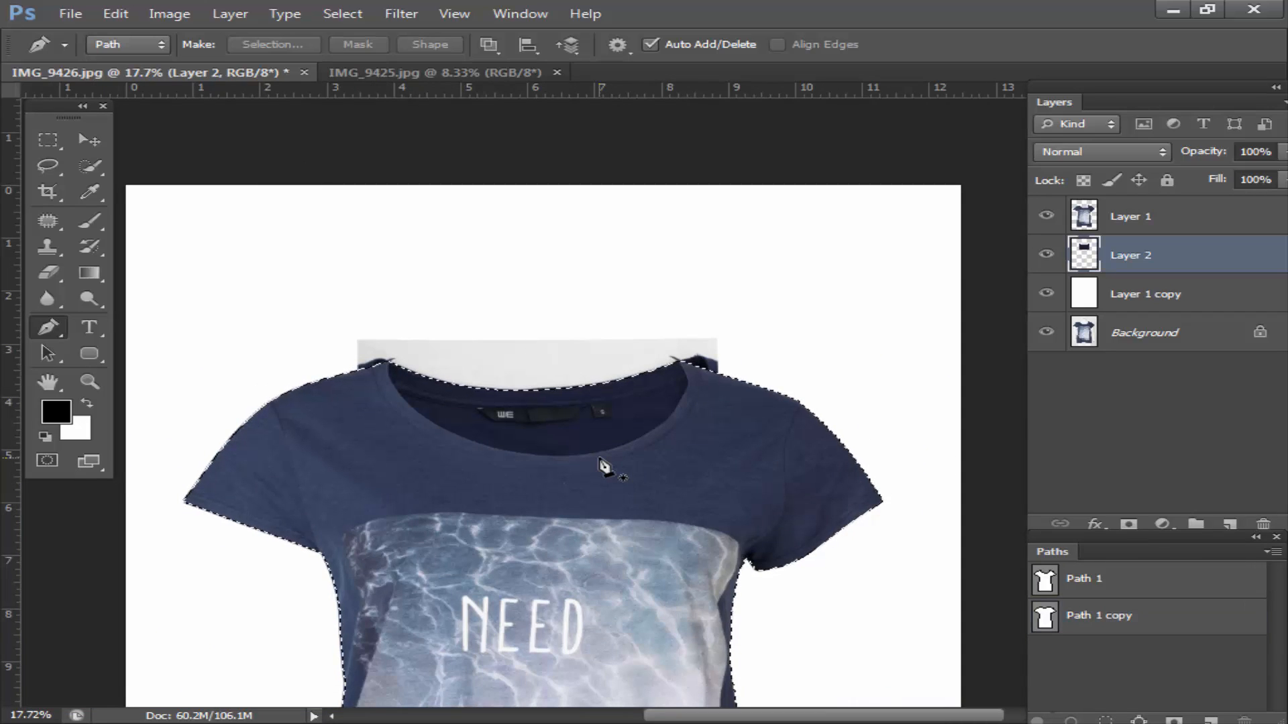
{"action": "key", "text": "shift+F6"}
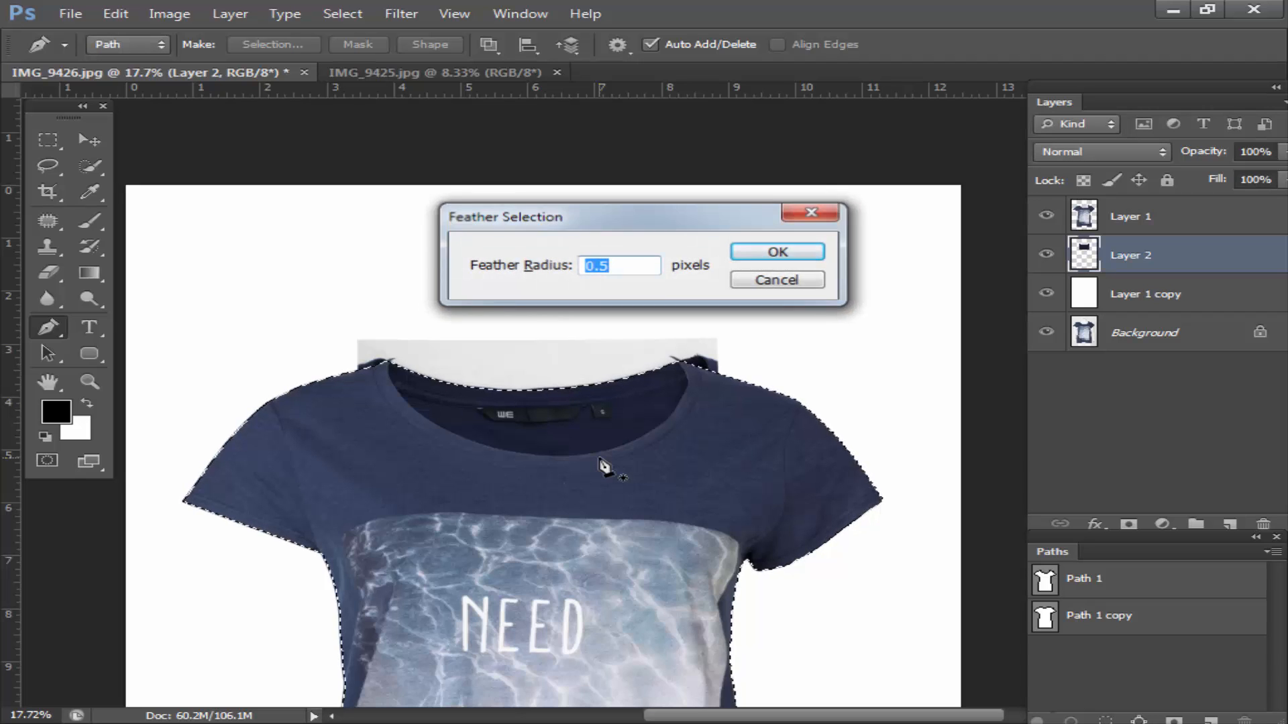
{"action": "key", "text": "Return"}
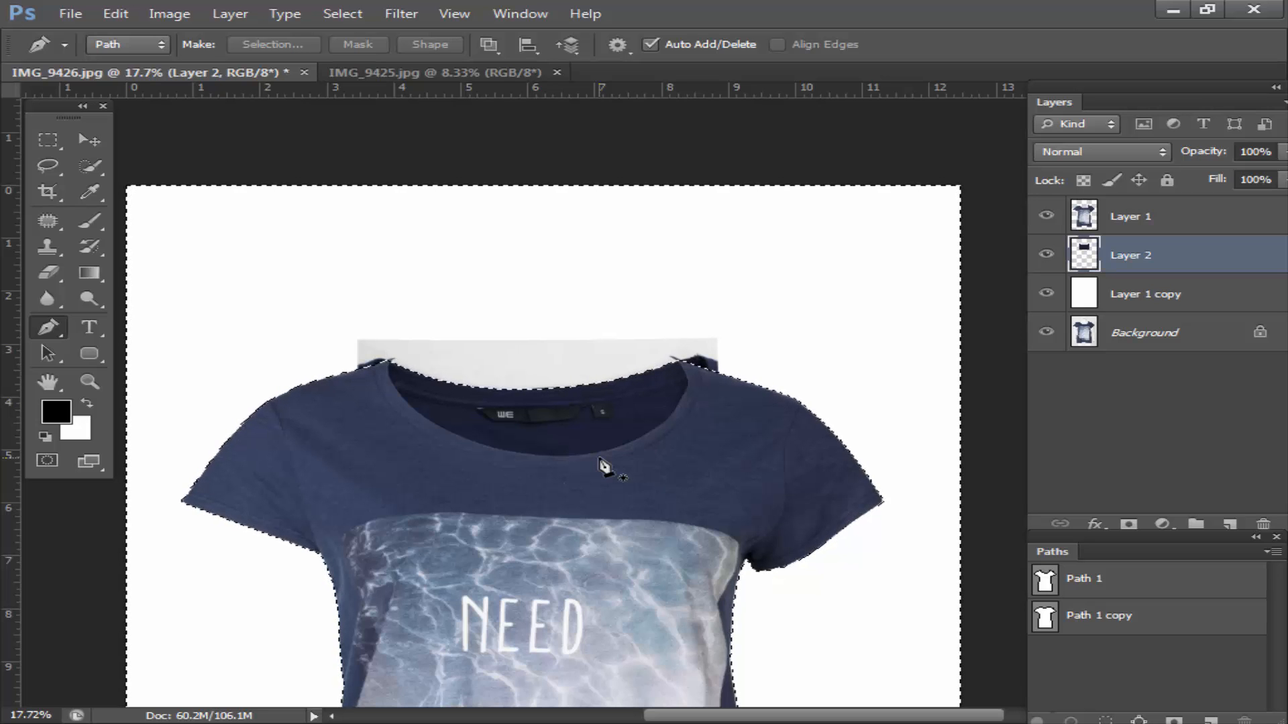
Step: Delete the surplus outside the outline from Layer 2 and Layer 1, and deselect
{"action": "key", "text": "Delete"}
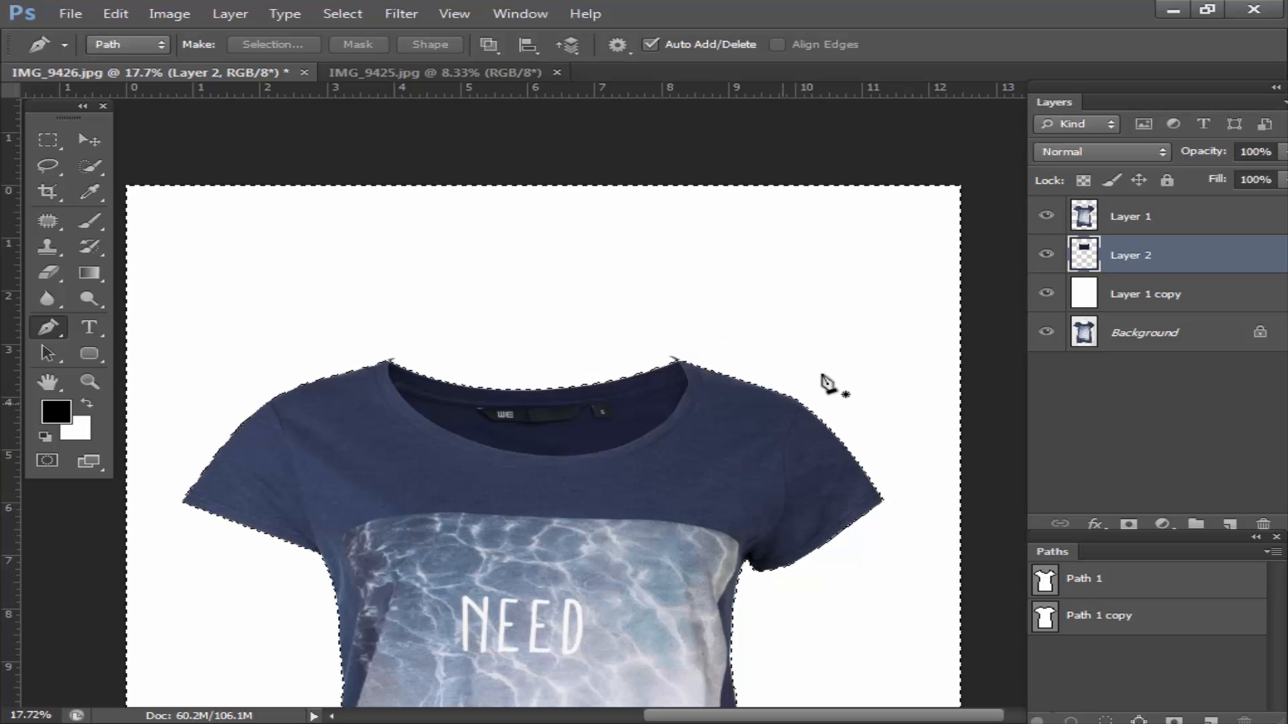
{"action": "left_click", "coordinate": [1078, 221]}
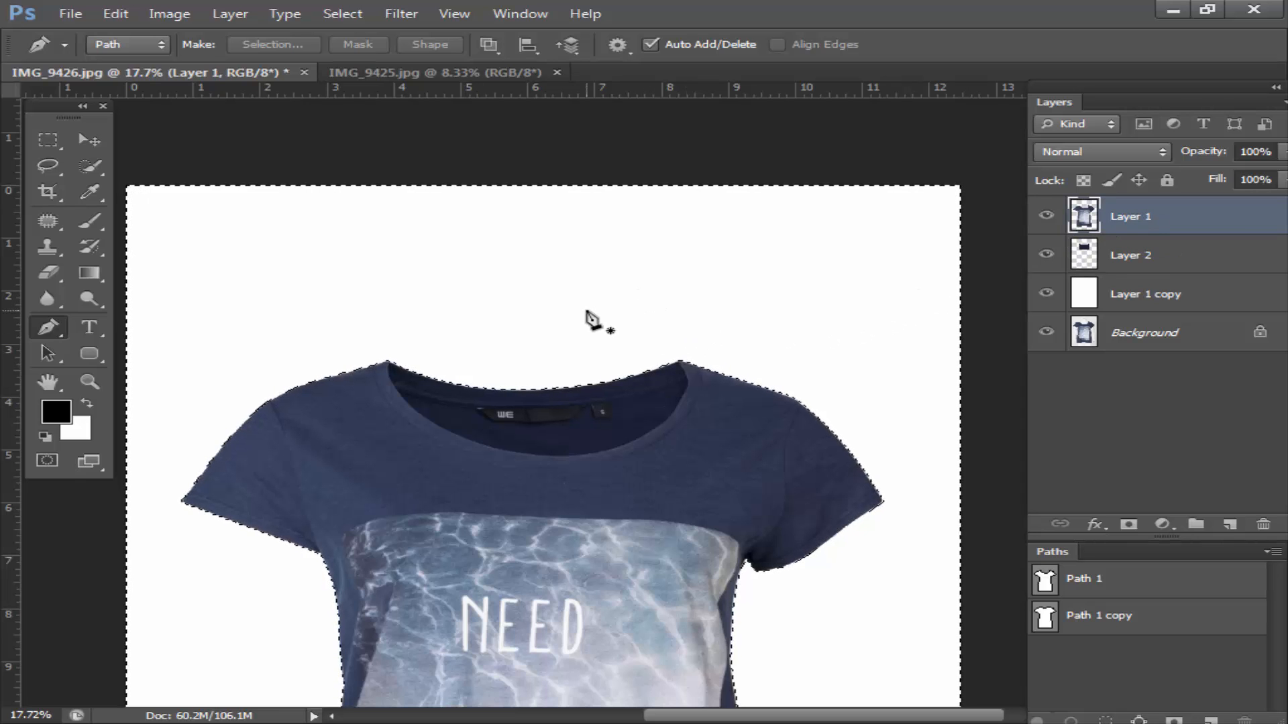
{"action": "key", "text": "ctrl+d"}
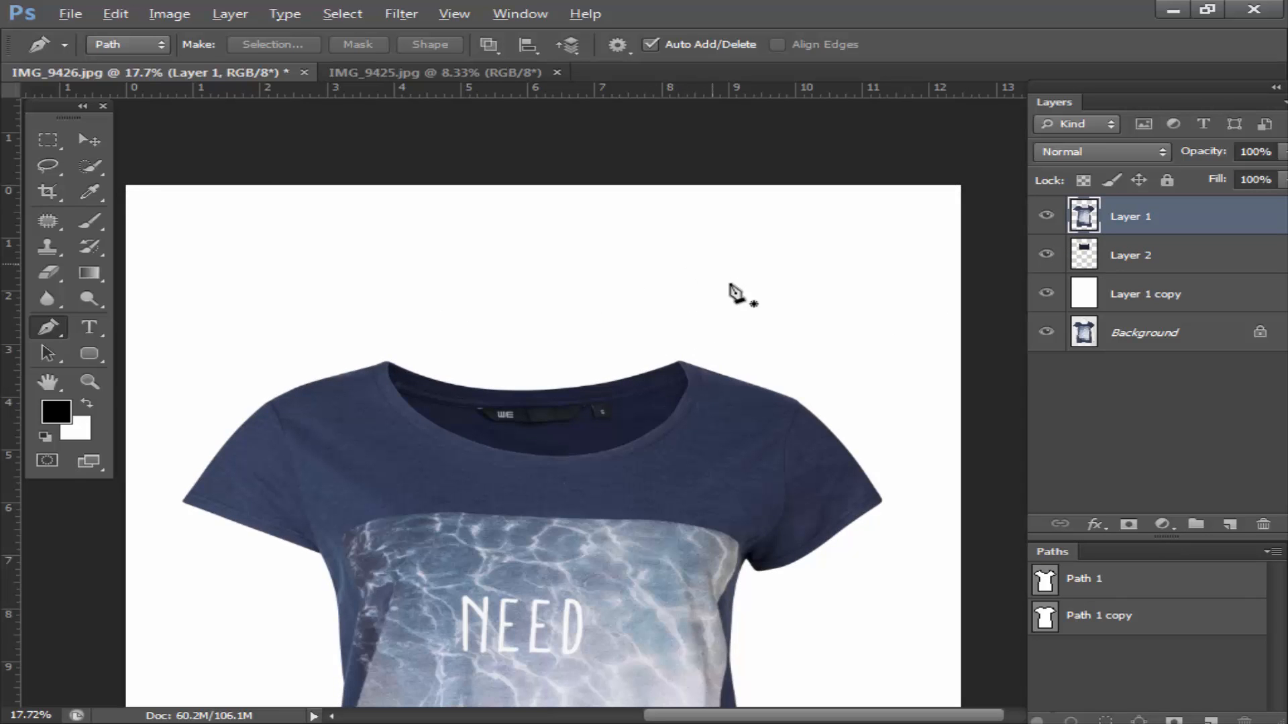
Step: Examine the trimmed inner collar's upper edge and its joins with the T-shirt at both shoulders
{"action": "scroll", "coordinate": [758, 381], "scroll_direction": "up", "scroll_amount": 6}
{"action": "left_click_drag", "start_coordinate": [710, 572], "coordinate": [802, 581]}
{"action": "scroll", "coordinate": [620, 446], "scroll_direction": "up", "scroll_amount": 2}
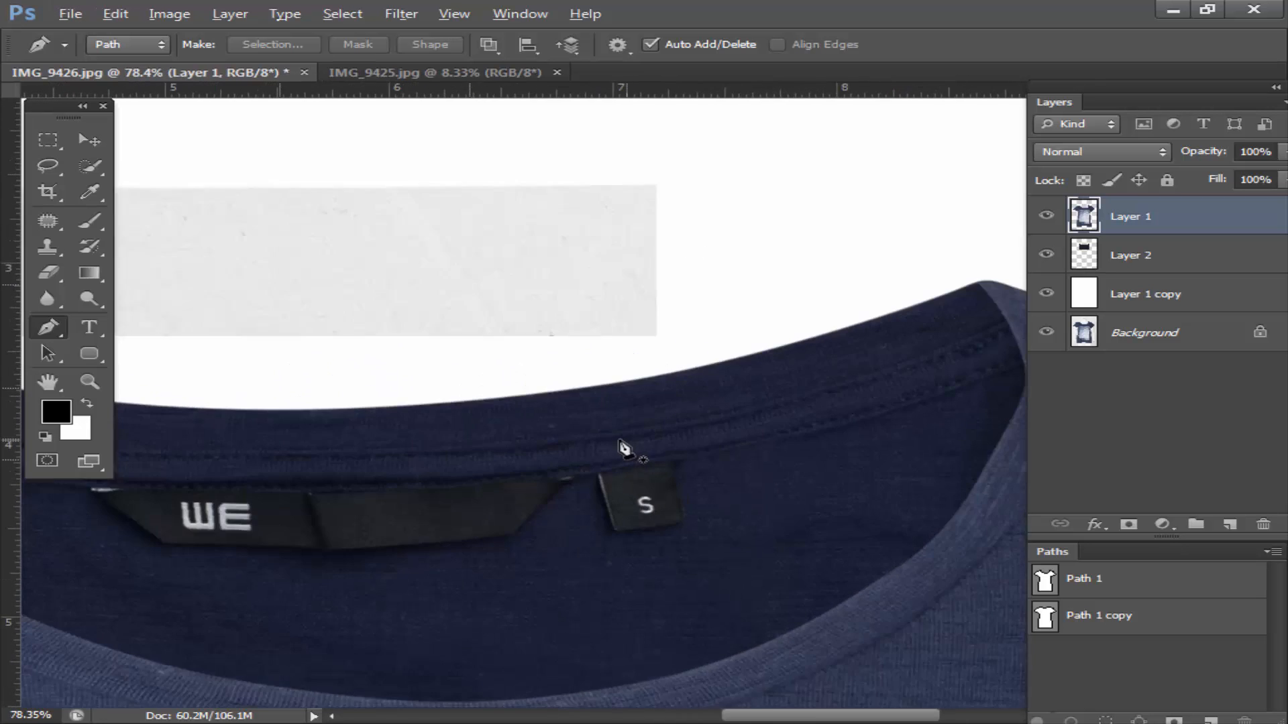
{"action": "left_click_drag", "start_coordinate": [291, 489], "coordinate": [633, 549]}
{"action": "left_click_drag", "start_coordinate": [248, 529], "coordinate": [655, 555]}
{"action": "scroll", "coordinate": [669, 450], "scroll_direction": "up", "scroll_amount": 6}
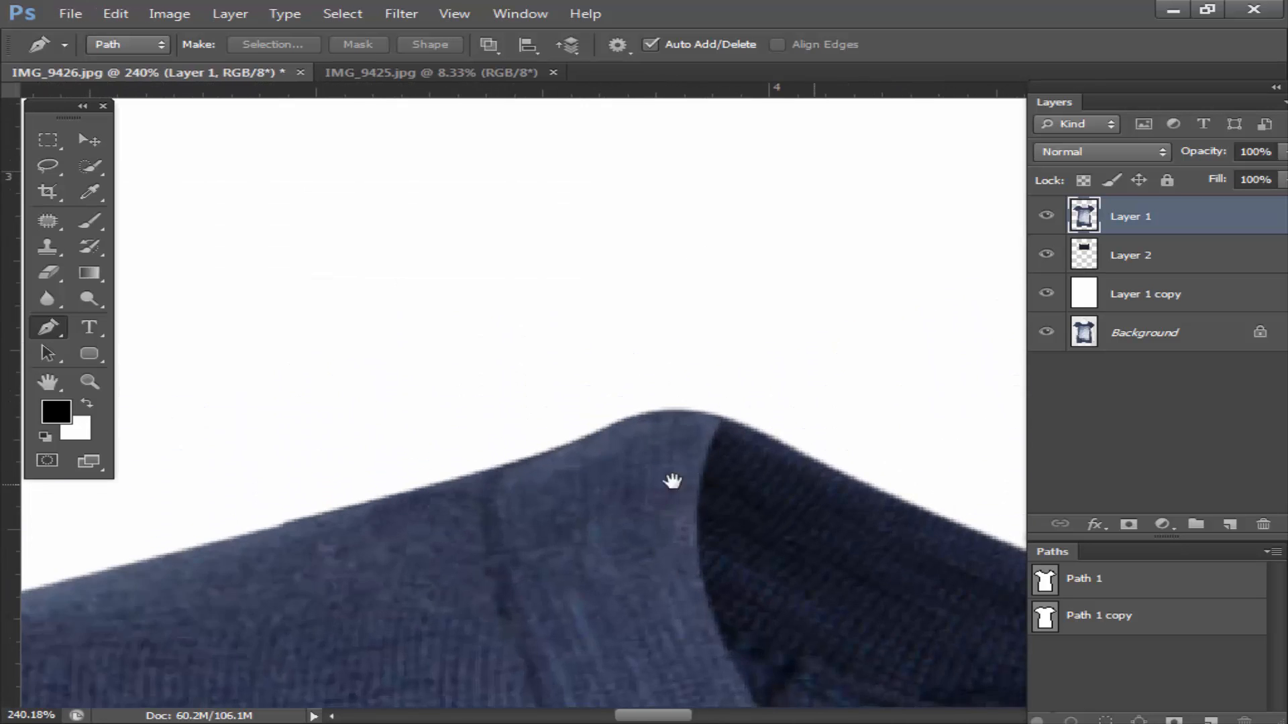
{"action": "left_click_drag", "start_coordinate": [673, 481], "coordinate": [574, 454]}
{"action": "scroll", "coordinate": [527, 315], "scroll_direction": "down", "scroll_amount": 3}
{"action": "left_click_drag", "start_coordinate": [655, 472], "coordinate": [135, 482]}
{"action": "scroll", "coordinate": [373, 359], "scroll_direction": "up", "scroll_amount": 3}
{"action": "scroll", "coordinate": [374, 359], "scroll_direction": "down", "scroll_amount": 3}
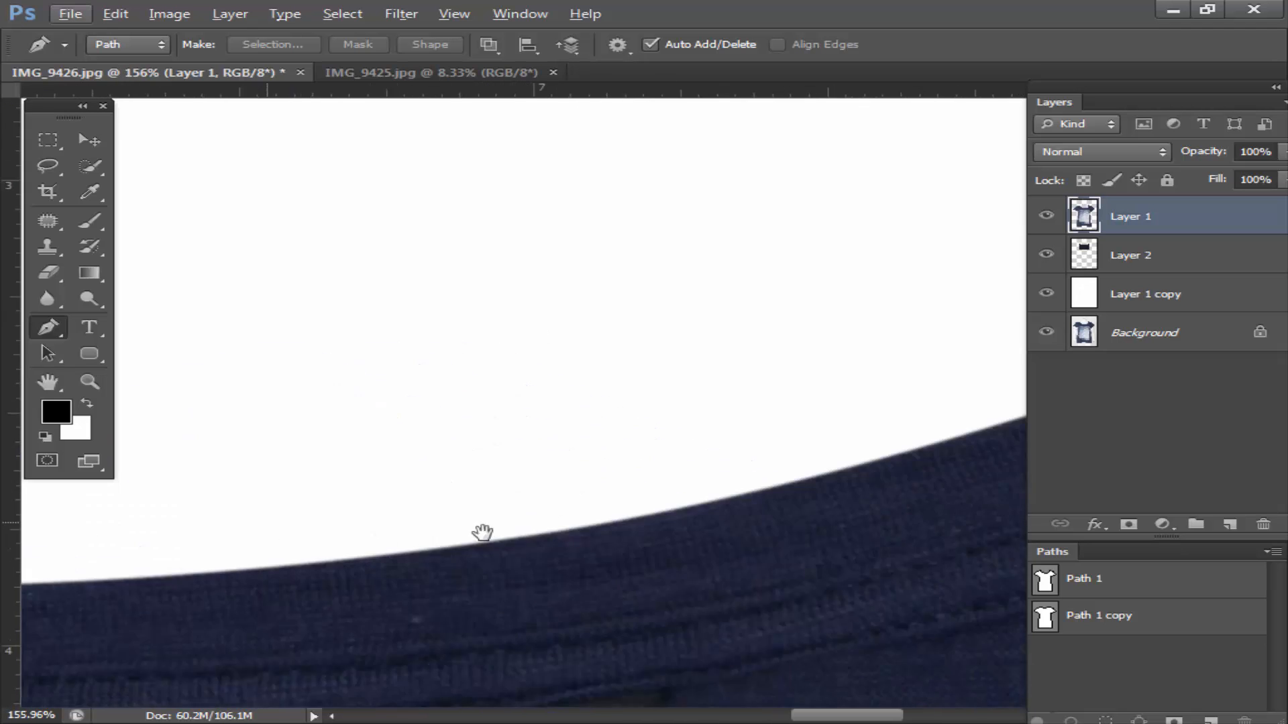
{"action": "scroll", "coordinate": [882, 371], "scroll_direction": "up", "scroll_amount": 2}
{"action": "left_click_drag", "start_coordinate": [882, 371], "coordinate": [673, 456]}
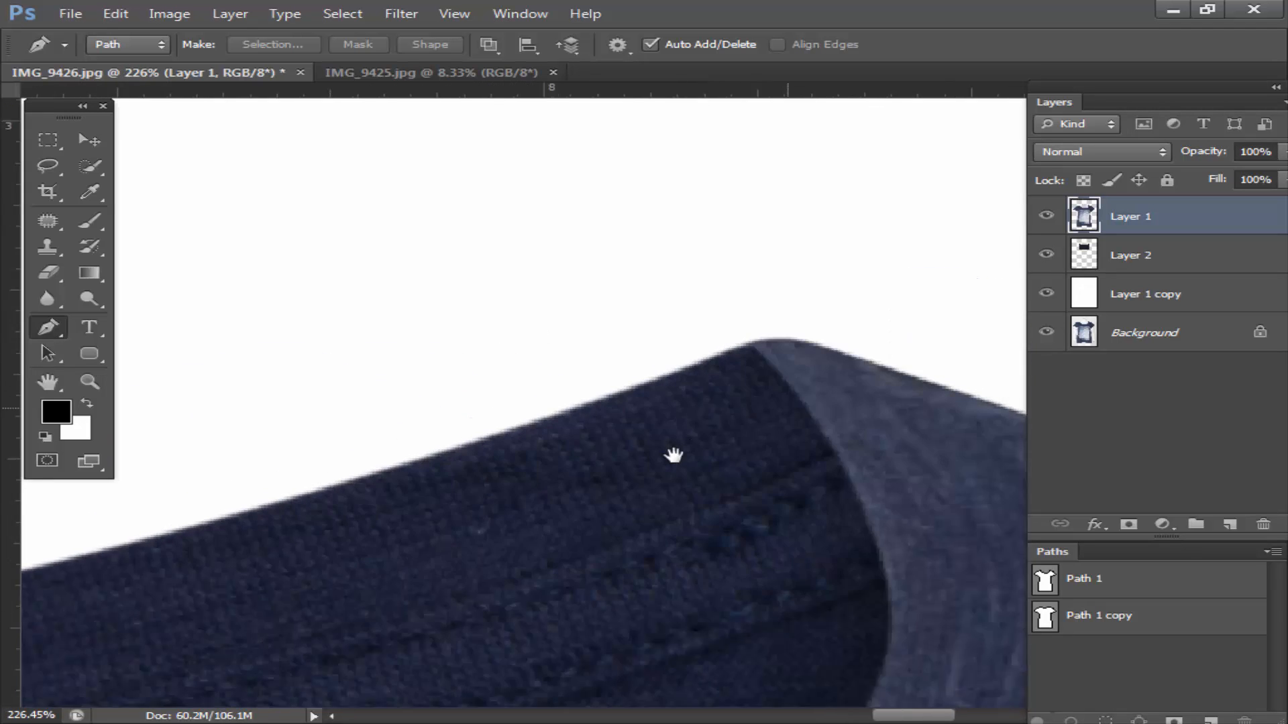
{"action": "scroll", "coordinate": [664, 337], "scroll_direction": "down", "scroll_amount": 3}
{"action": "scroll", "coordinate": [602, 448], "scroll_direction": "up", "scroll_amount": 3}
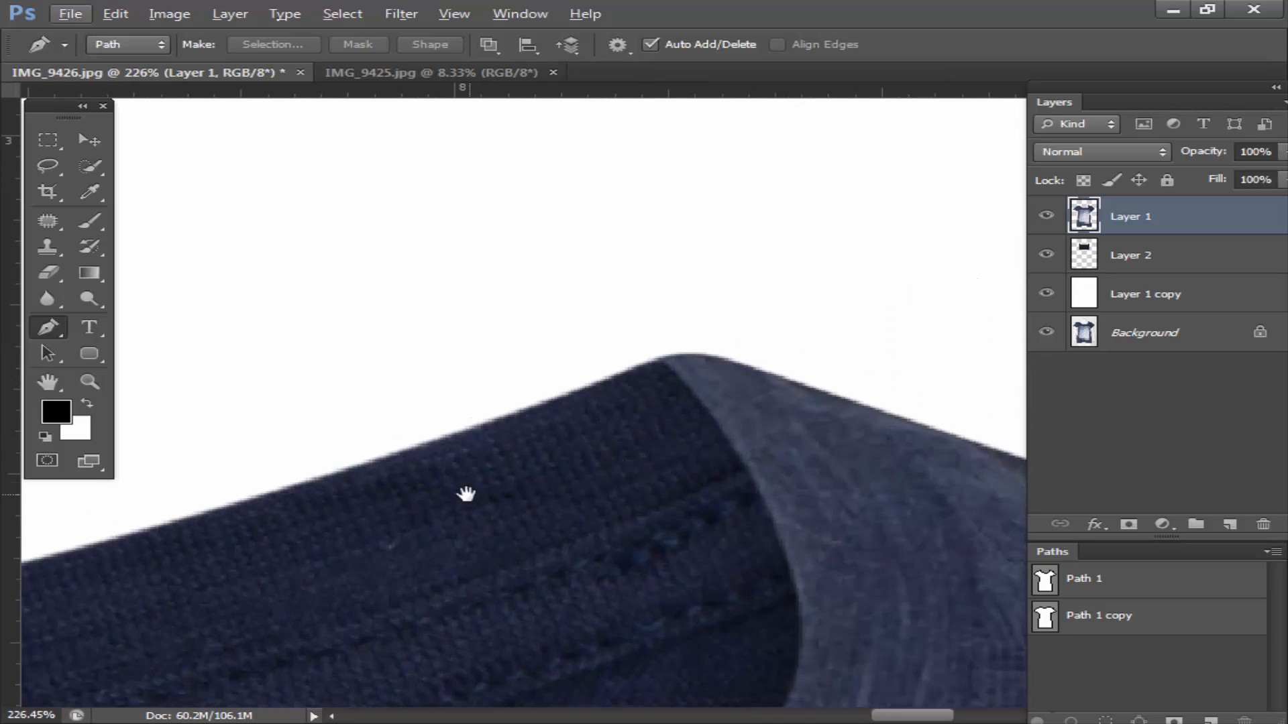
{"action": "left_click_drag", "start_coordinate": [466, 494], "coordinate": [675, 443]}
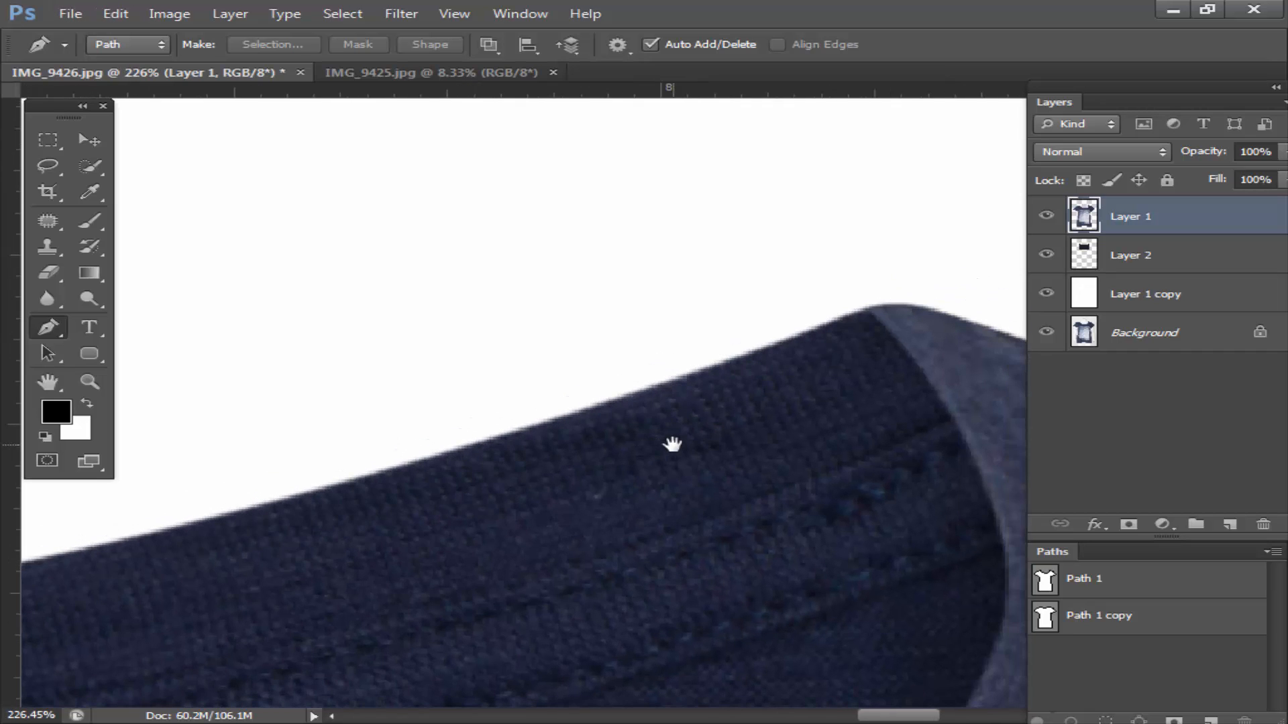
Step: Soften the T-shirt's neckline edge at the right shoulder on Layer 1, using a small Eraser at 72% opacity and 30% flow
{"action": "key", "text": "e"}
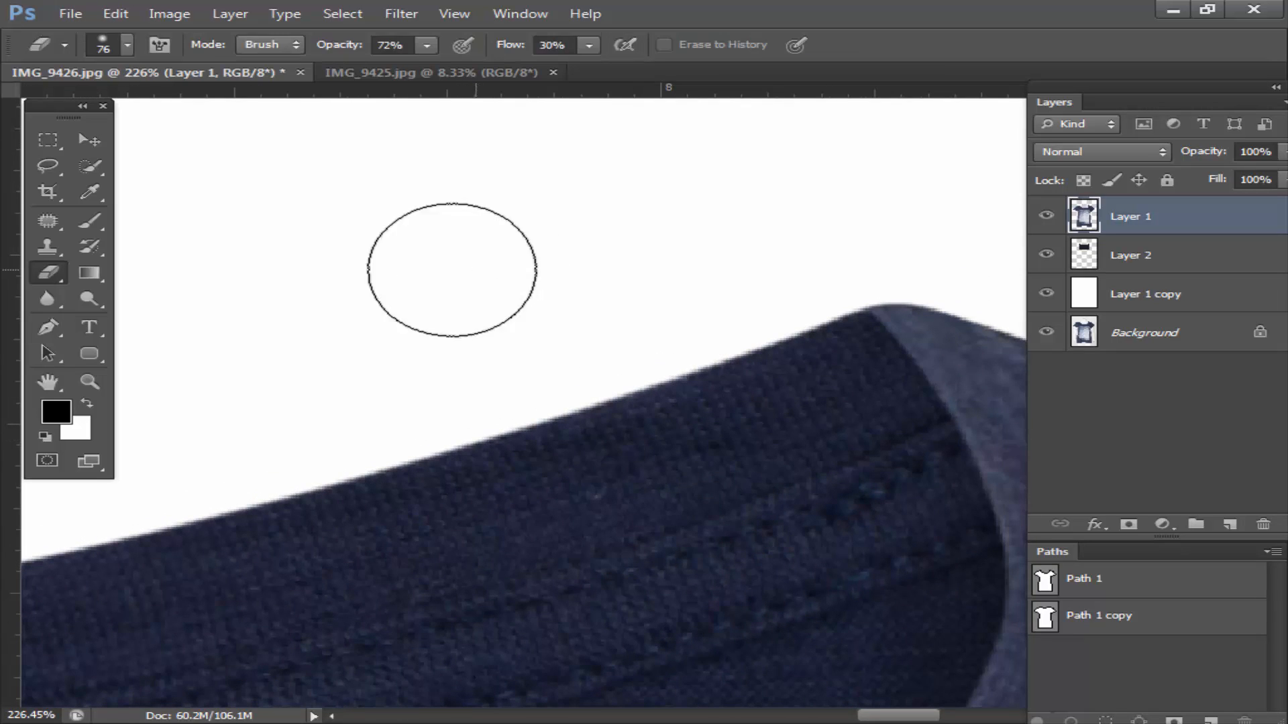
{"action": "left_click_drag", "start_coordinate": [780, 417], "coordinate": [716, 425]}
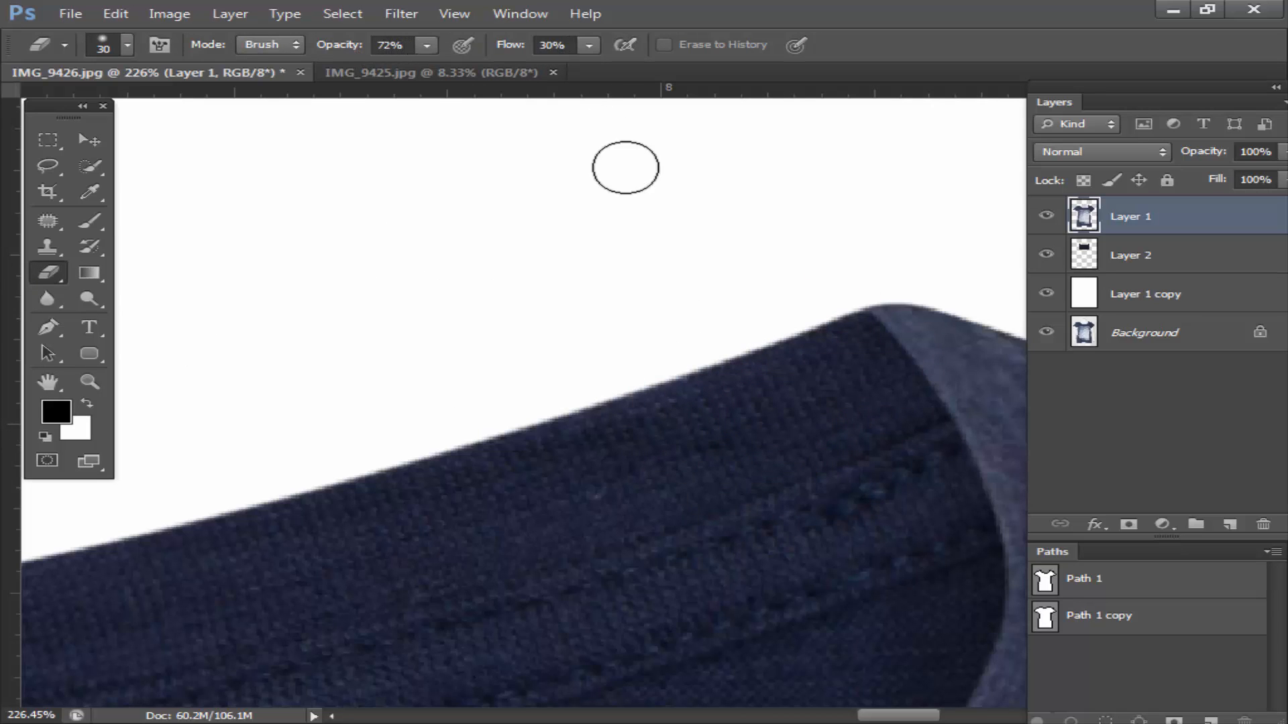
{"action": "scroll", "coordinate": [830, 354], "scroll_direction": "up", "scroll_amount": 2}
{"action": "mouse_move", "coordinate": [878, 374]}
{"action": "left_mouse_down"}
{"action": "mouse_move", "coordinate": [844, 381]}
{"action": "mouse_move", "coordinate": [865, 394]}
{"action": "left_mouse_up"}
{"action": "scroll", "coordinate": [844, 385], "scroll_direction": "down", "scroll_amount": 2}
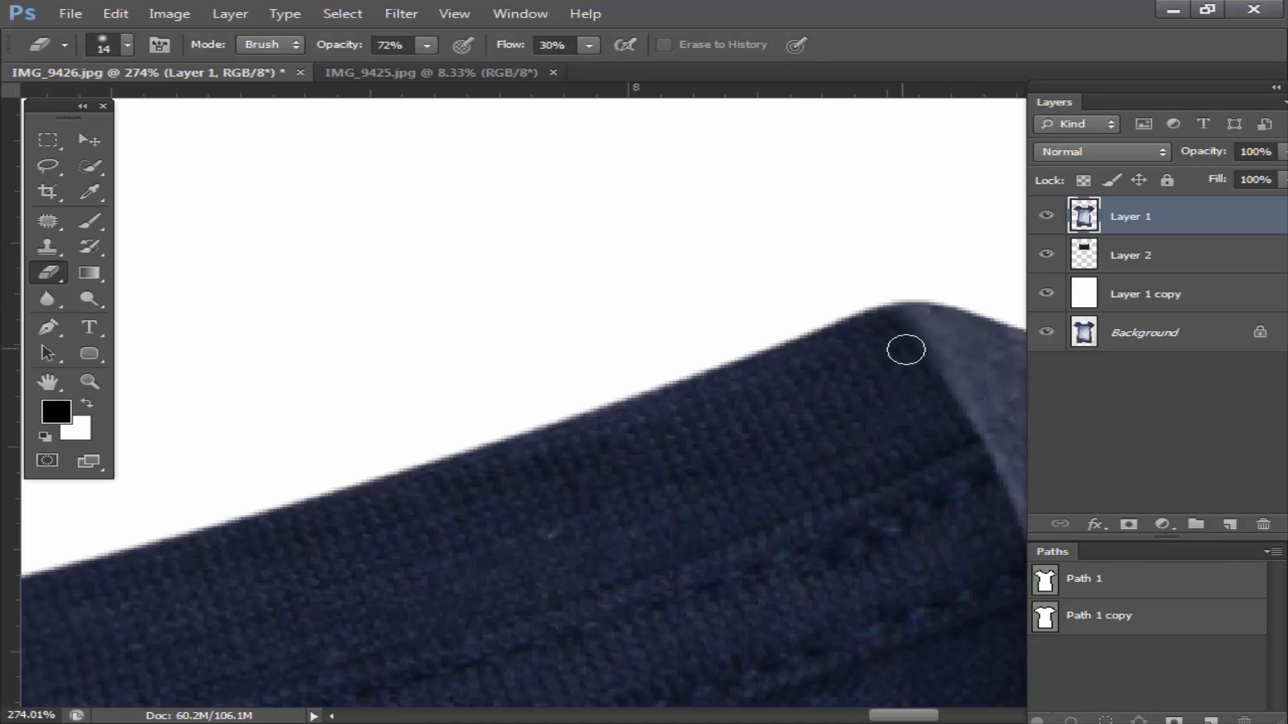
{"action": "scroll", "coordinate": [715, 242], "scroll_direction": "down", "scroll_amount": 3}
{"action": "scroll", "coordinate": [790, 331], "scroll_direction": "up", "scroll_amount": 2}
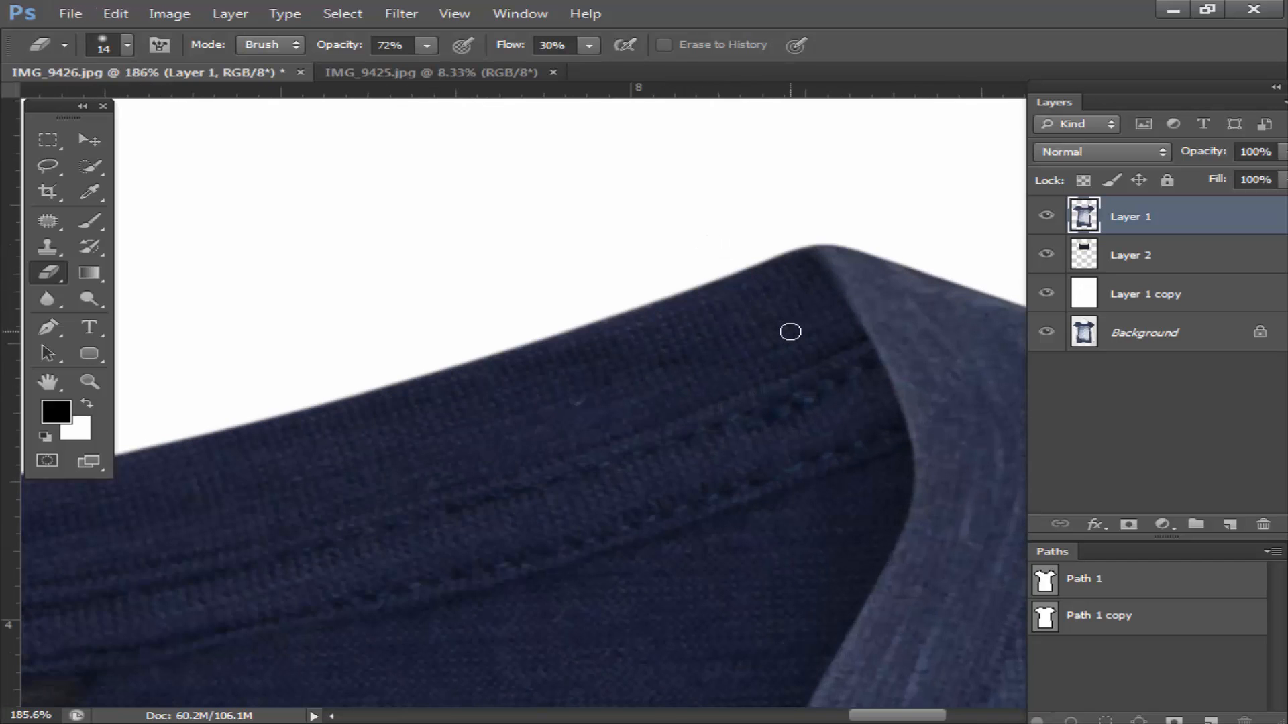
{"action": "left_click_drag", "start_coordinate": [812, 316], "coordinate": [825, 314]}
{"action": "scroll", "coordinate": [705, 290], "scroll_direction": "down", "scroll_amount": 2}
{"action": "scroll", "coordinate": [722, 285], "scroll_direction": "up", "scroll_amount": 3}
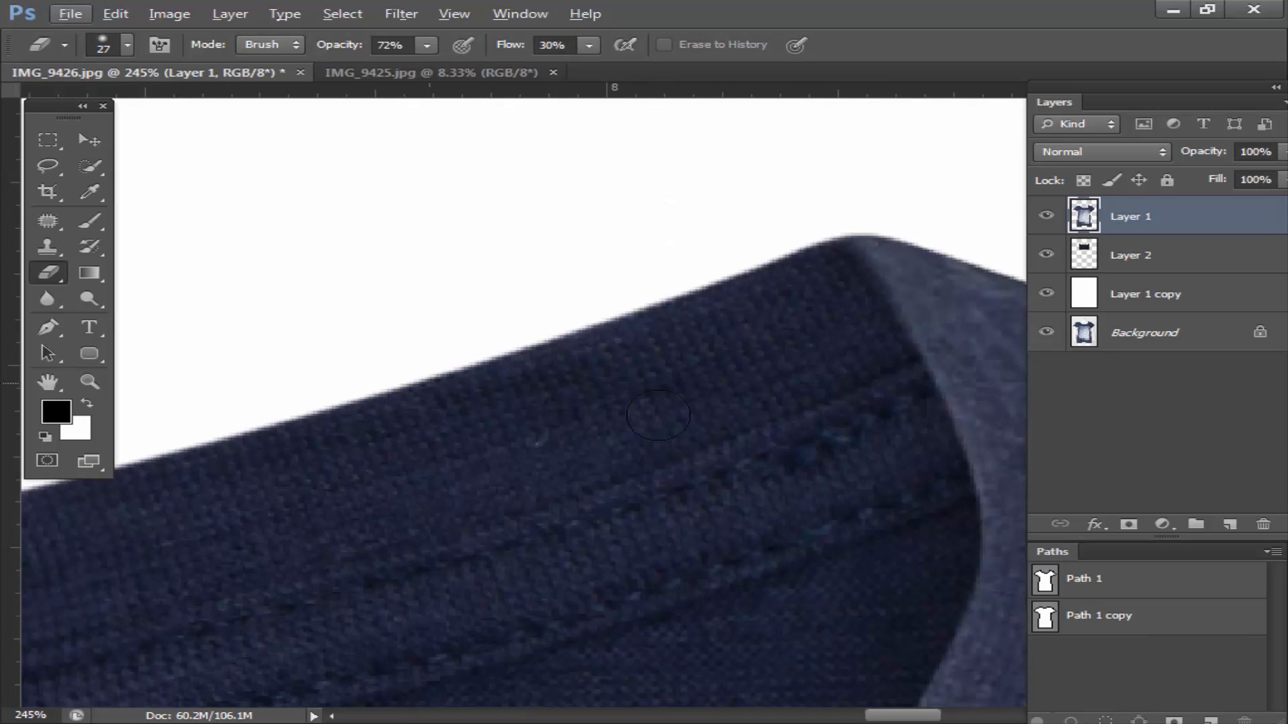
Step: Soften the T-shirt's neckline edge at the left shoulder on Layer 1 with small Eraser strokes, blending it into the inner collar
{"action": "scroll", "coordinate": [809, 335], "scroll_direction": "down", "scroll_amount": 3}
{"action": "left_click_drag", "start_coordinate": [100, 522], "coordinate": [1133, 537]}
{"action": "left_click_drag", "start_coordinate": [121, 489], "coordinate": [615, 546]}
{"action": "scroll", "coordinate": [399, 424], "scroll_direction": "up", "scroll_amount": 5}
{"action": "mouse_move", "coordinate": [421, 405]}
{"action": "left_mouse_down"}
{"action": "mouse_move", "coordinate": [452, 396]}
{"action": "mouse_move", "coordinate": [437, 363]}
{"action": "left_mouse_up"}
{"action": "scroll", "coordinate": [448, 389], "scroll_direction": "up", "scroll_amount": 3}
{"action": "left_click_drag", "start_coordinate": [421, 442], "coordinate": [443, 327]}
{"action": "left_click_drag", "start_coordinate": [465, 389], "coordinate": [450, 387]}
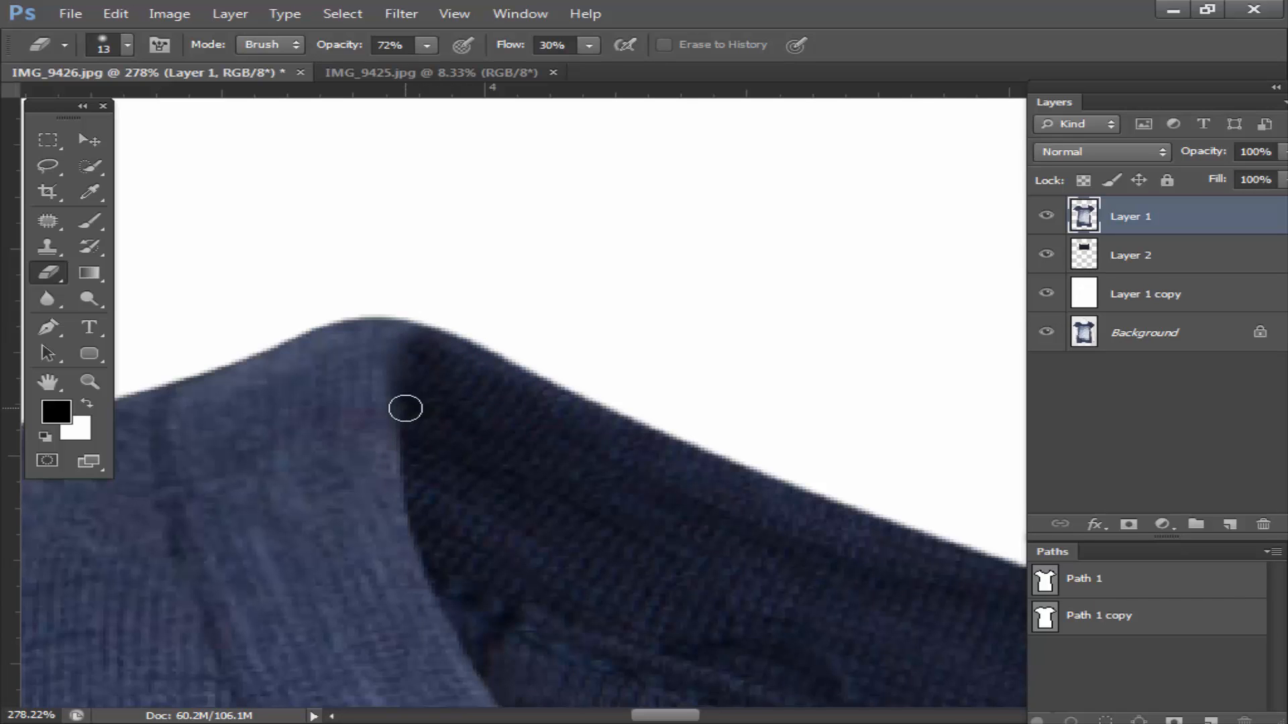
{"action": "left_click_drag", "start_coordinate": [417, 418], "coordinate": [440, 419]}
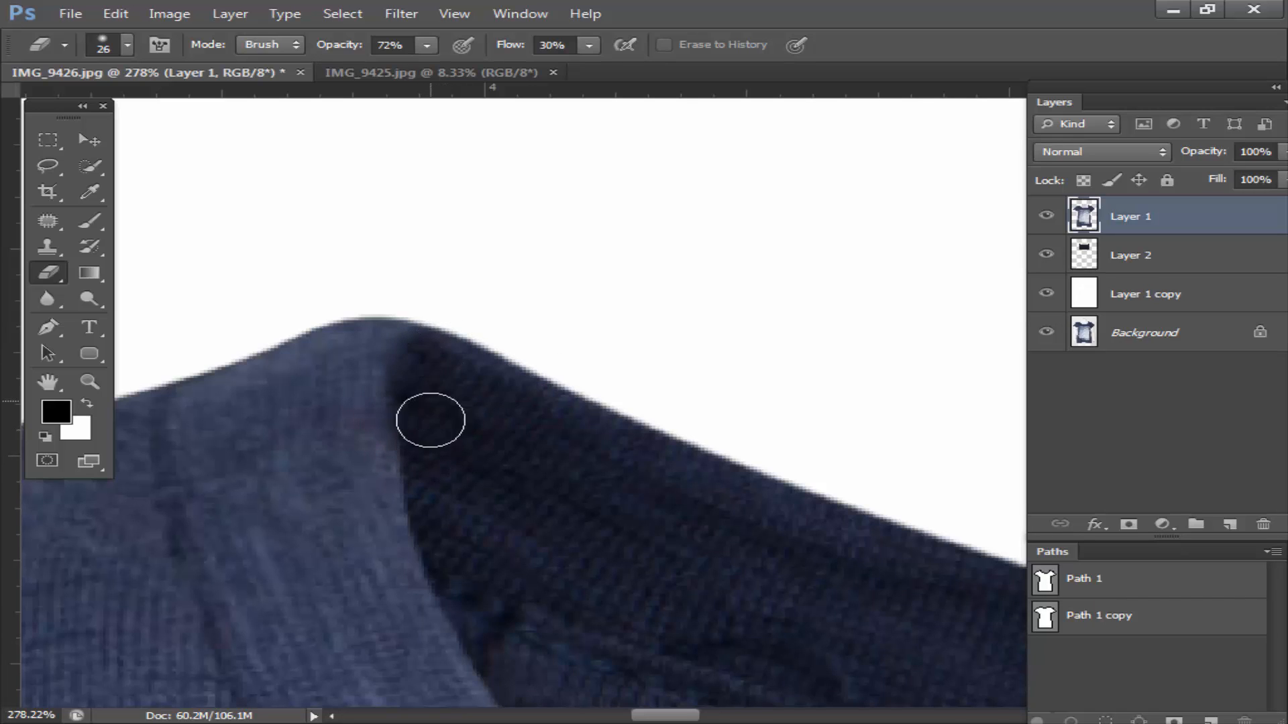
{"action": "left_click_drag", "start_coordinate": [460, 445], "coordinate": [439, 440]}
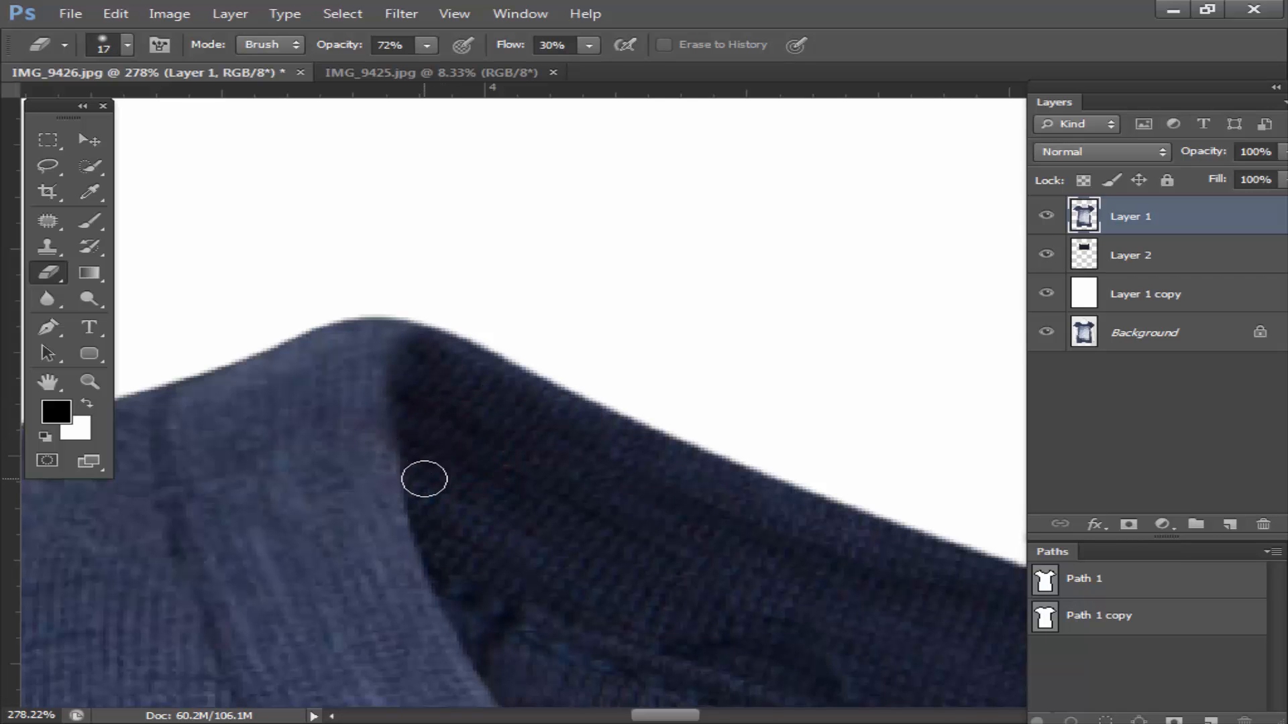
{"action": "scroll", "coordinate": [562, 325], "scroll_direction": "down", "scroll_amount": 3}
{"action": "scroll", "coordinate": [534, 402], "scroll_direction": "up", "scroll_amount": 3}
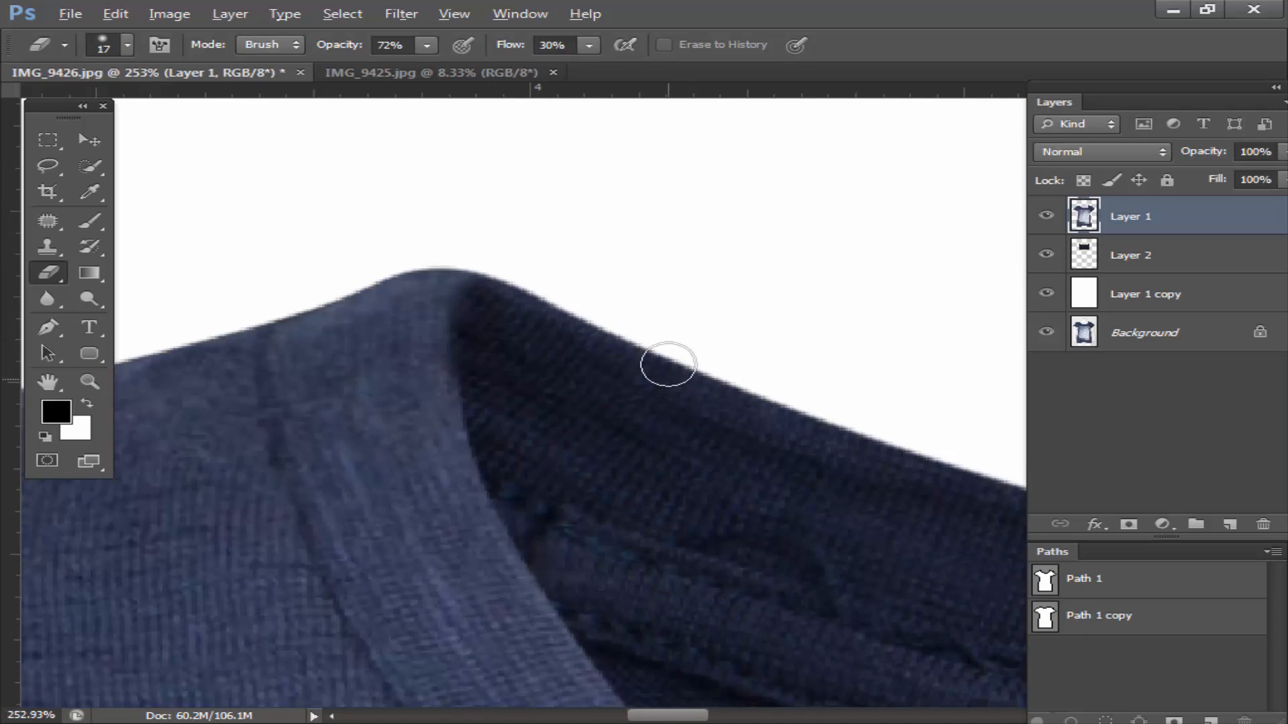
{"action": "scroll", "coordinate": [638, 367], "scroll_direction": "up", "scroll_amount": 3}
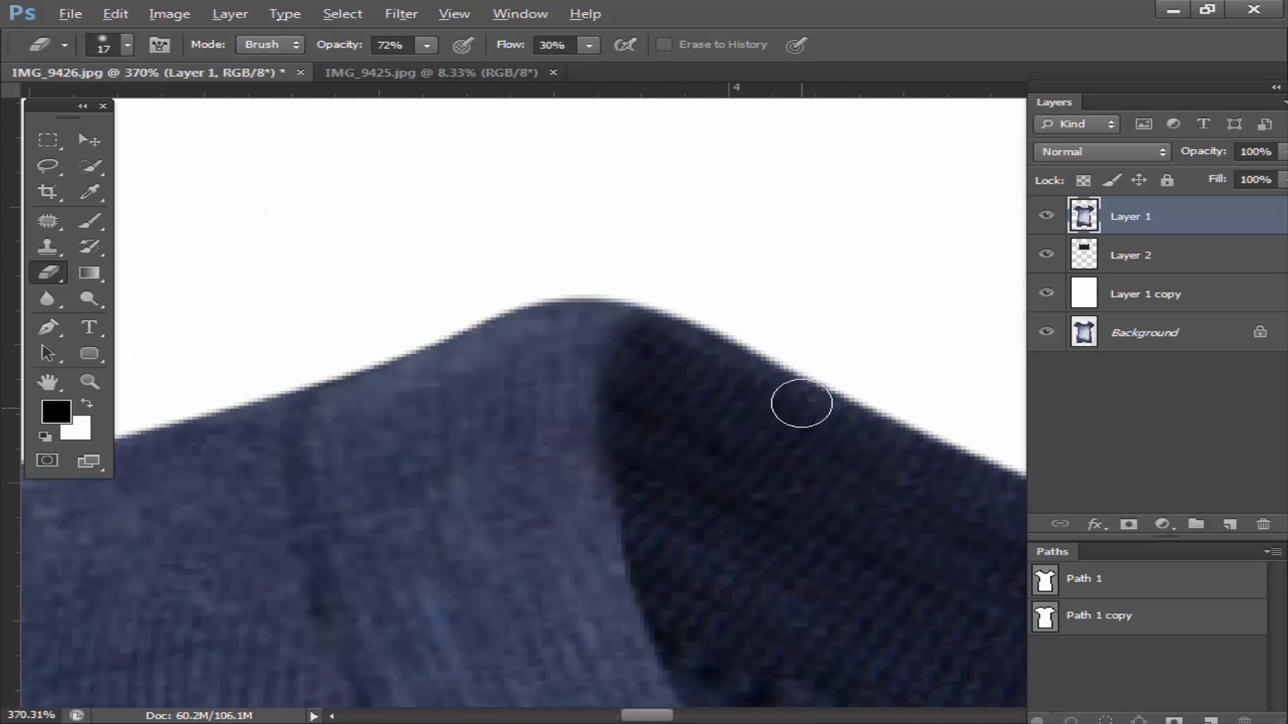
Step: Add a new layer directly above Layer 2 and load Path 1 copy as a selection
{"action": "scroll", "coordinate": [802, 399], "scroll_direction": "down", "scroll_amount": 5}
{"action": "left_click_drag", "start_coordinate": [982, 515], "coordinate": [721, 477]}
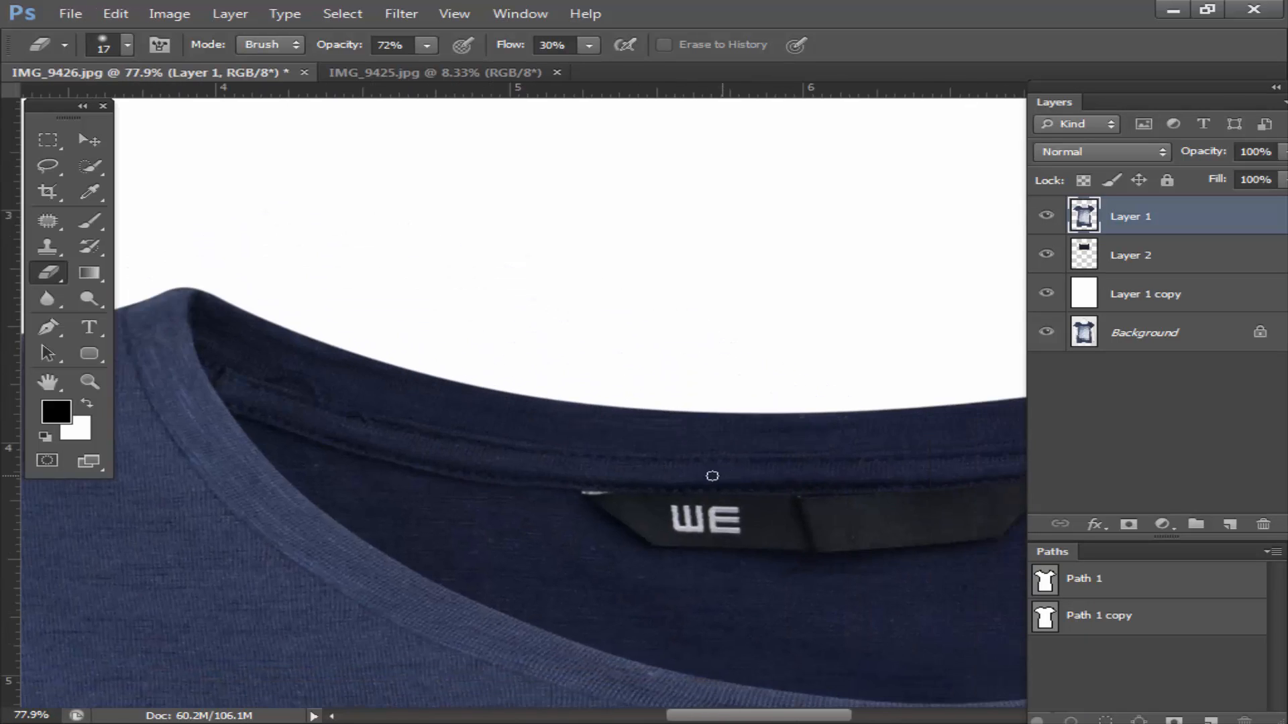
{"action": "scroll", "coordinate": [673, 386], "scroll_direction": "down", "scroll_amount": 3}
{"action": "left_click_drag", "start_coordinate": [791, 446], "coordinate": [607, 438]}
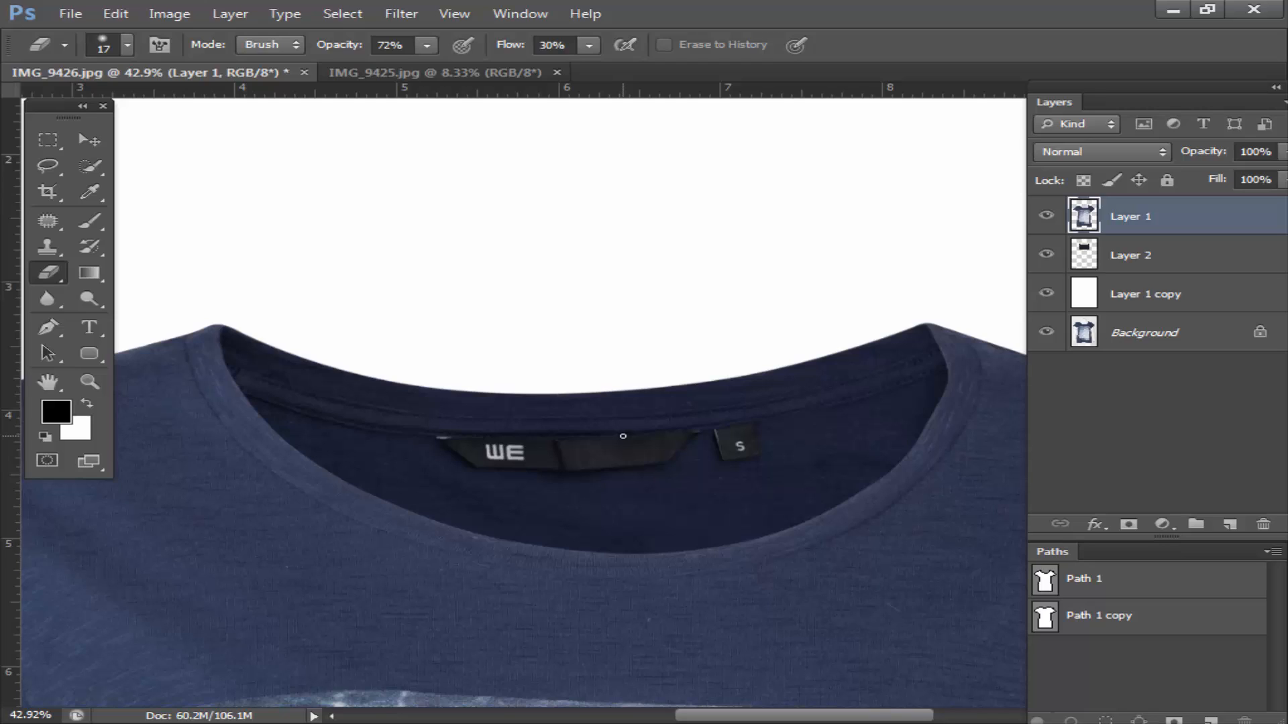
{"action": "left_click", "coordinate": [1140, 265]}
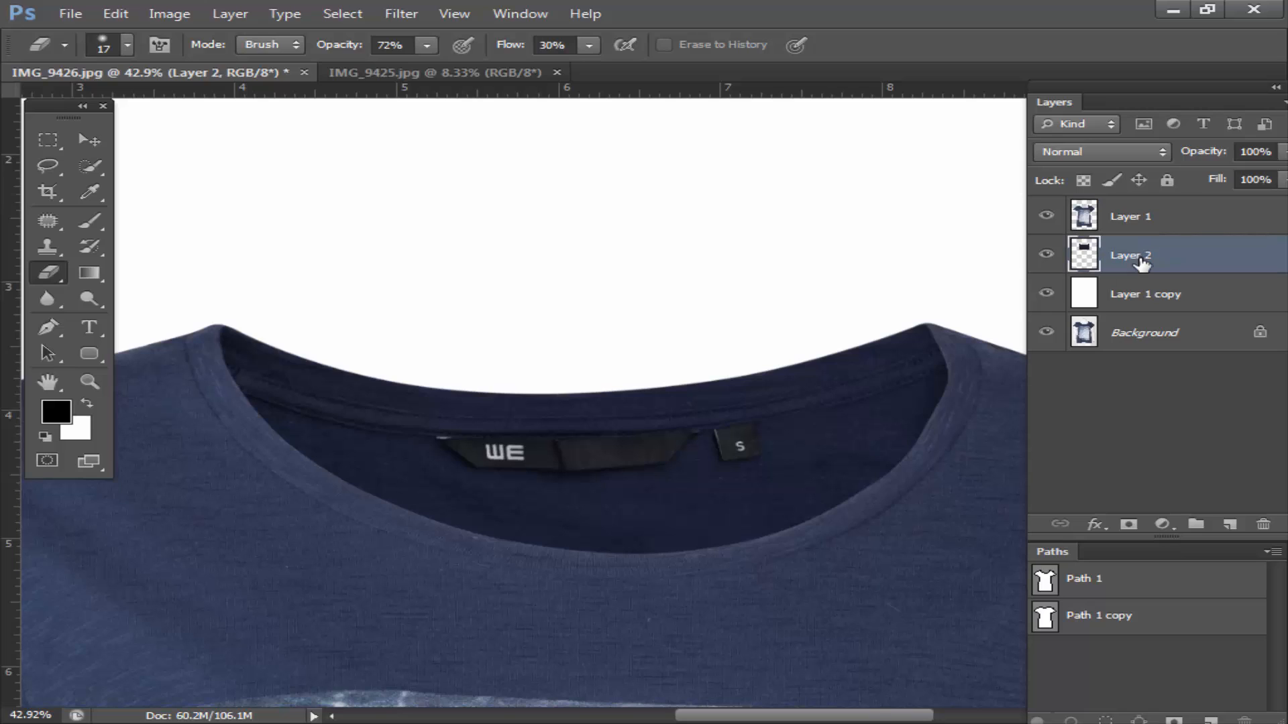
{"action": "left_click", "coordinate": [1229, 528]}
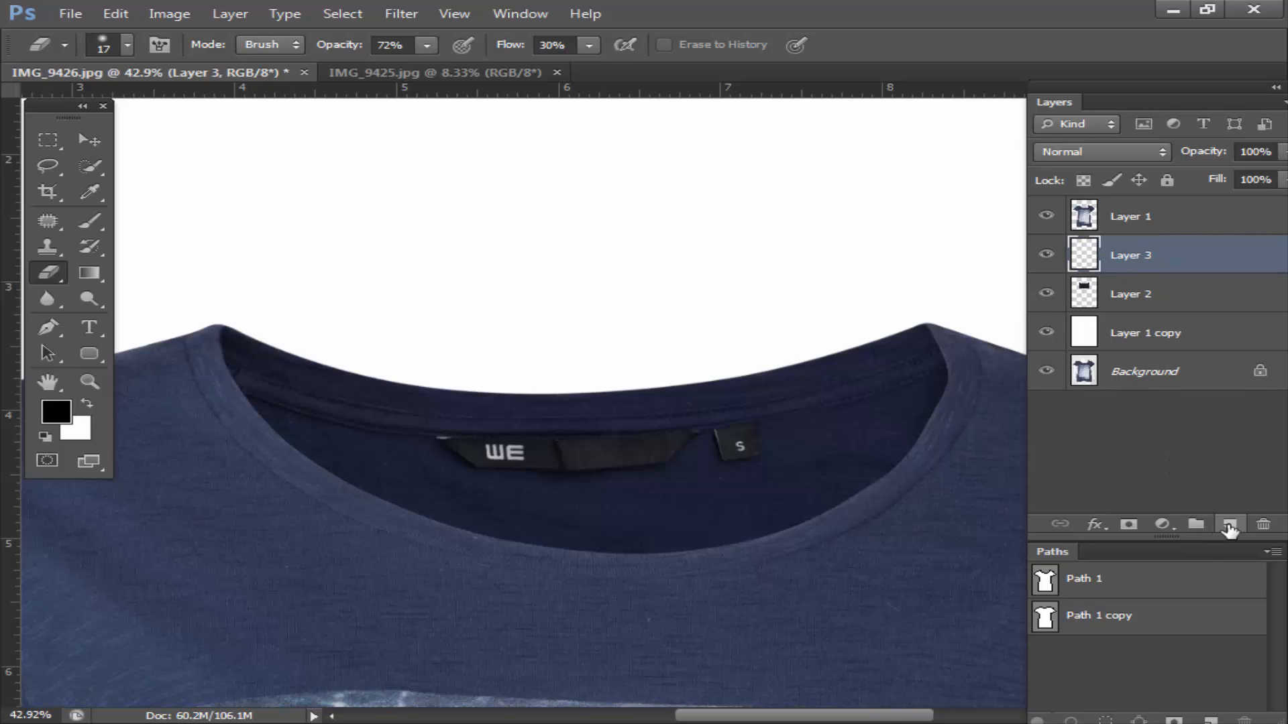
{"action": "left_click", "coordinate": [1046, 622], "text": "ctrl"}
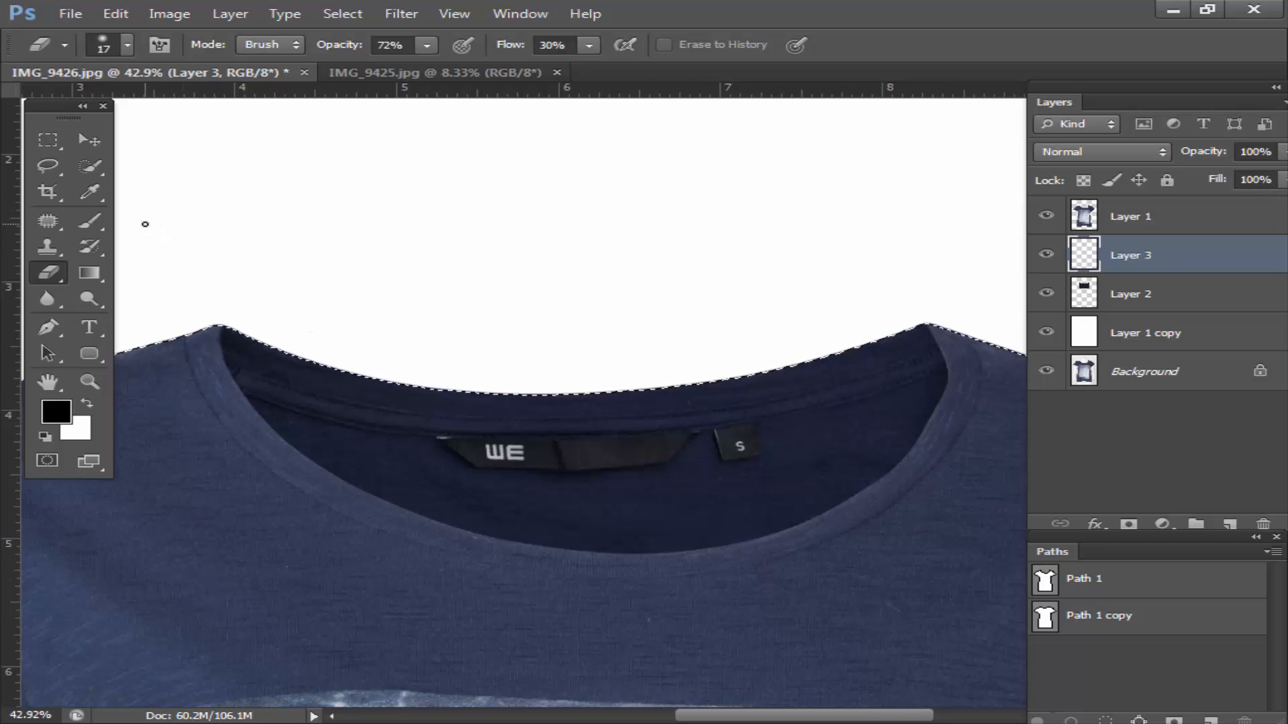
Step: Paint a black shadow along the inside of the neckline on Layer 3 with a soft 584 px brush at 0% hardness, and deselect
{"action": "left_click", "coordinate": [98, 167]}
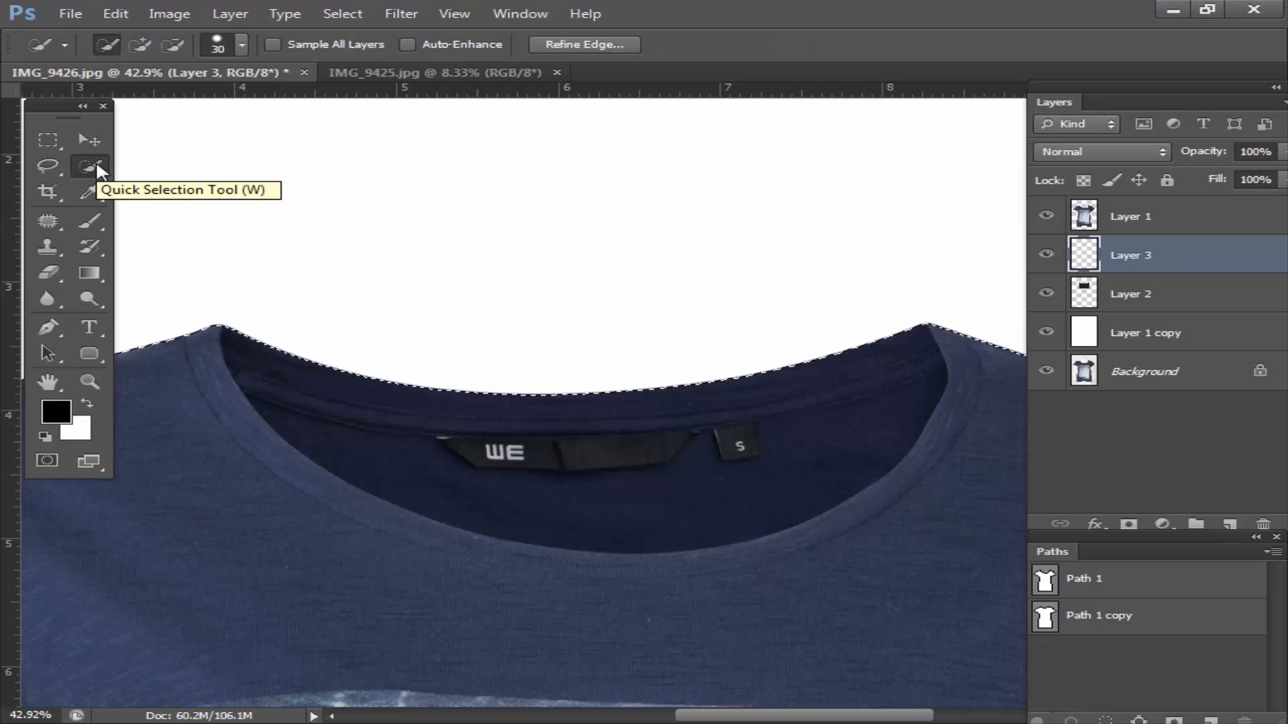
{"action": "key", "text": "b"}
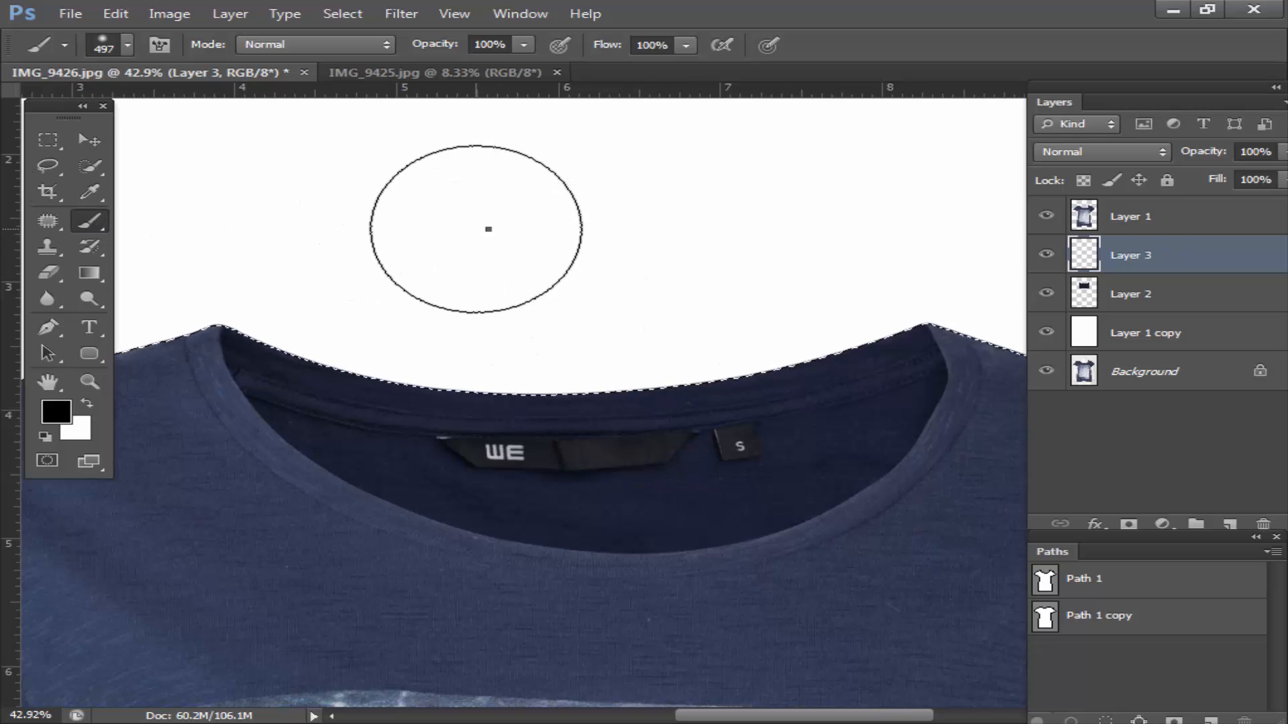
{"action": "right_click", "coordinate": [489, 229]}
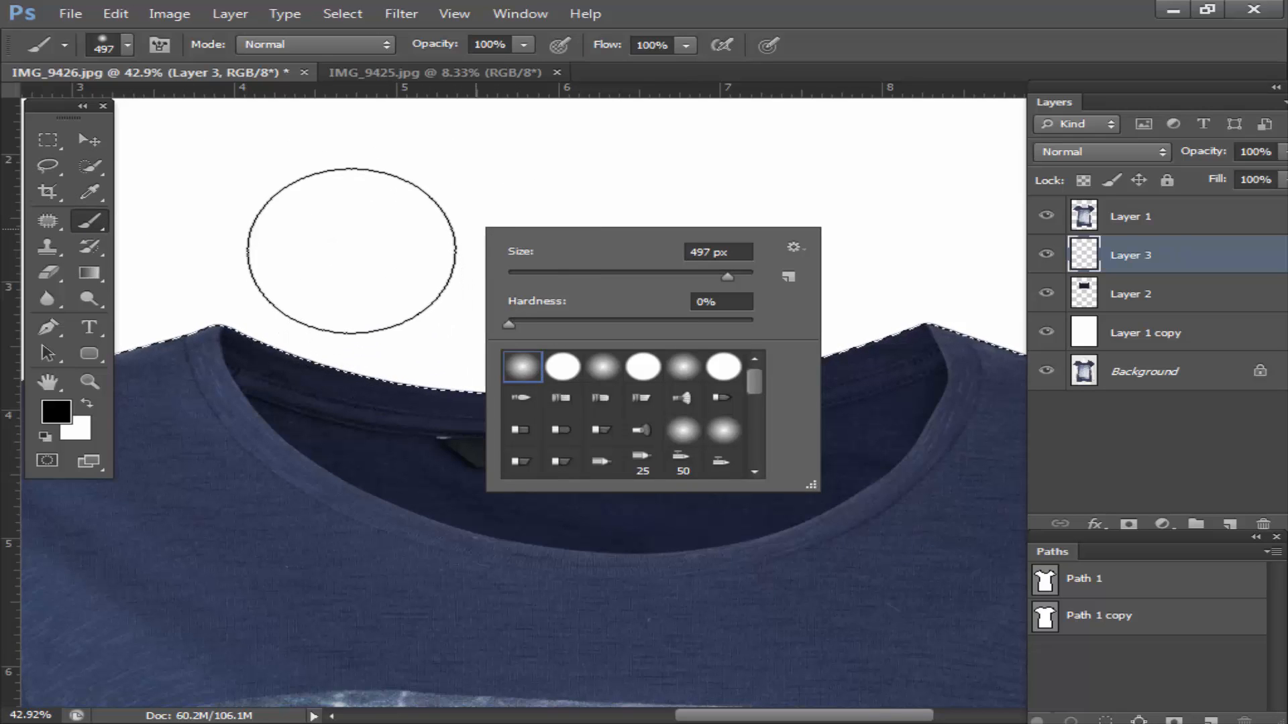
{"action": "left_click", "coordinate": [351, 242]}
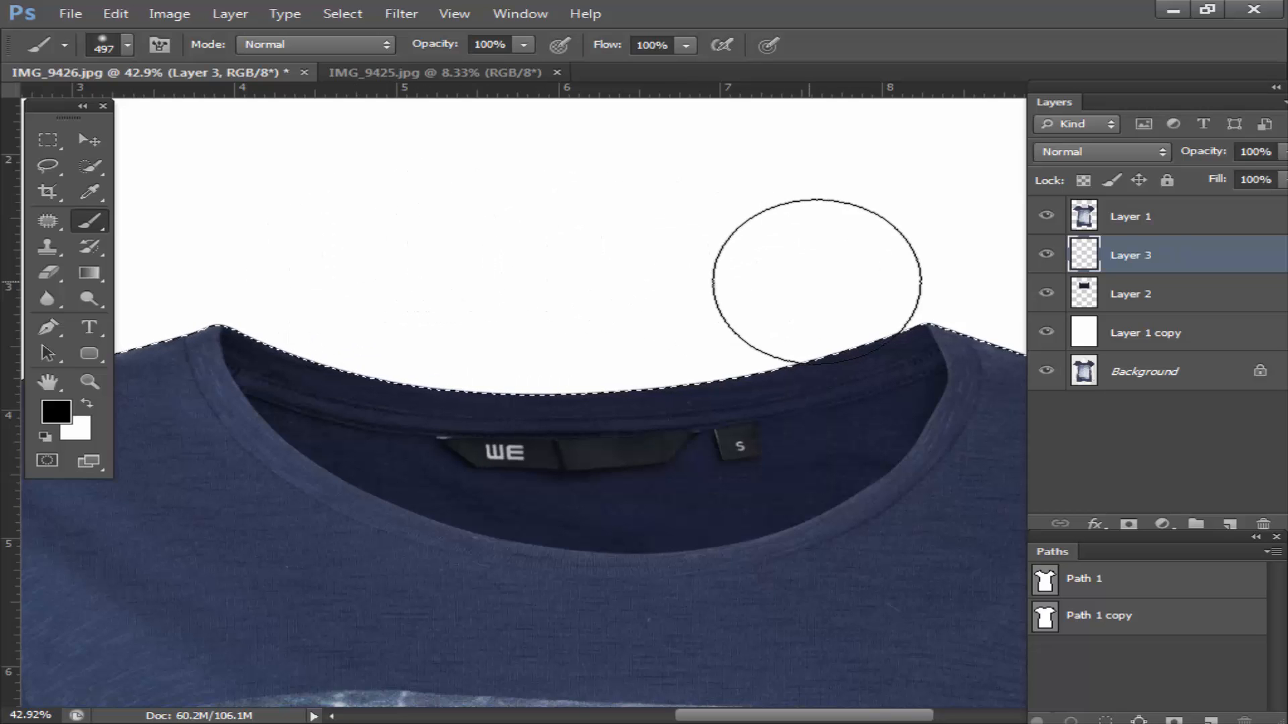
{"action": "scroll", "coordinate": [591, 250], "scroll_direction": "down", "scroll_amount": 1}
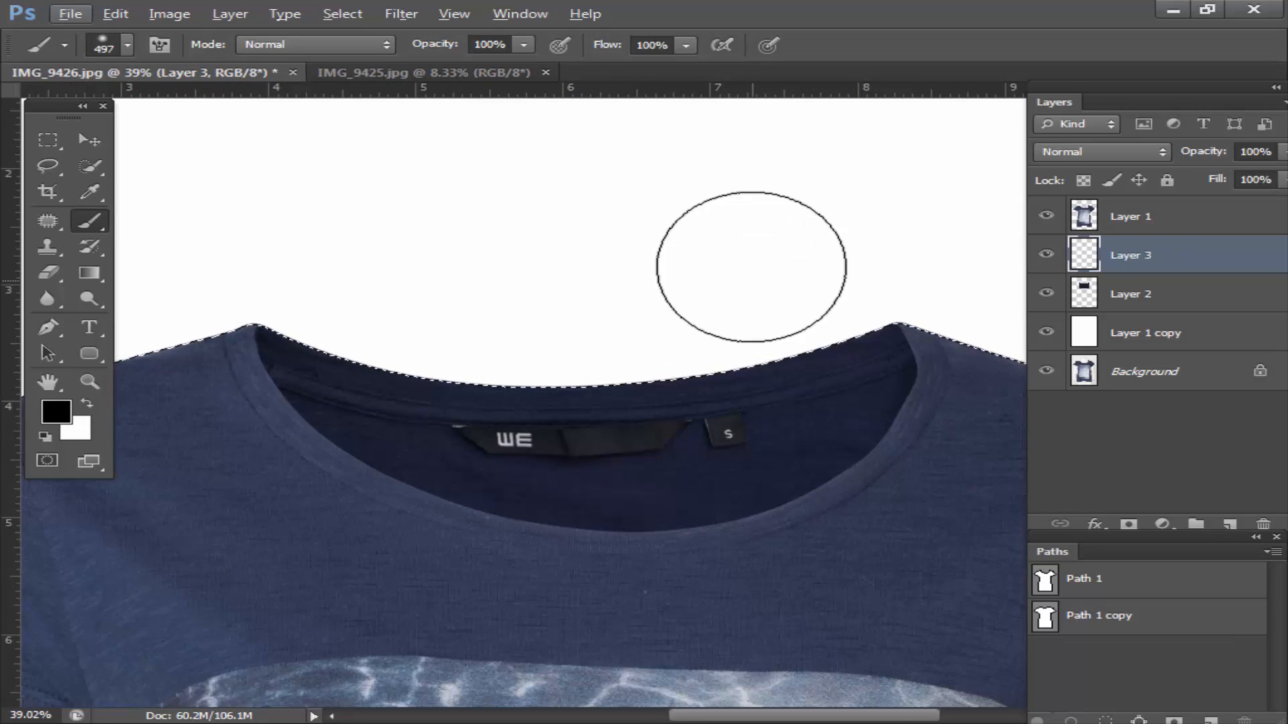
{"action": "scroll", "coordinate": [752, 231], "scroll_direction": "down", "scroll_amount": 5}
{"action": "scroll", "coordinate": [752, 230], "scroll_direction": "up", "scroll_amount": 2}
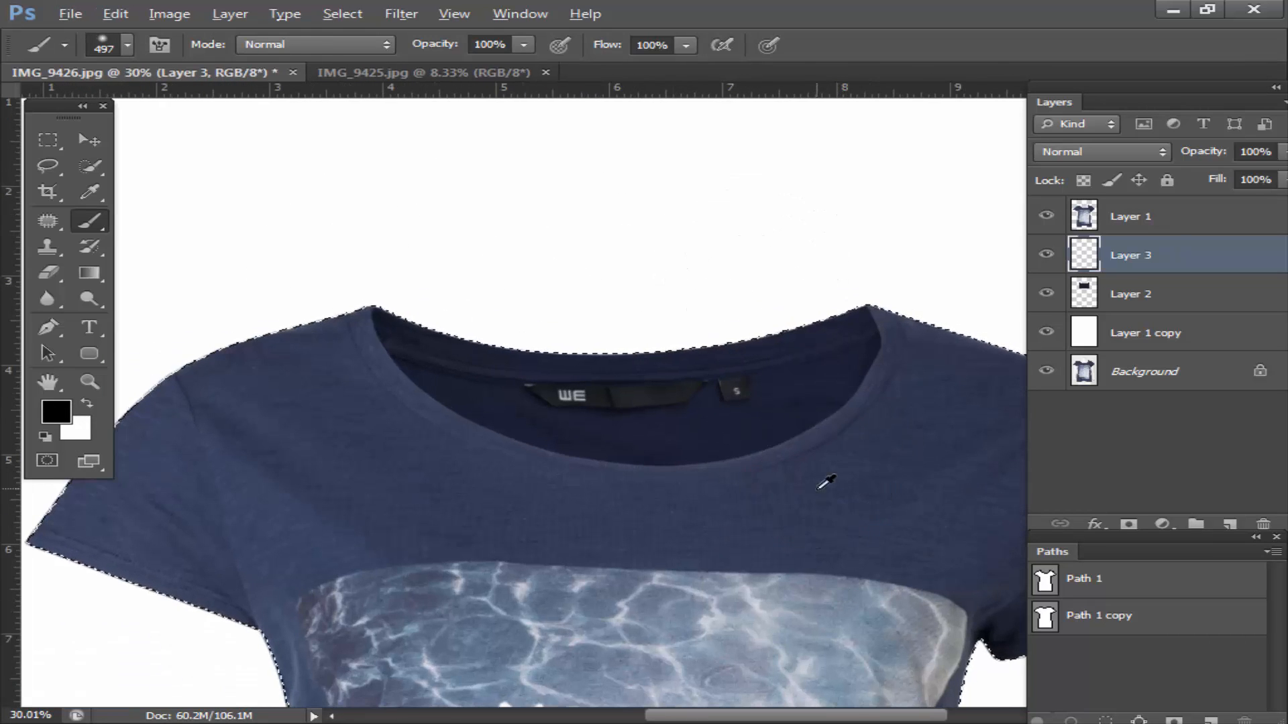
{"action": "left_click_drag", "start_coordinate": [817, 489], "coordinate": [842, 477]}
{"action": "mouse_move", "coordinate": [912, 312]}
{"action": "left_mouse_down"}
{"action": "mouse_move", "coordinate": [910, 394]}
{"action": "mouse_move", "coordinate": [866, 467]}
{"action": "mouse_move", "coordinate": [805, 501]}
{"action": "mouse_move", "coordinate": [597, 518]}
{"action": "mouse_move", "coordinate": [481, 493]}
{"action": "mouse_move", "coordinate": [379, 443]}
{"action": "mouse_move", "coordinate": [327, 394]}
{"action": "mouse_move", "coordinate": [277, 308]}
{"action": "mouse_move", "coordinate": [376, 425]}
{"action": "mouse_move", "coordinate": [534, 512]}
{"action": "mouse_move", "coordinate": [681, 520]}
{"action": "mouse_move", "coordinate": [795, 498]}
{"action": "mouse_move", "coordinate": [938, 416]}
{"action": "mouse_move", "coordinate": [957, 327]}
{"action": "mouse_move", "coordinate": [936, 409]}
{"action": "left_mouse_up"}
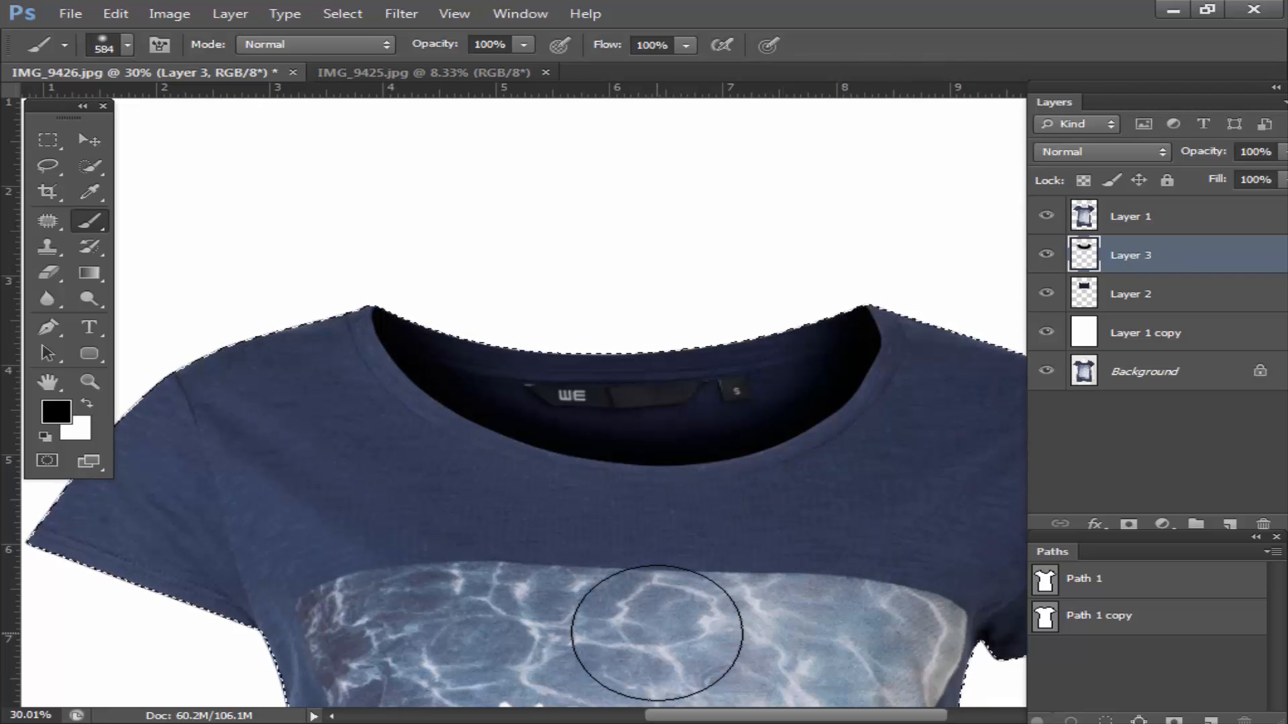
{"action": "key", "text": "ctrl+d"}
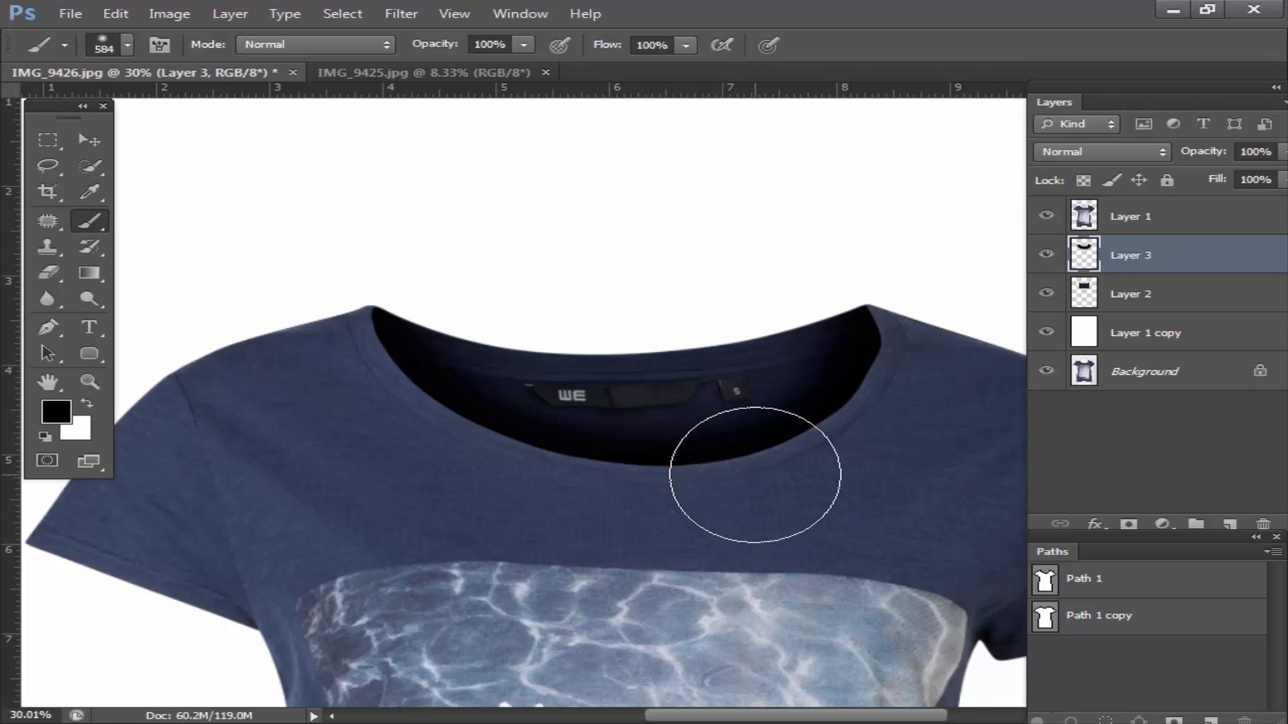
Step: Lower the opacity of the painted shadow on Layer 3 to 25%
{"action": "key", "text": "p"}
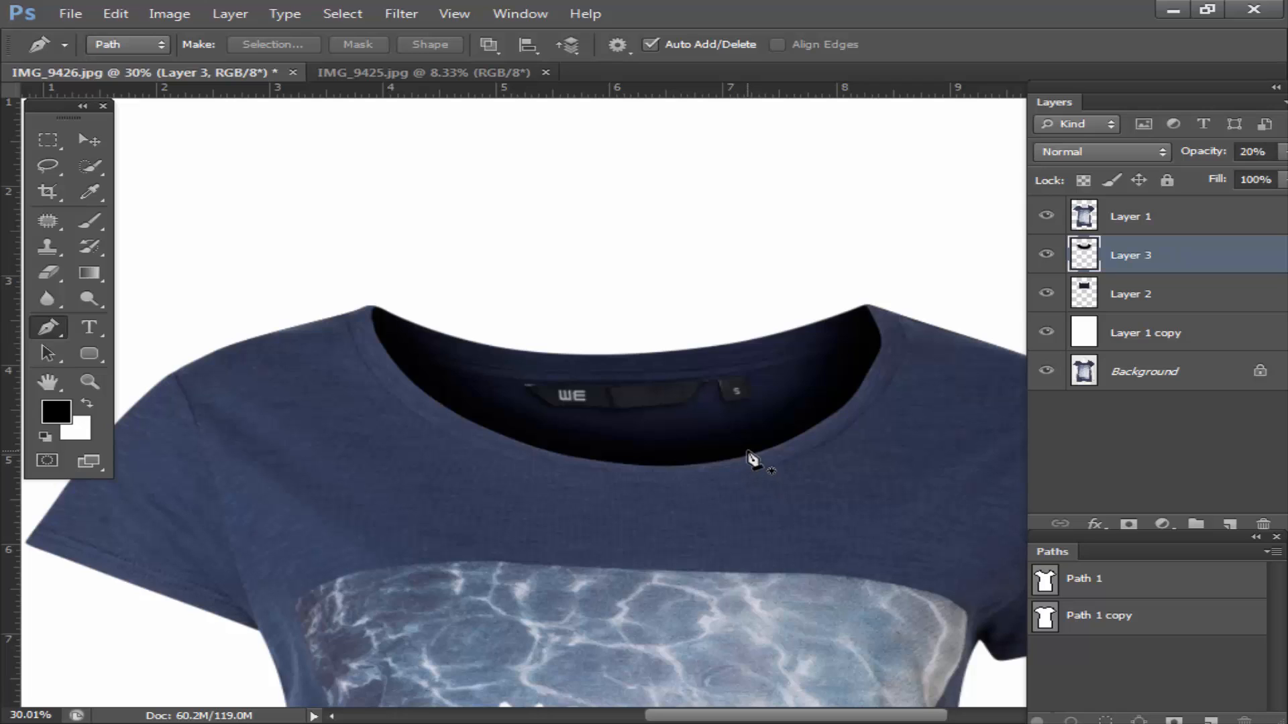
{"action": "key", "text": "5"}
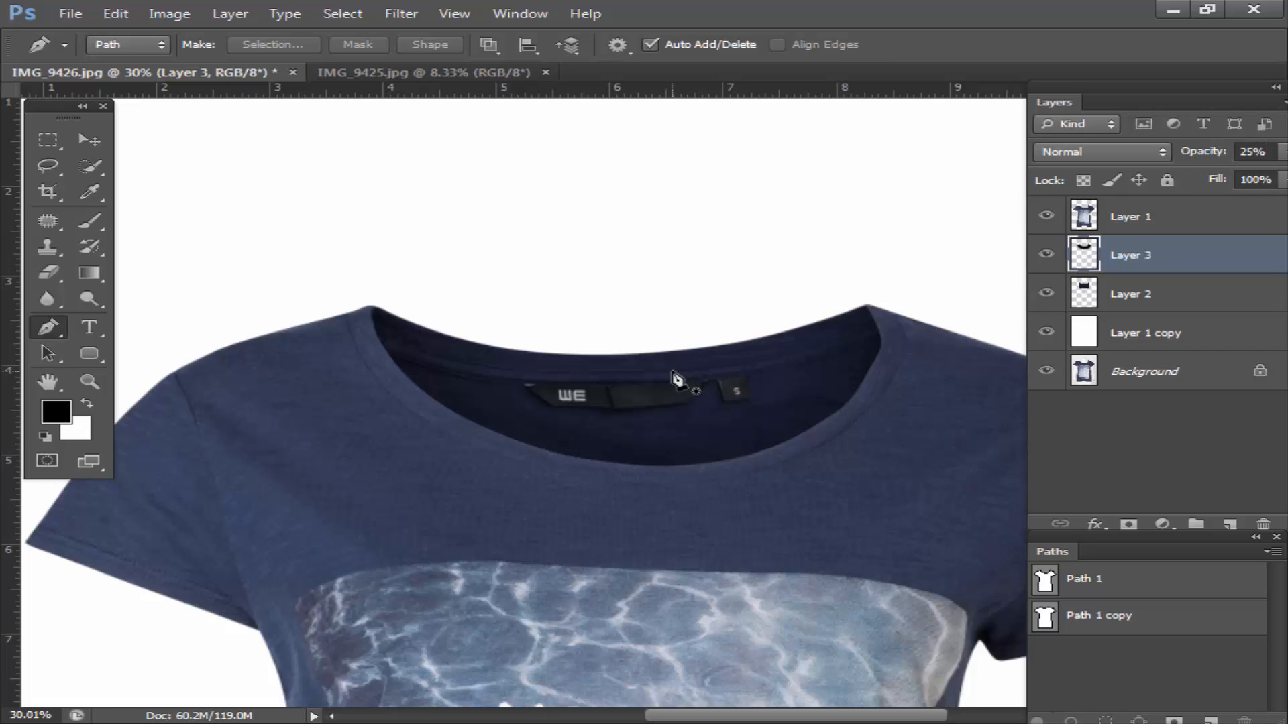
Step: Set the Eraser's opacity to 57% and return to the Pen tool
{"action": "key", "text": "e"}
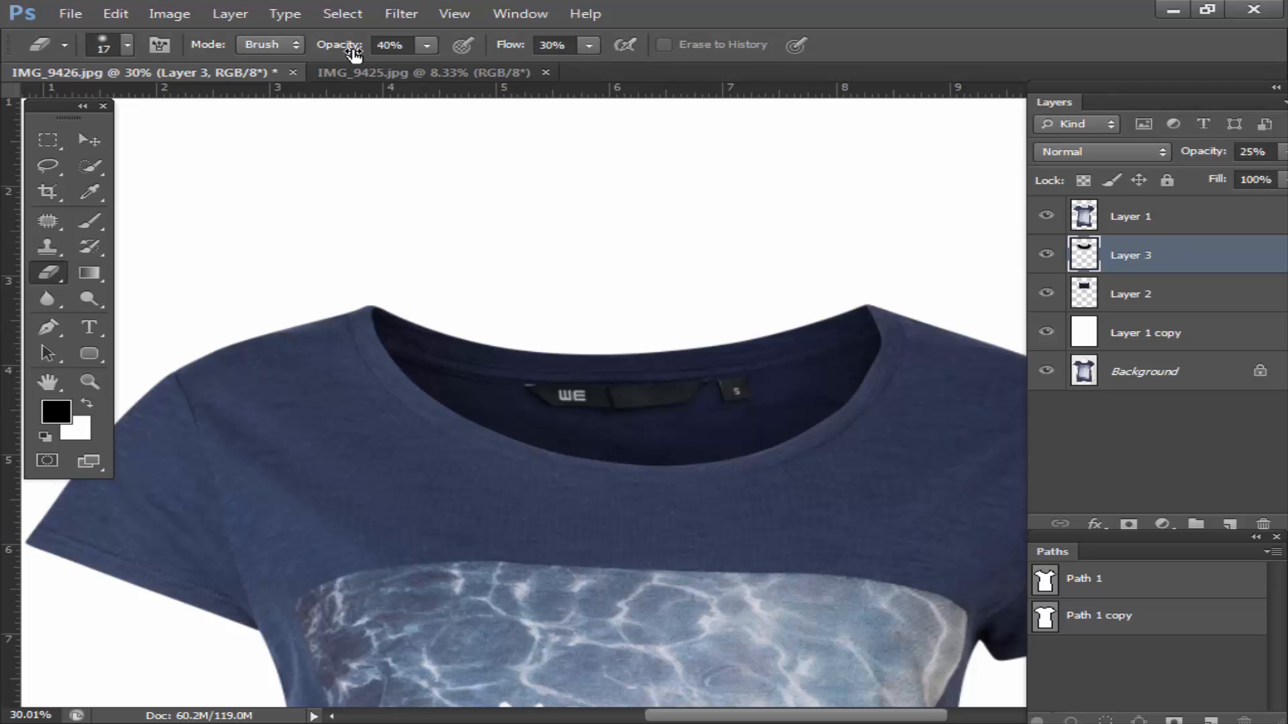
{"action": "left_click_drag", "start_coordinate": [354, 54], "coordinate": [354, 53]}
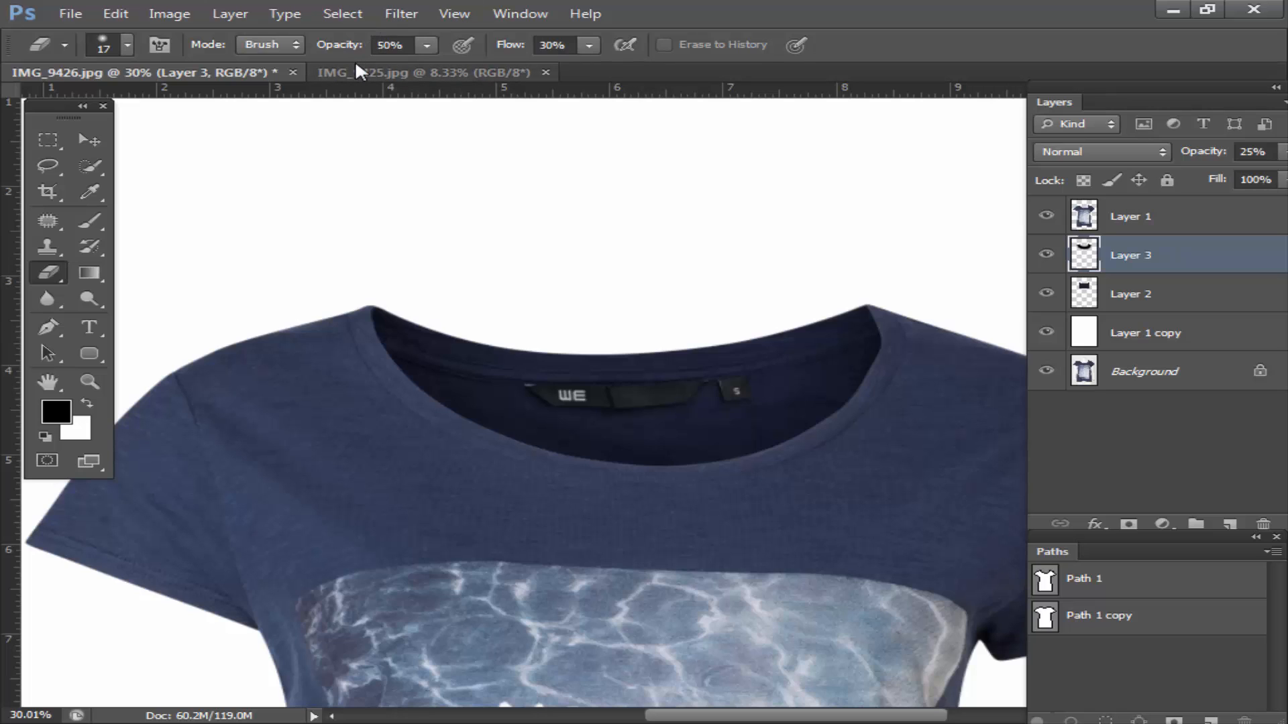
{"action": "left_click_drag", "start_coordinate": [359, 50], "coordinate": [351, 51]}
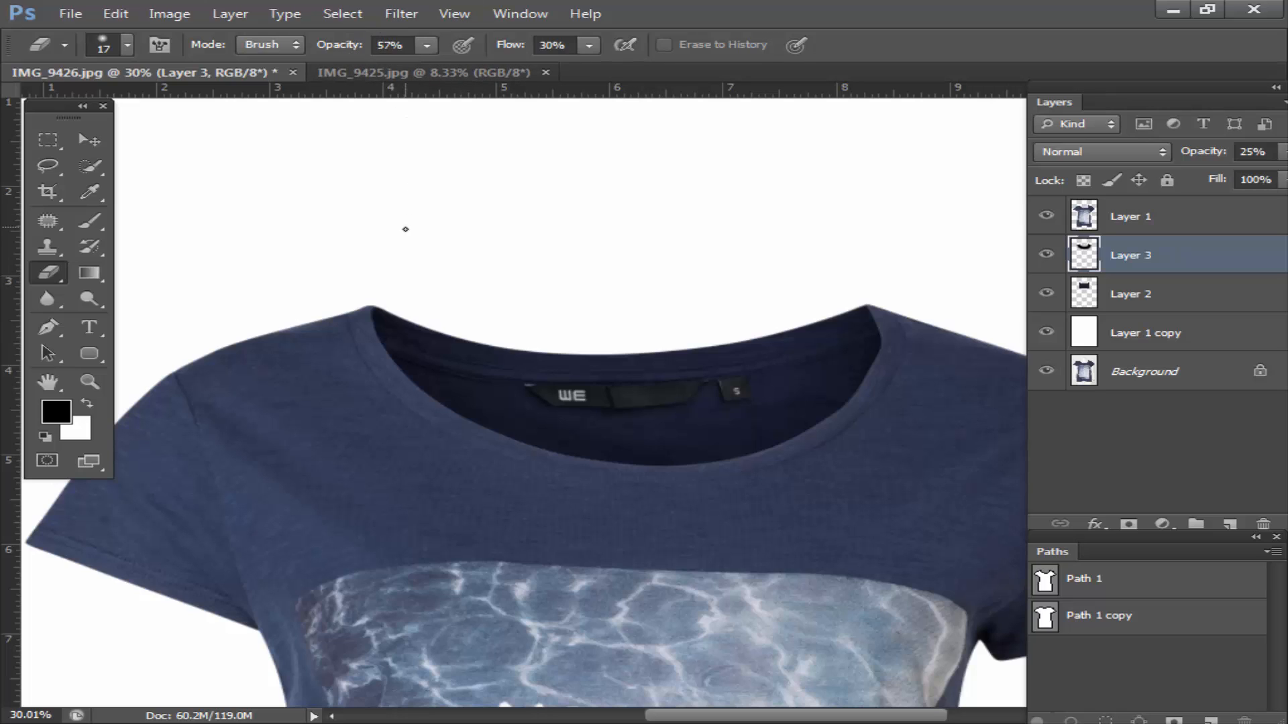
{"action": "key", "text": "p"}
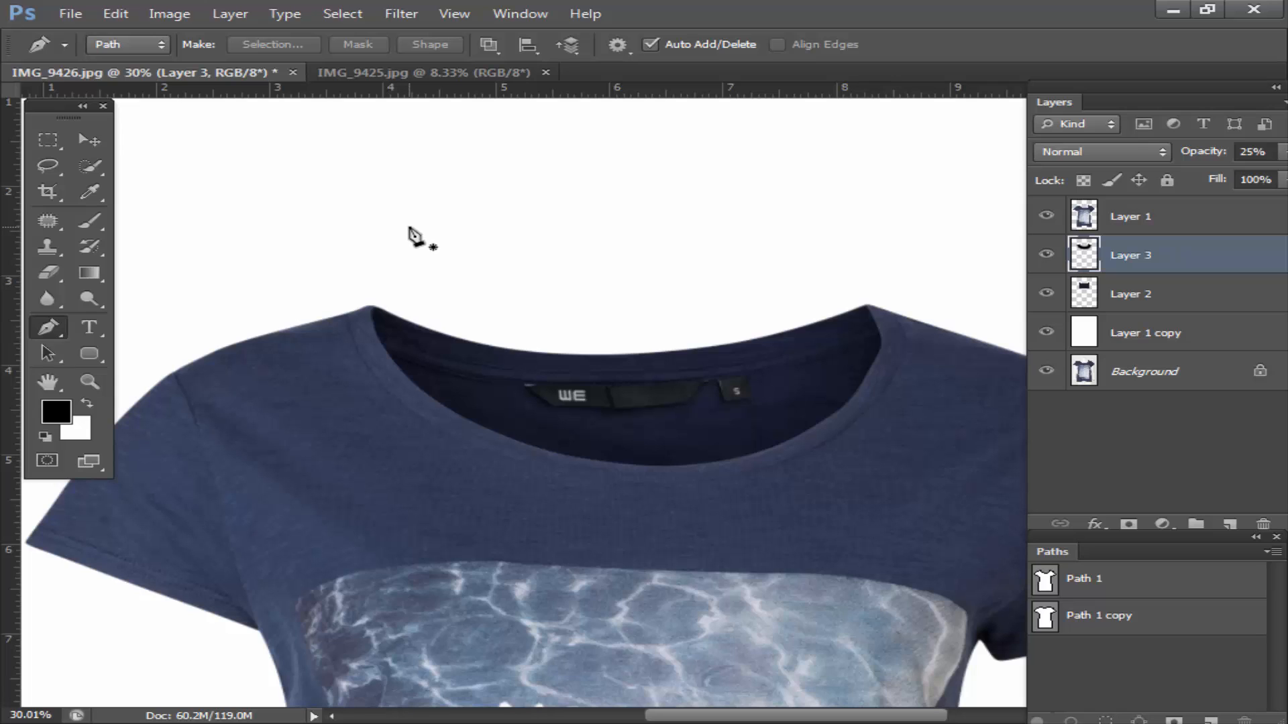
{"action": "key", "text": "v"}
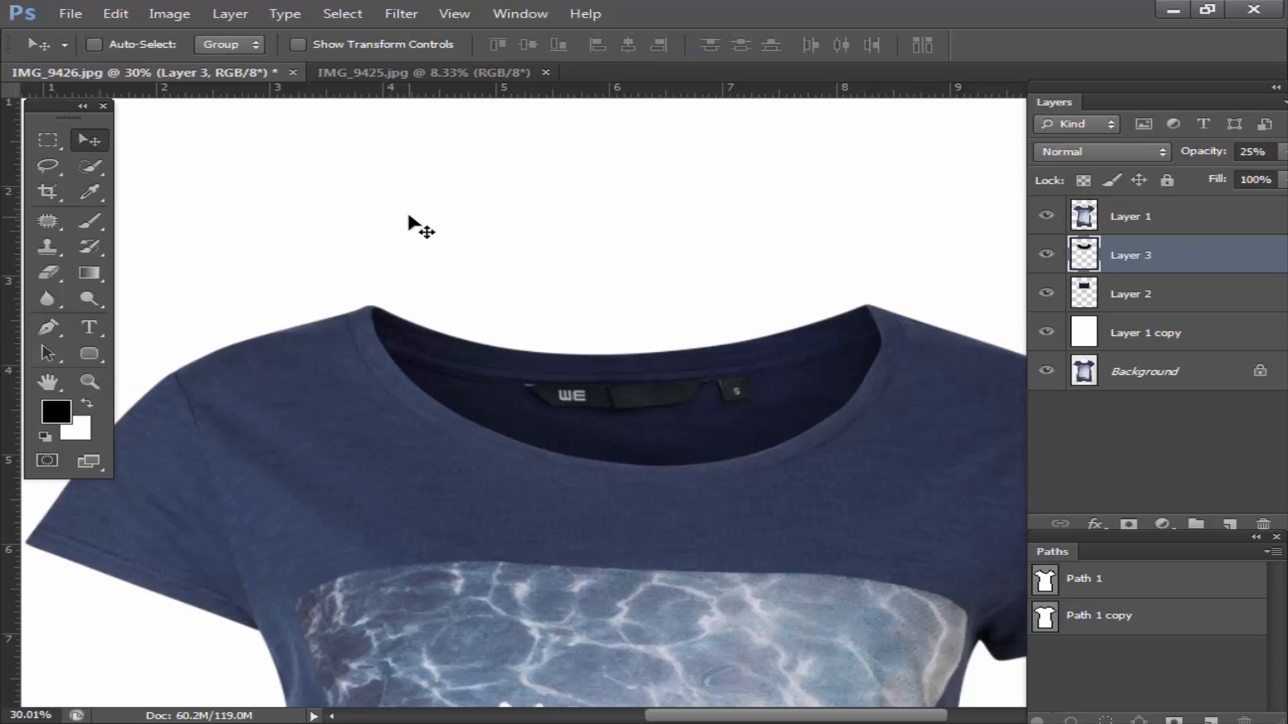
{"action": "key", "text": "p"}
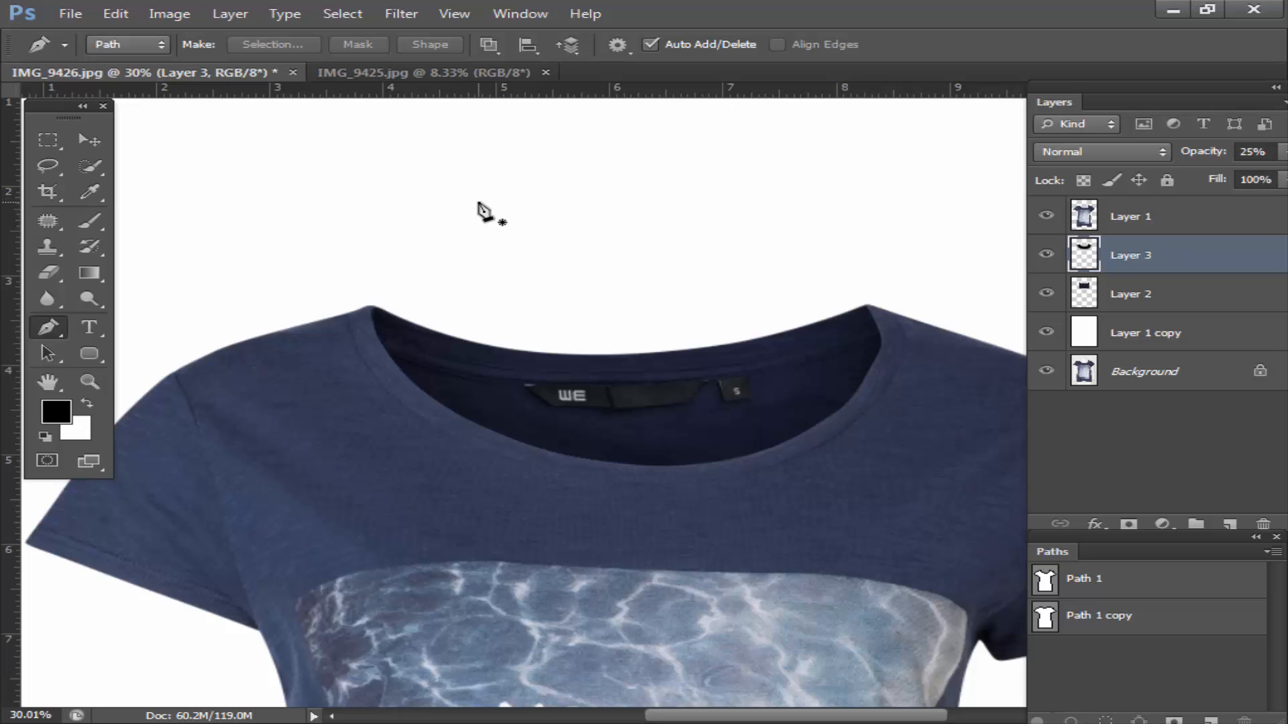
Step: Try the shadow on Layer 3 at 52%, 23%, 70% and 40% opacity
{"action": "key", "text": "5"}
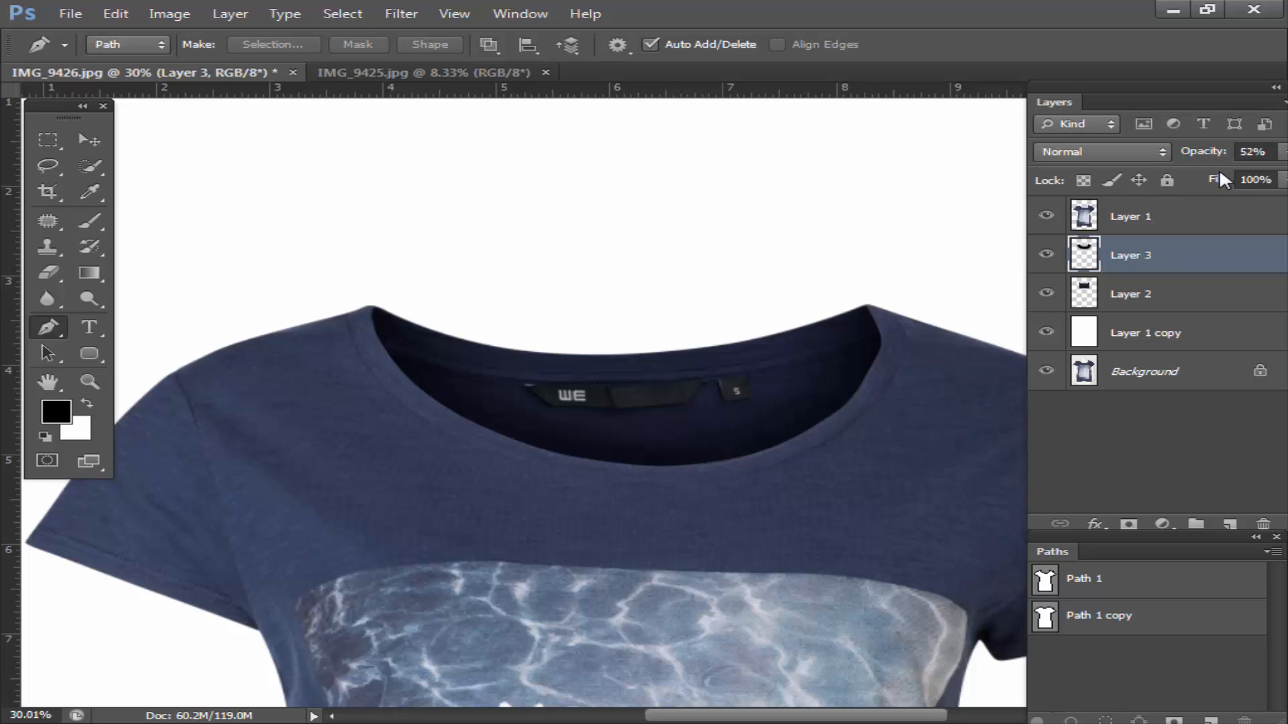
{"action": "key", "text": "2"}
{"action": "key", "text": "3"}
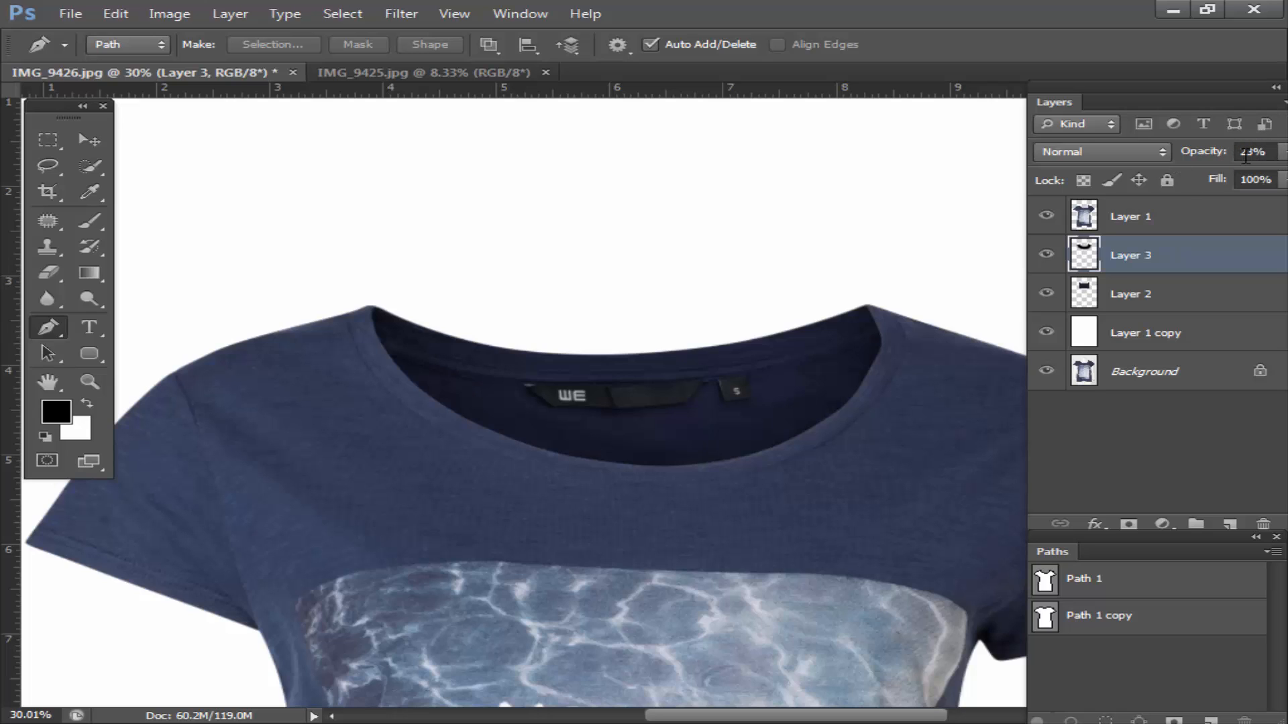
{"action": "key", "text": "7"}
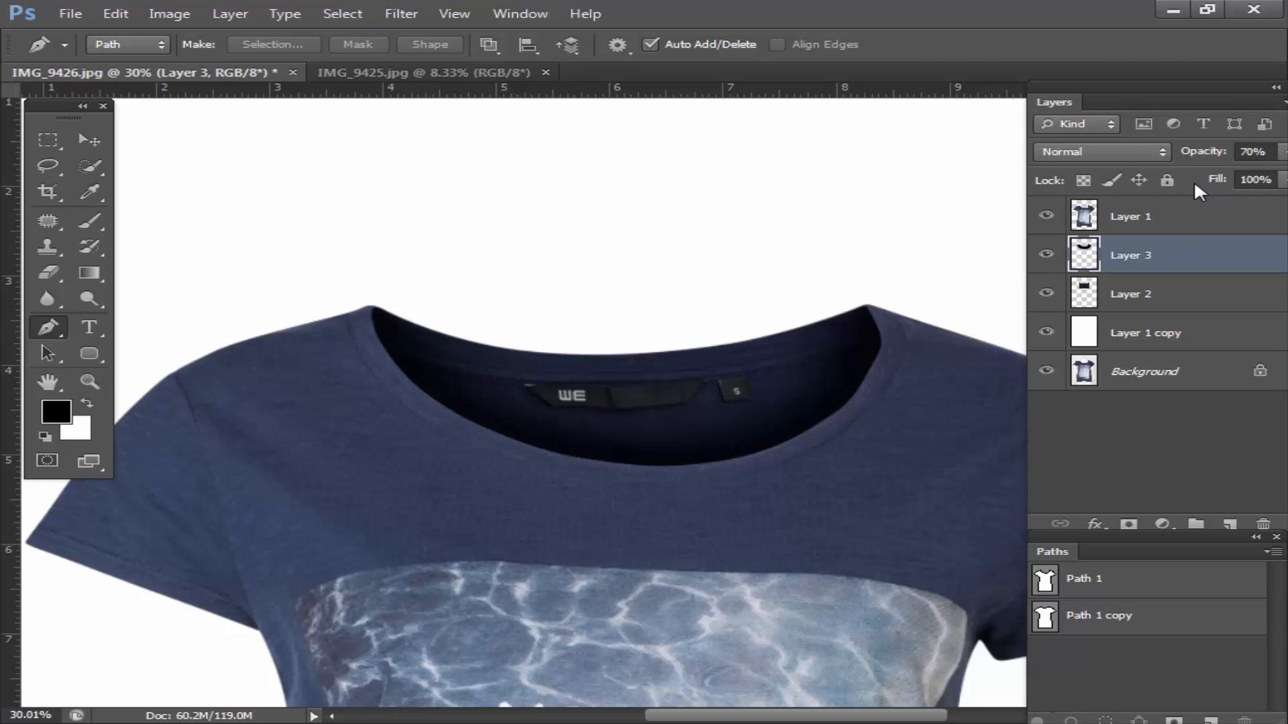
{"action": "key", "text": "4"}
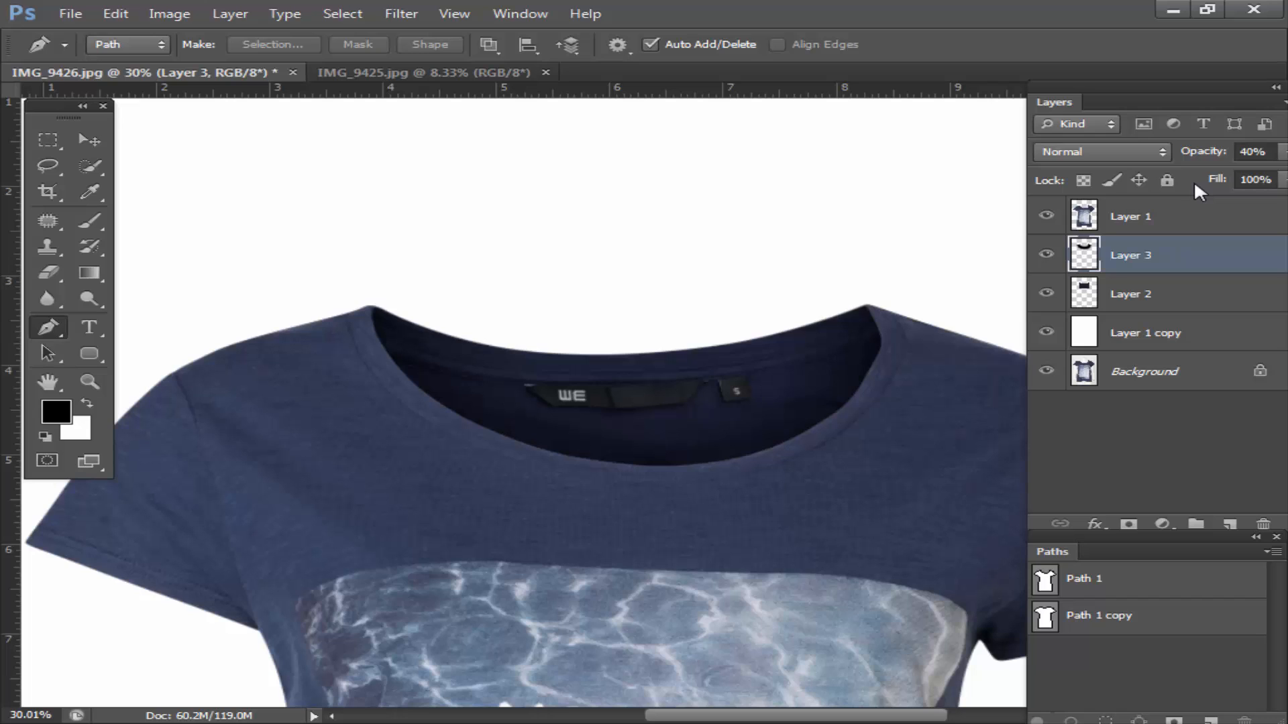
Step: Set Layer 3's opacity to 25% and toggle its visibility to compare the inner collar with and without the shadow
{"action": "key", "text": "2"}
{"action": "key", "text": "5"}
{"action": "left_click", "coordinate": [1049, 261]}
{"action": "left_click", "coordinate": [1049, 261]}
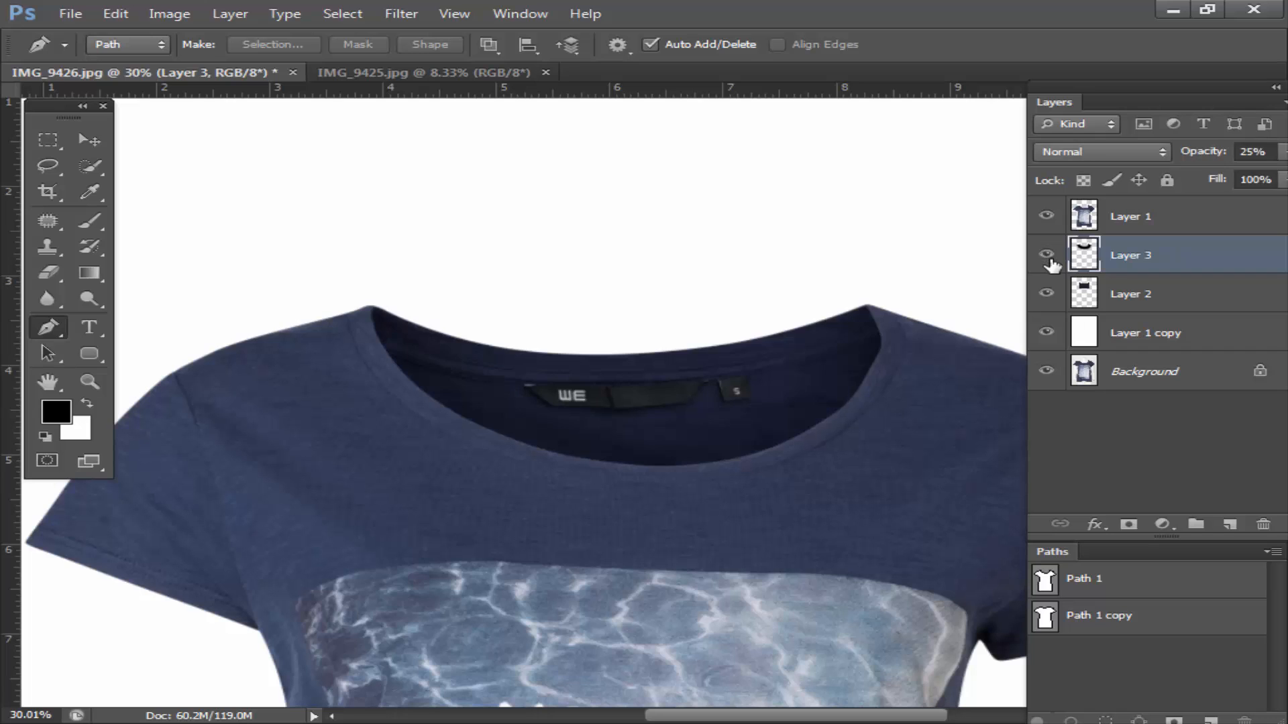
{"action": "left_click", "coordinate": [1049, 260]}
{"action": "left_click", "coordinate": [1049, 261]}
{"action": "left_click", "coordinate": [1047, 261]}
{"action": "left_click", "coordinate": [1045, 260]}
Step: Examine the shaded inner collar and neckline up close, and the whole T-shirt on its white background
{"action": "scroll", "coordinate": [772, 488], "scroll_direction": "down", "scroll_amount": 3}
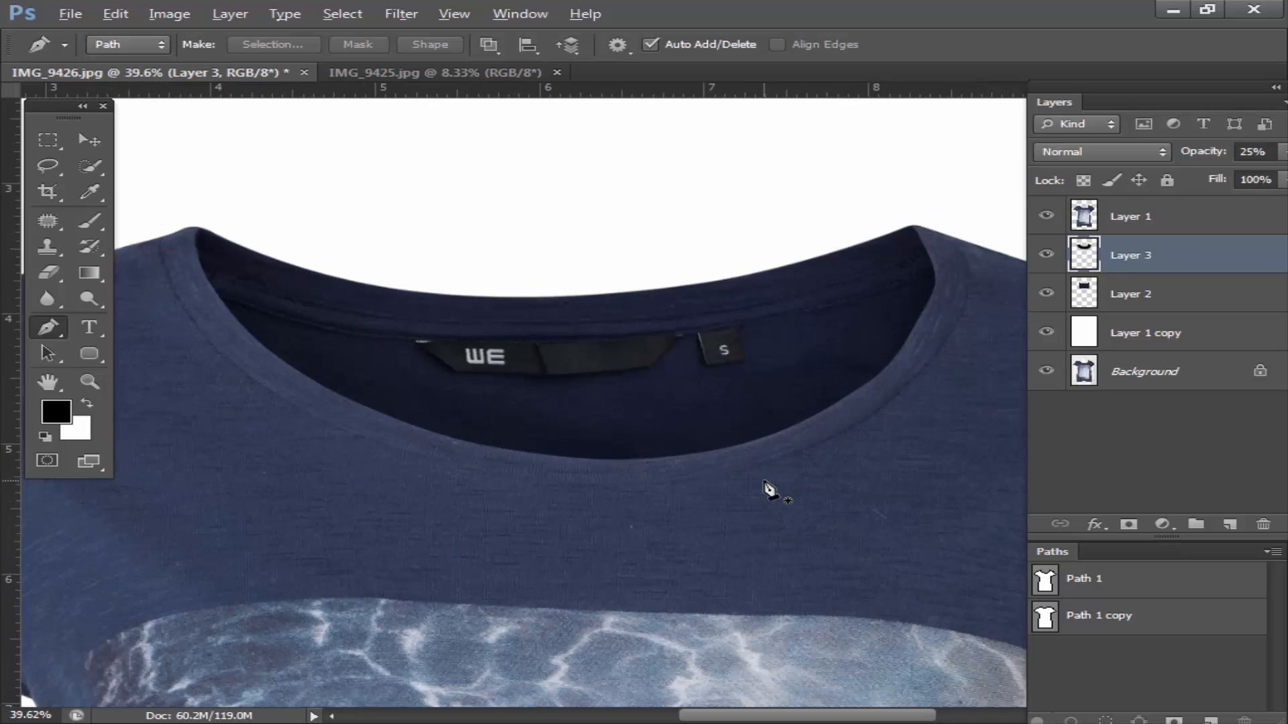
{"action": "scroll", "coordinate": [699, 464], "scroll_direction": "up", "scroll_amount": 4}
{"action": "scroll", "coordinate": [699, 464], "scroll_direction": "down", "scroll_amount": 2}
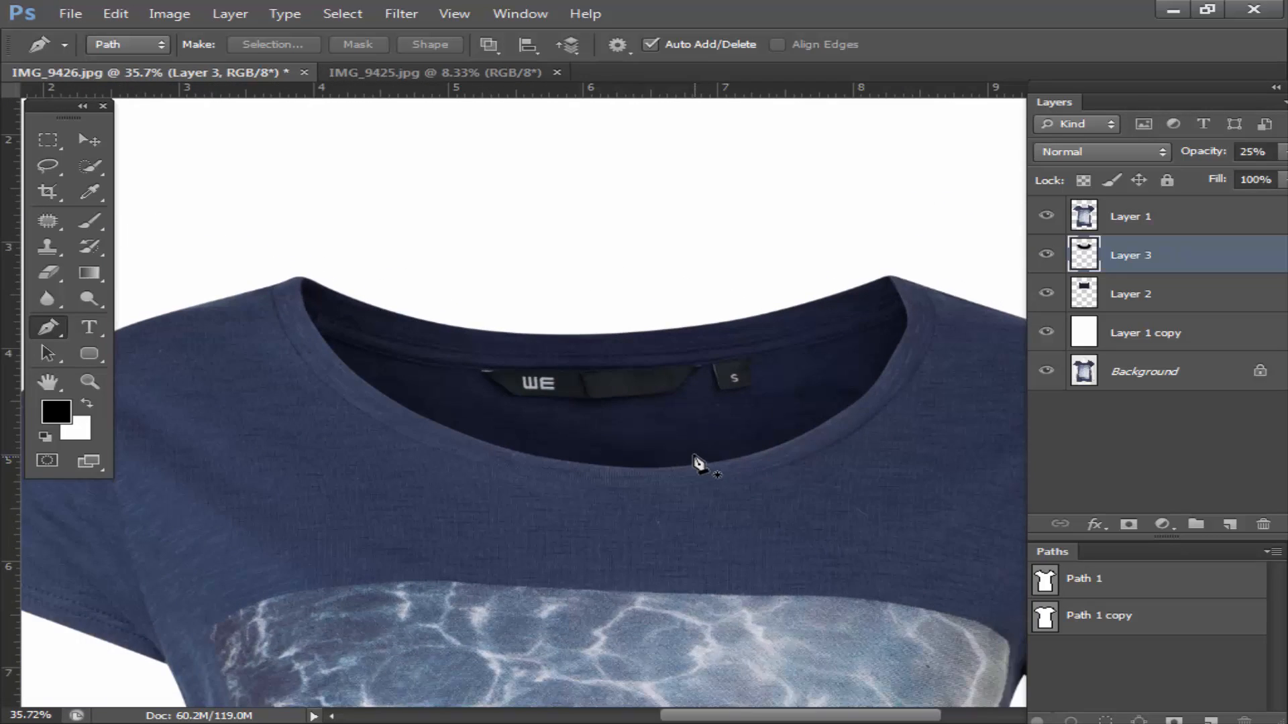
{"action": "scroll", "coordinate": [698, 463], "scroll_direction": "up", "scroll_amount": 3}
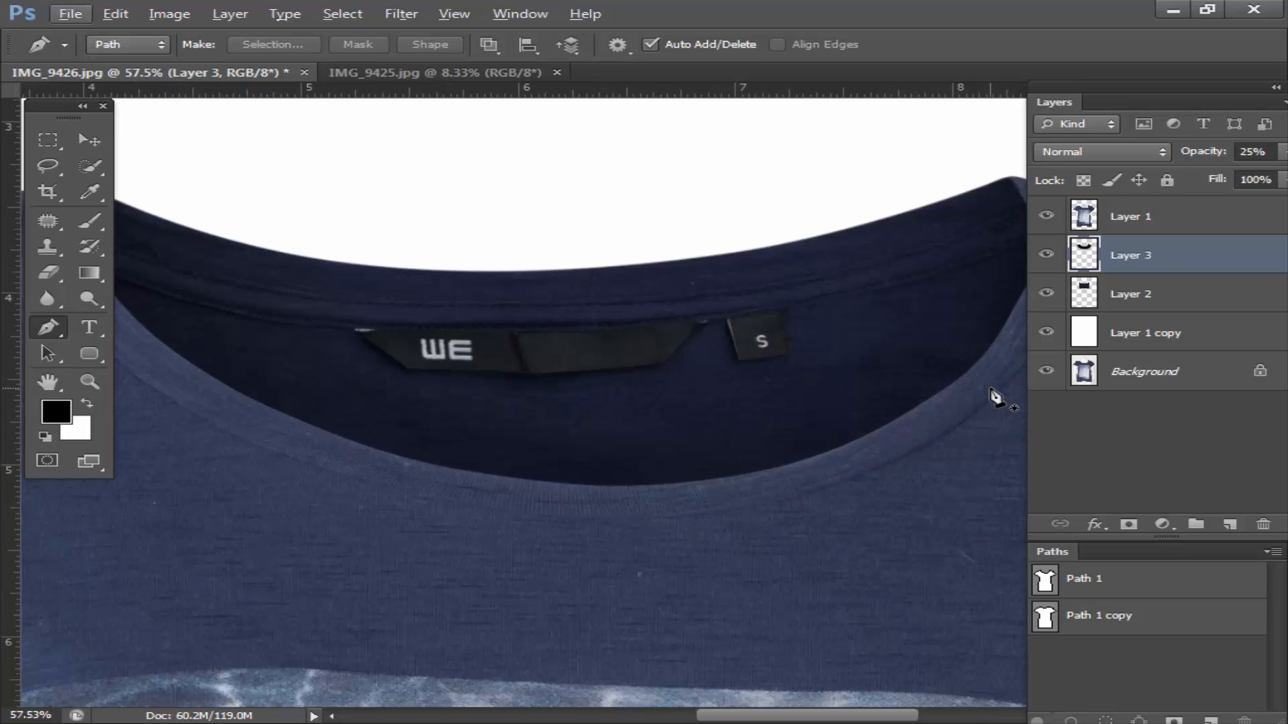
{"action": "scroll", "coordinate": [832, 369], "scroll_direction": "down", "scroll_amount": 2}
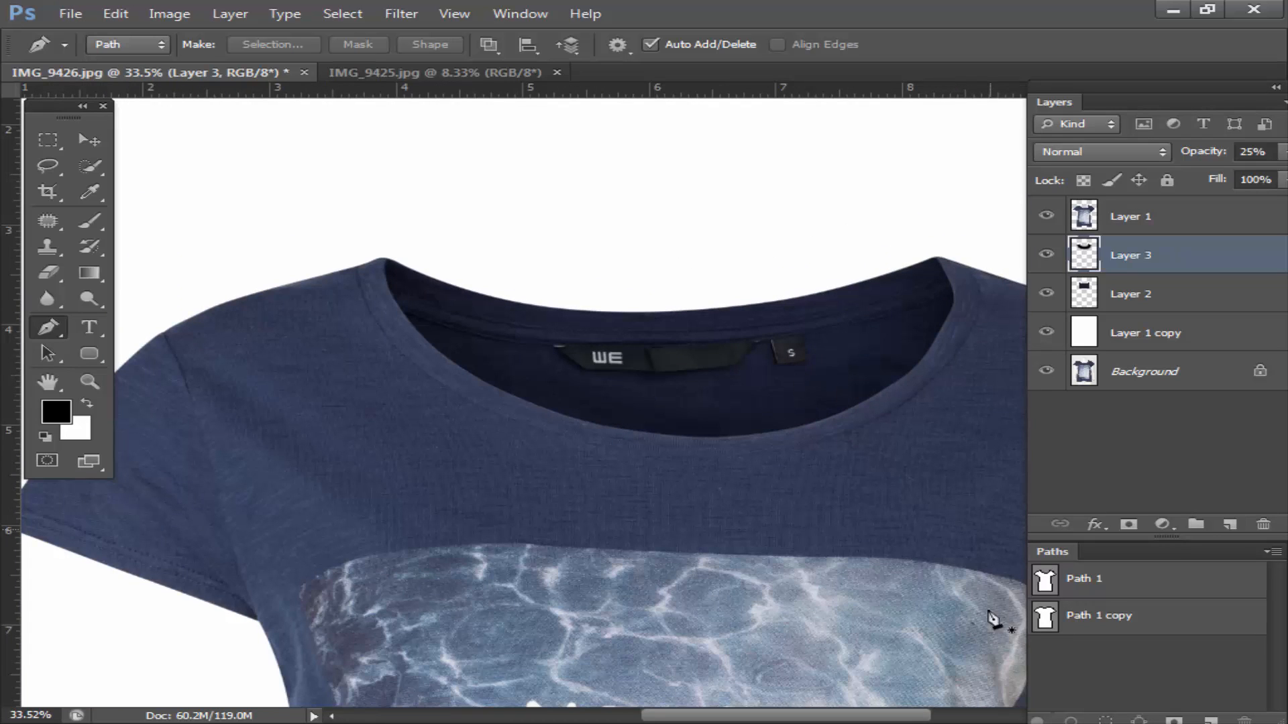
{"action": "left_click", "coordinate": [1006, 723]}
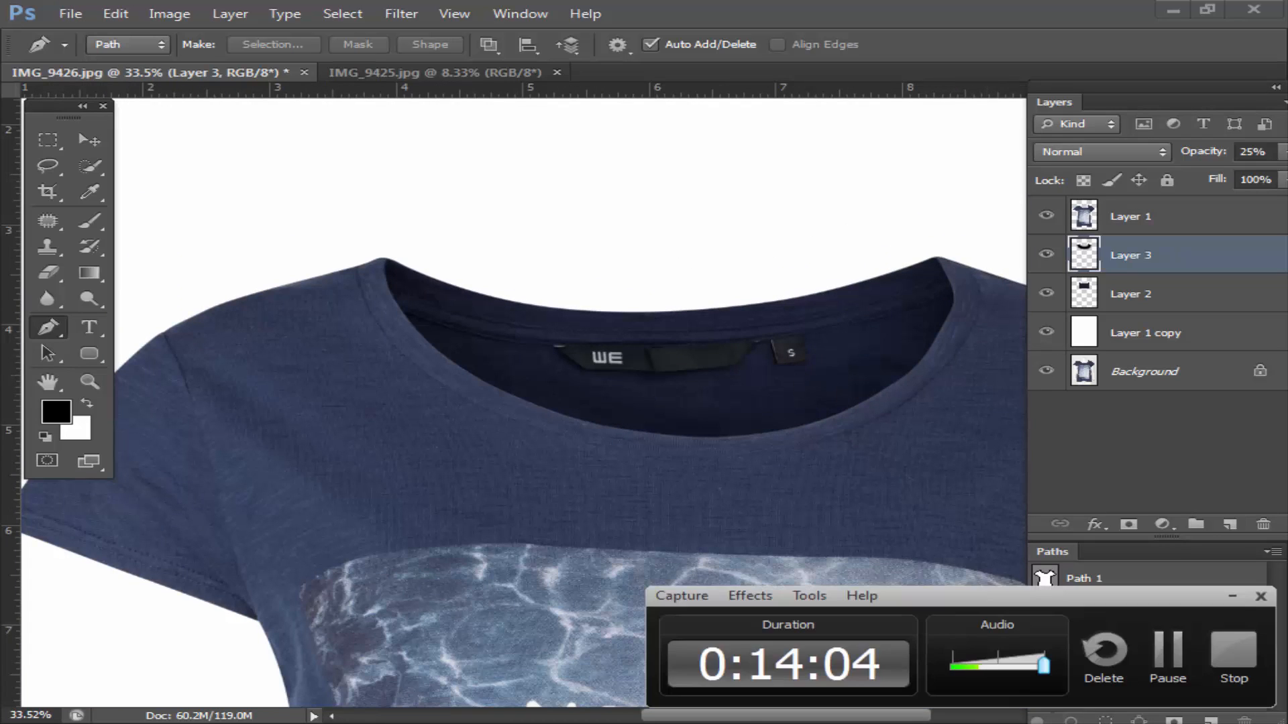
{"action": "left_click", "coordinate": [1232, 597]}
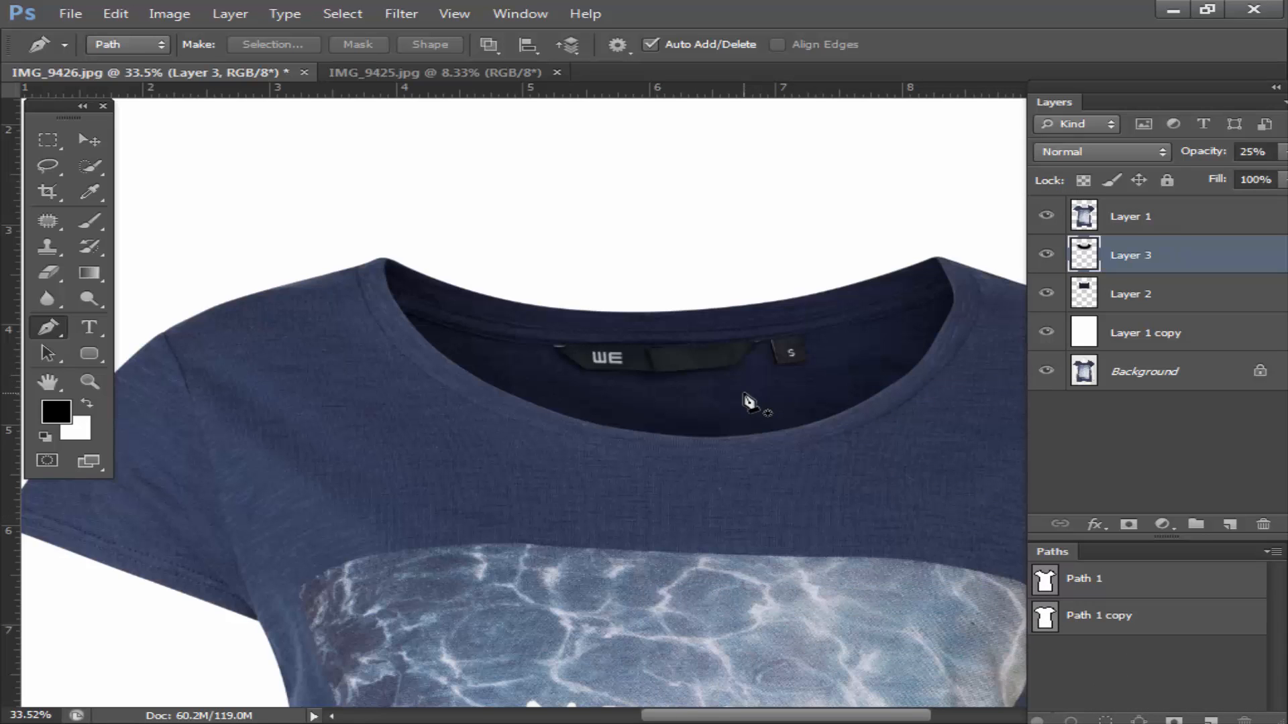
{"action": "scroll", "coordinate": [762, 347], "scroll_direction": "down", "scroll_amount": 4}
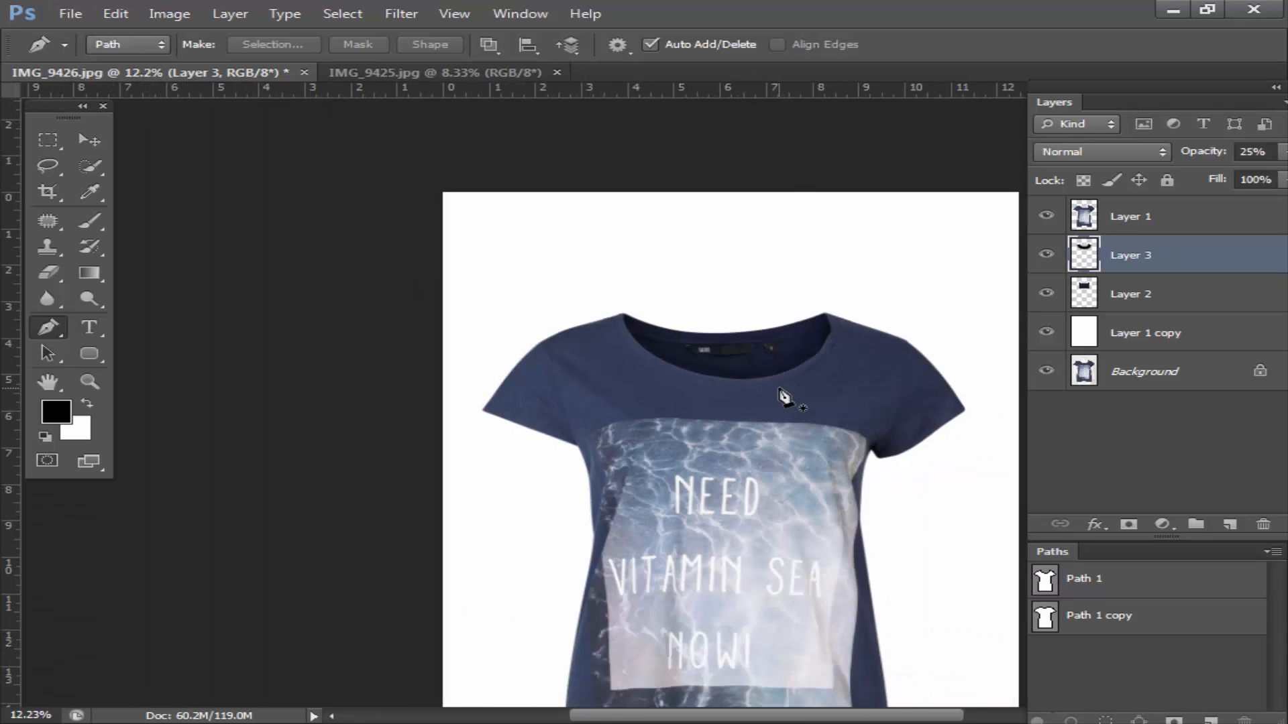
{"action": "scroll", "coordinate": [784, 397], "scroll_direction": "down", "scroll_amount": 1}
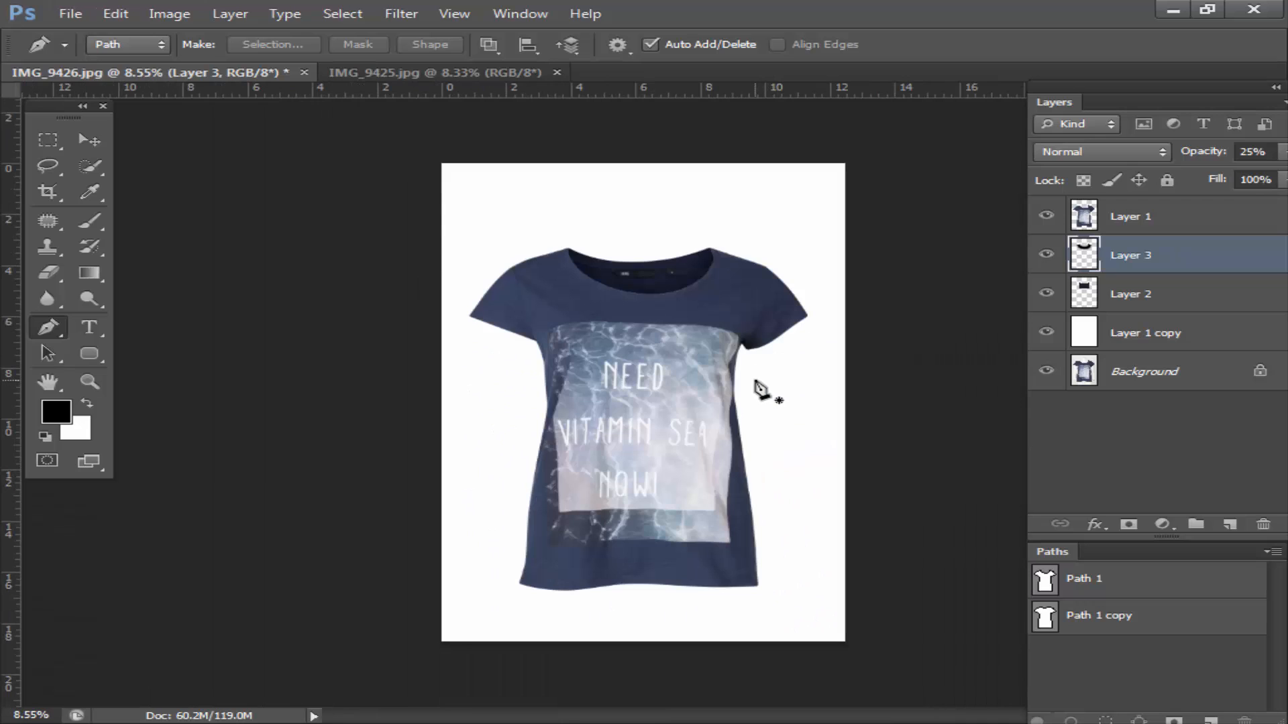